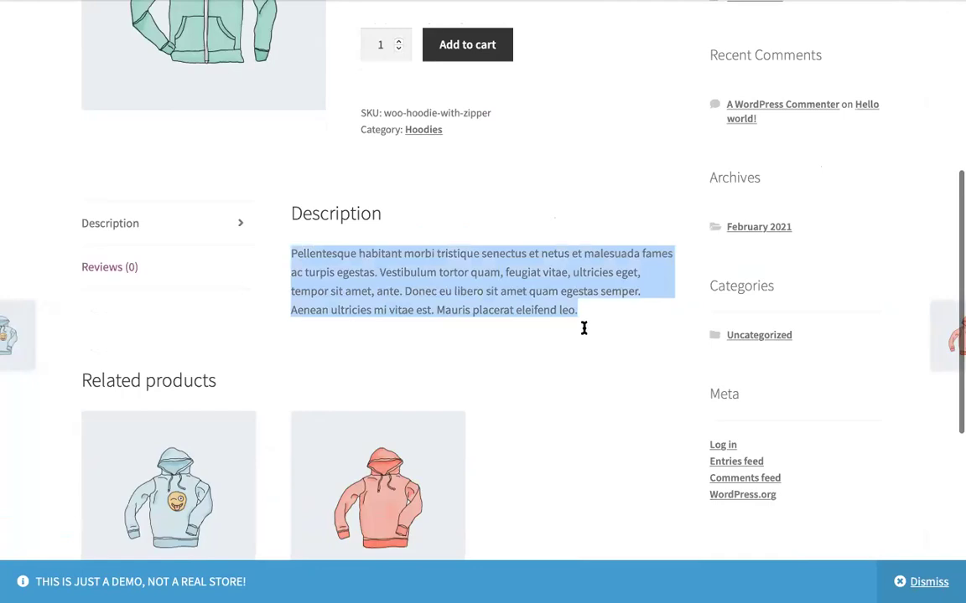
Step: Scroll the Hoodie with Zipper page and switch from its description to the Reviews (0) tab
scroll(584, 329, down, 1)
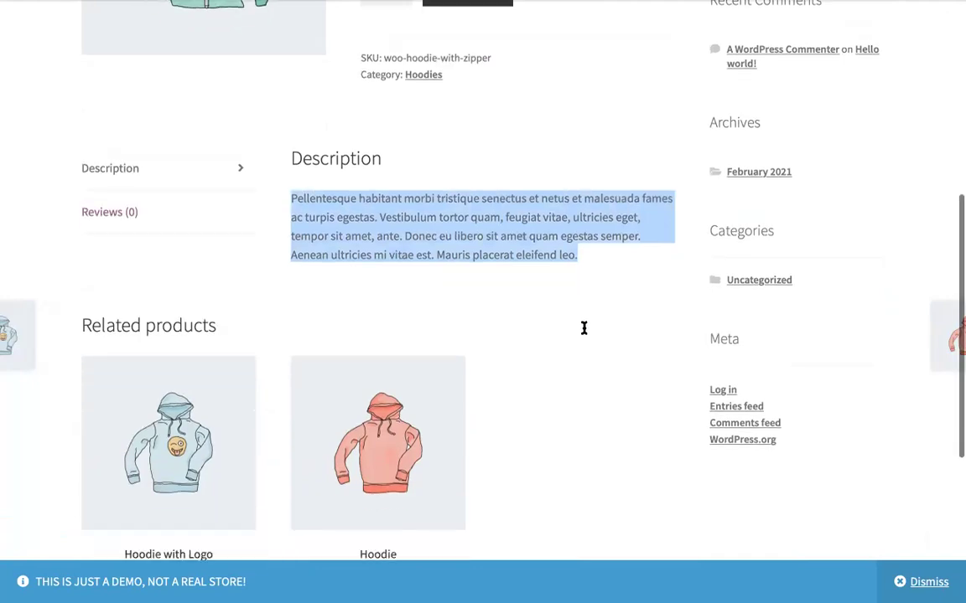
scroll(503, 210, up, 2)
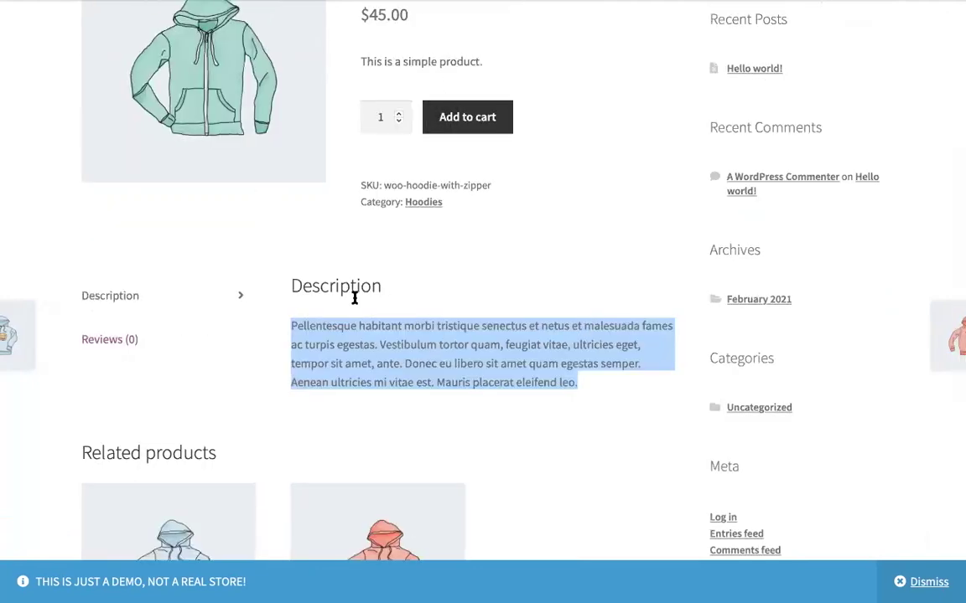
scroll(513, 366, up, 2)
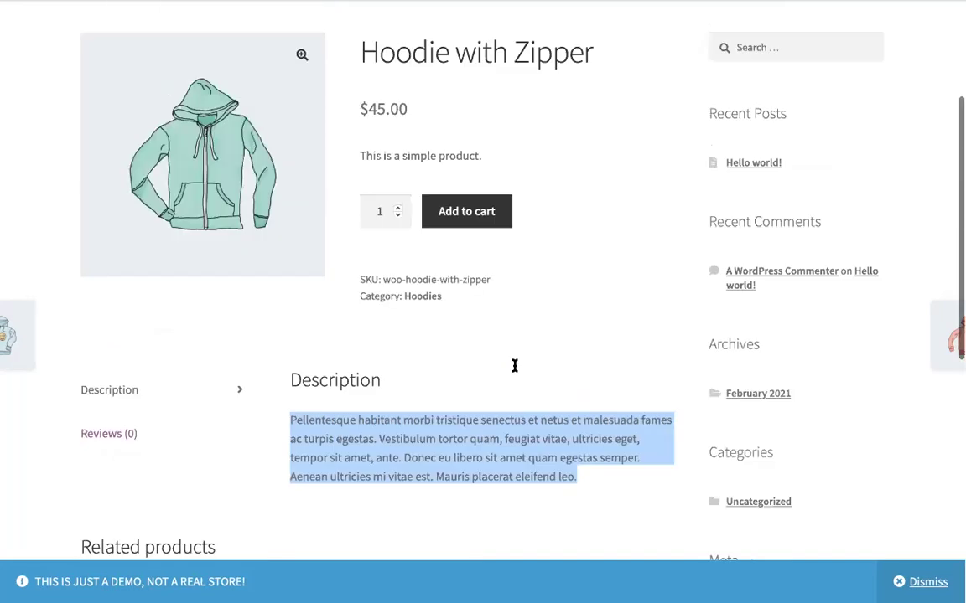
scroll(513, 366, down, 5)
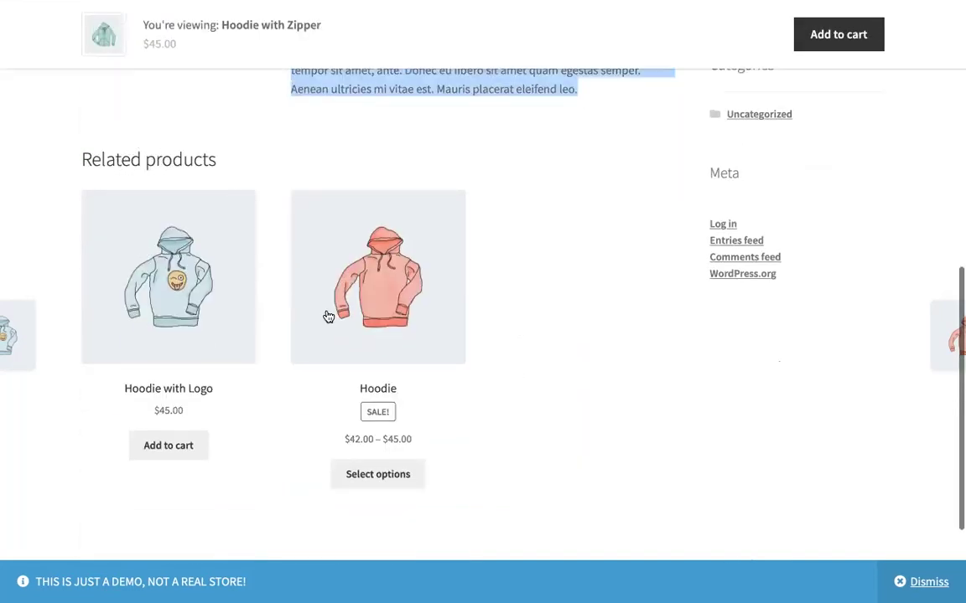
scroll(455, 317, up, 5)
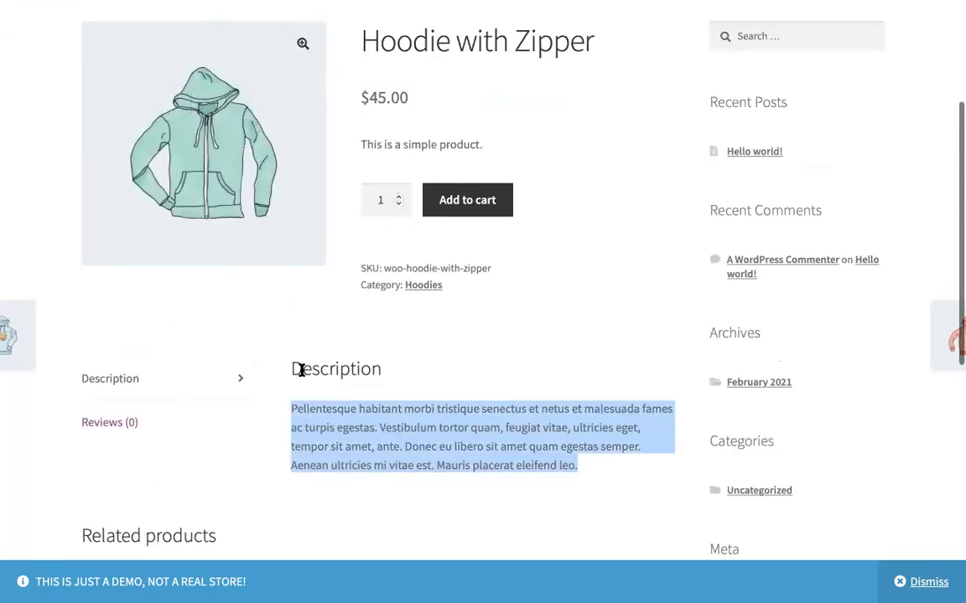
scroll(302, 370, up, 2)
scroll(302, 371, down, 6)
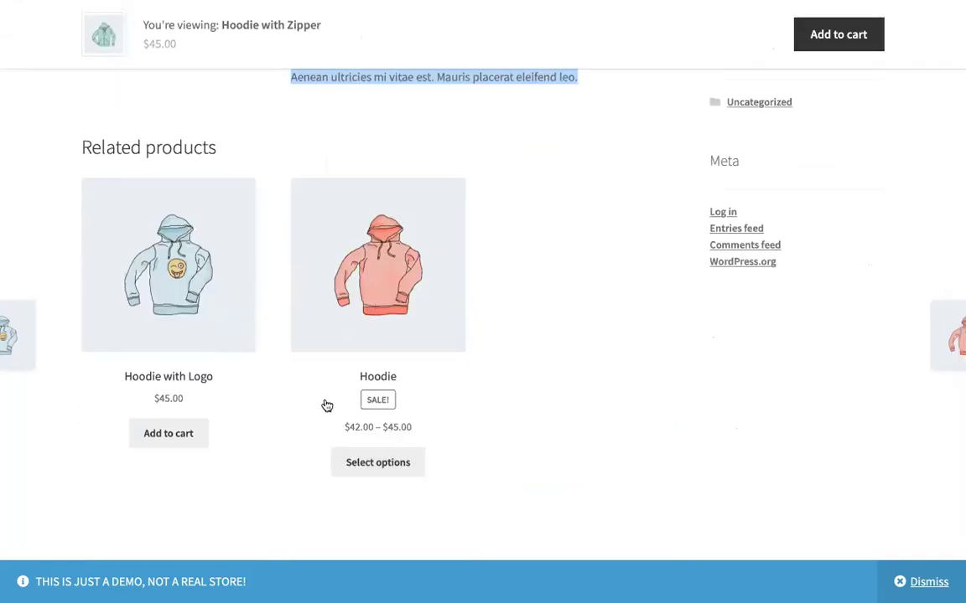
scroll(325, 406, up, 1)
scroll(327, 406, up, 6)
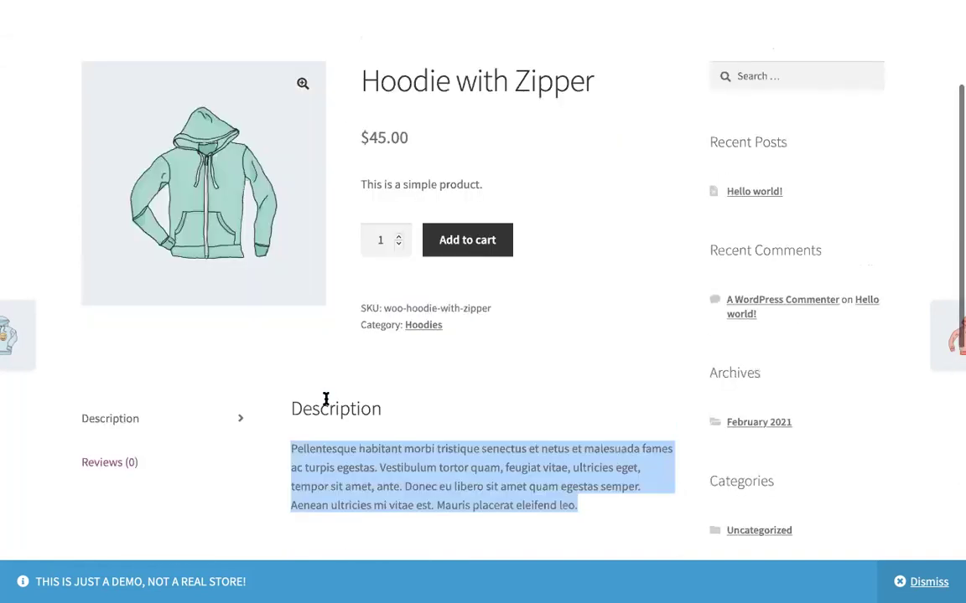
scroll(326, 401, down, 3)
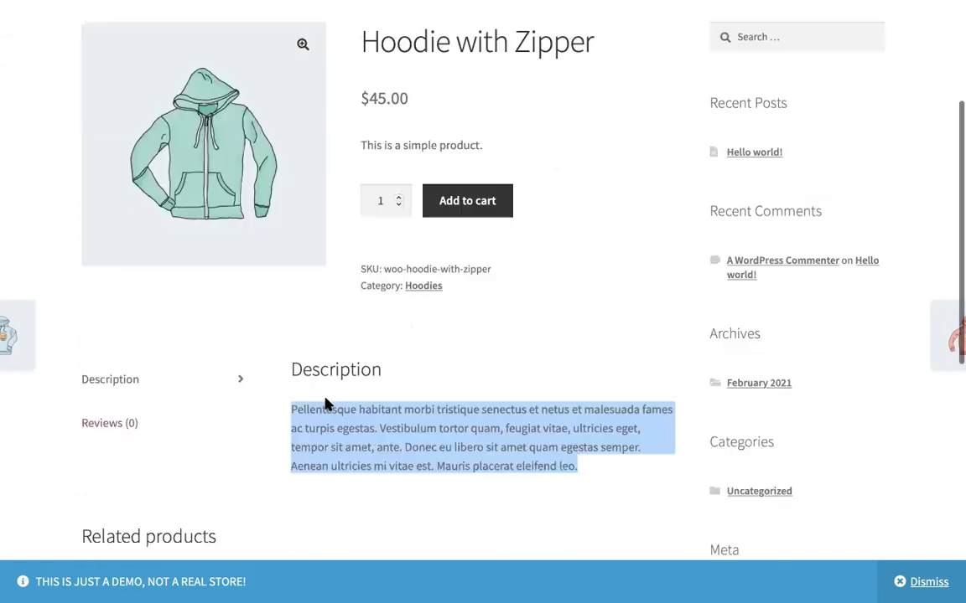
scroll(327, 406, down, 5)
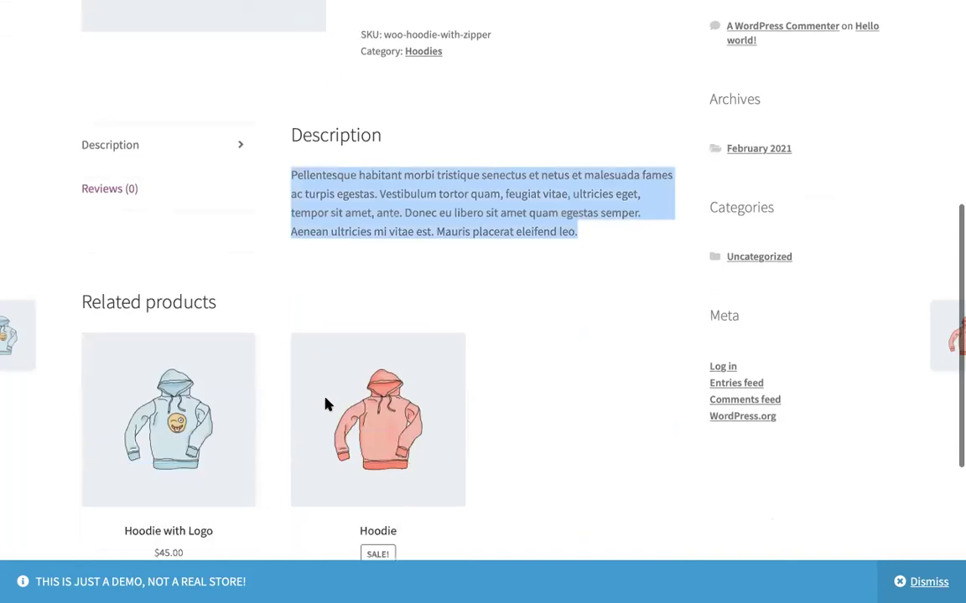
scroll(327, 406, up, 5)
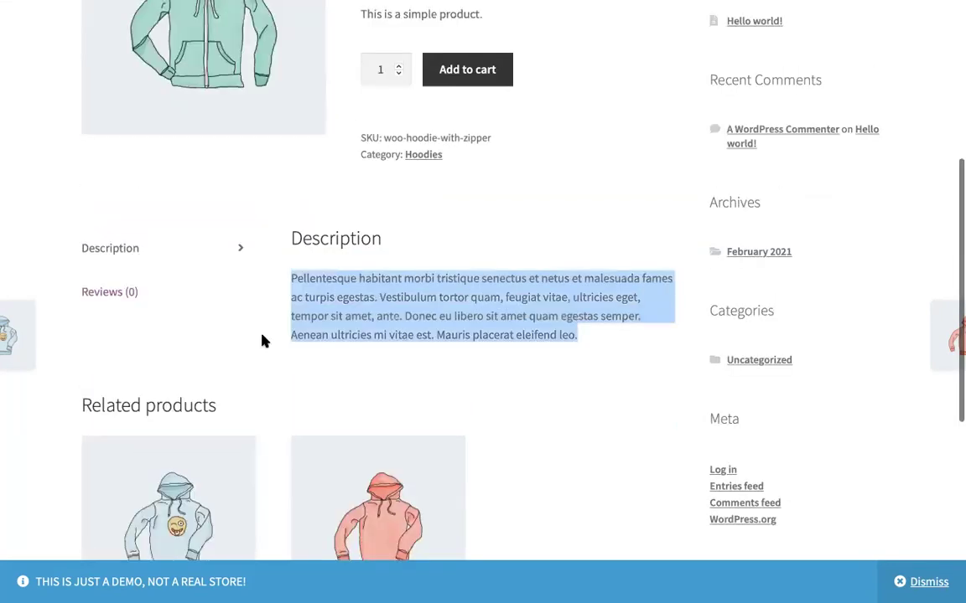
click(173, 331)
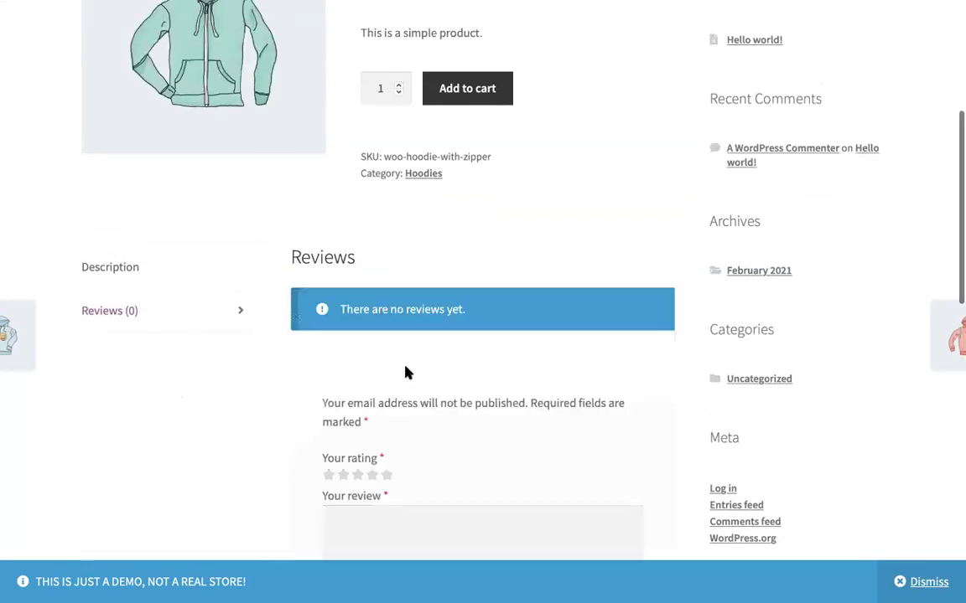
Step: Look over the review form and try giving the hoodie a five-star rating
scroll(405, 370, up, 1)
scroll(405, 371, down, 1)
scroll(405, 371, down, 2)
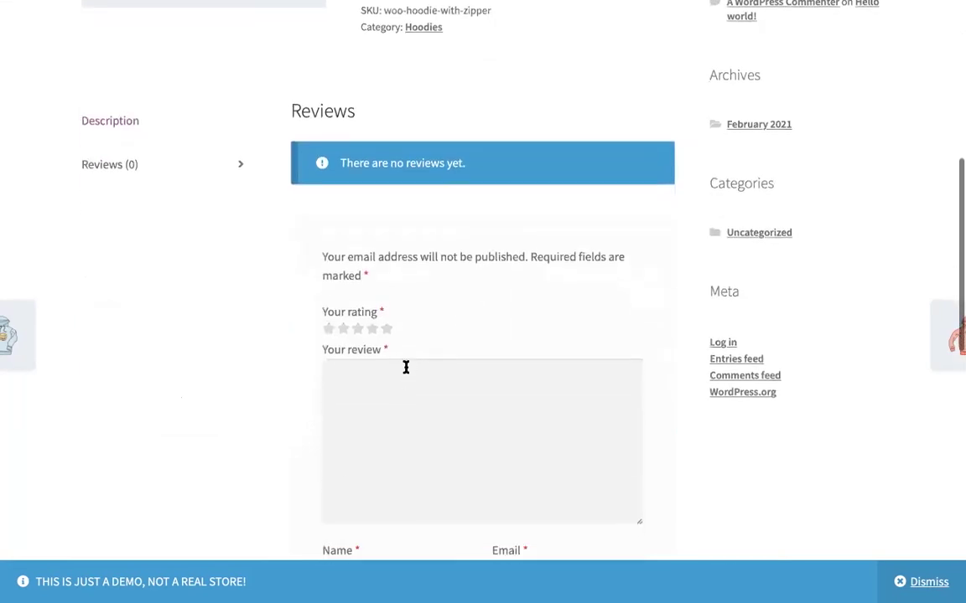
scroll(406, 367, up, 1)
scroll(406, 367, down, 3)
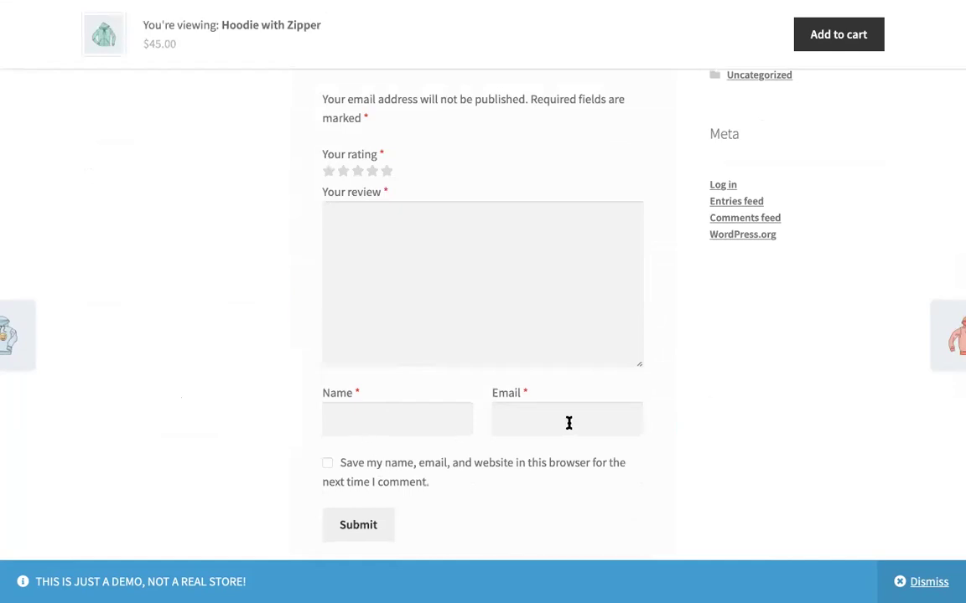
click(389, 173)
scroll(412, 457, down, 4)
scroll(412, 456, up, 8)
scroll(412, 457, up, 1)
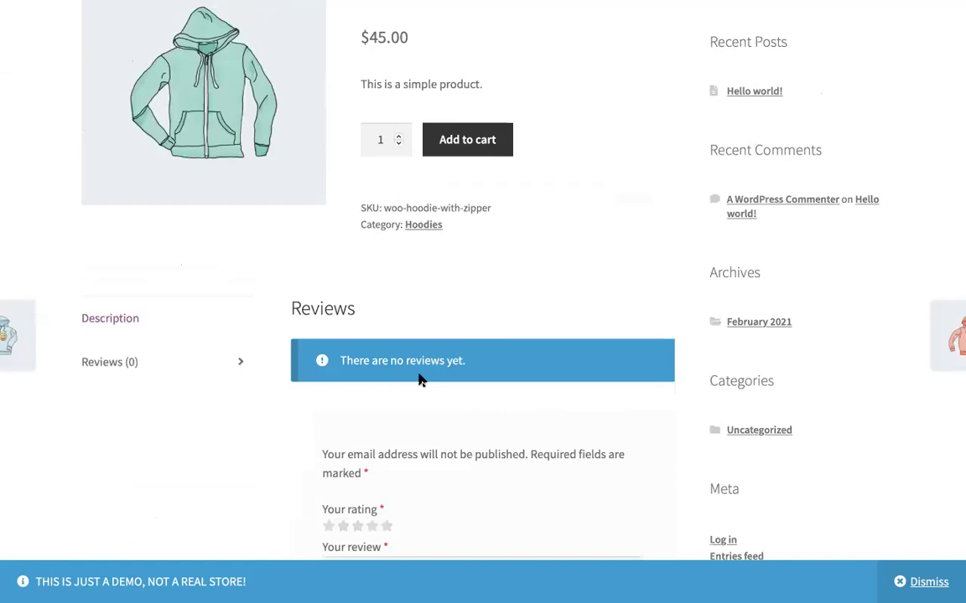
scroll(418, 380, down, 2)
scroll(418, 380, up, 7)
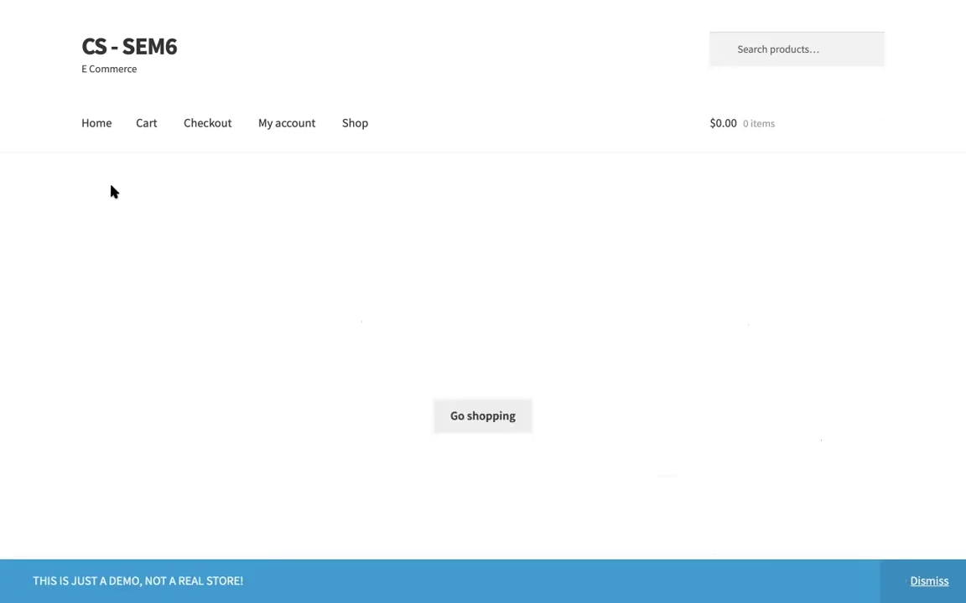
Step: Scroll the home page to the New In row and open the Logo Collection product
scroll(209, 288, up, 2)
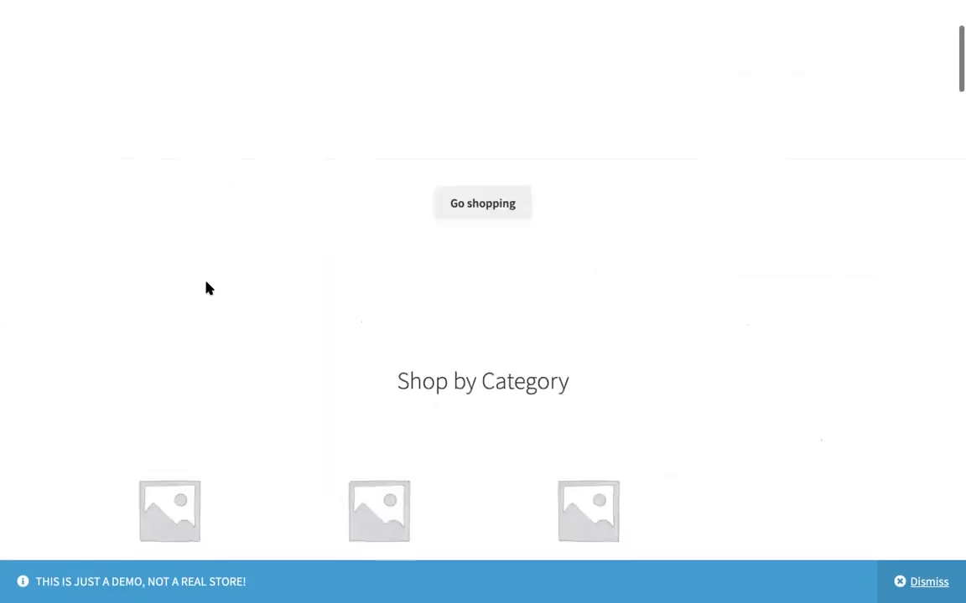
scroll(565, 410, down, 1)
scroll(565, 411, up, 1)
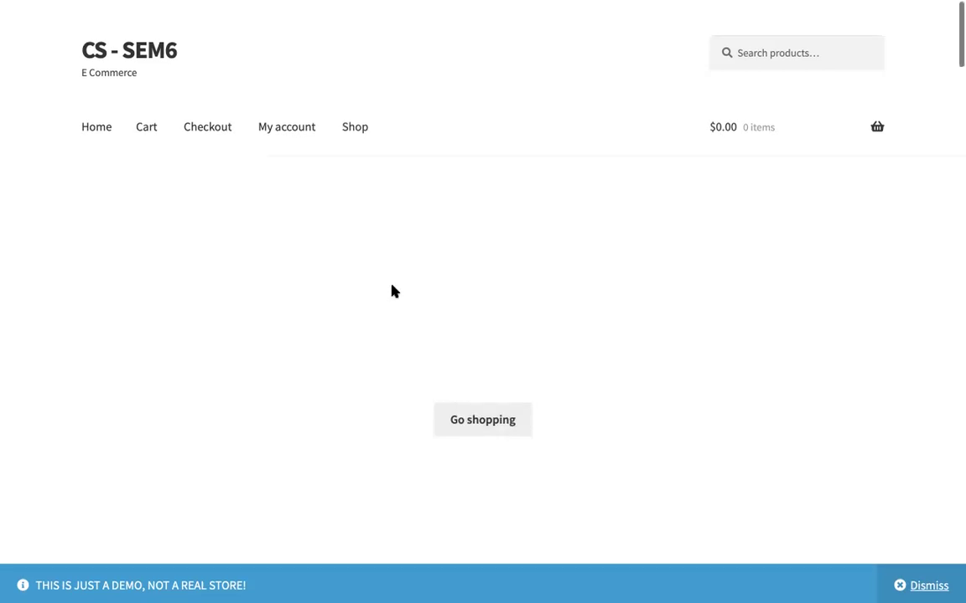
scroll(390, 289, down, 8)
scroll(392, 292, up, 2)
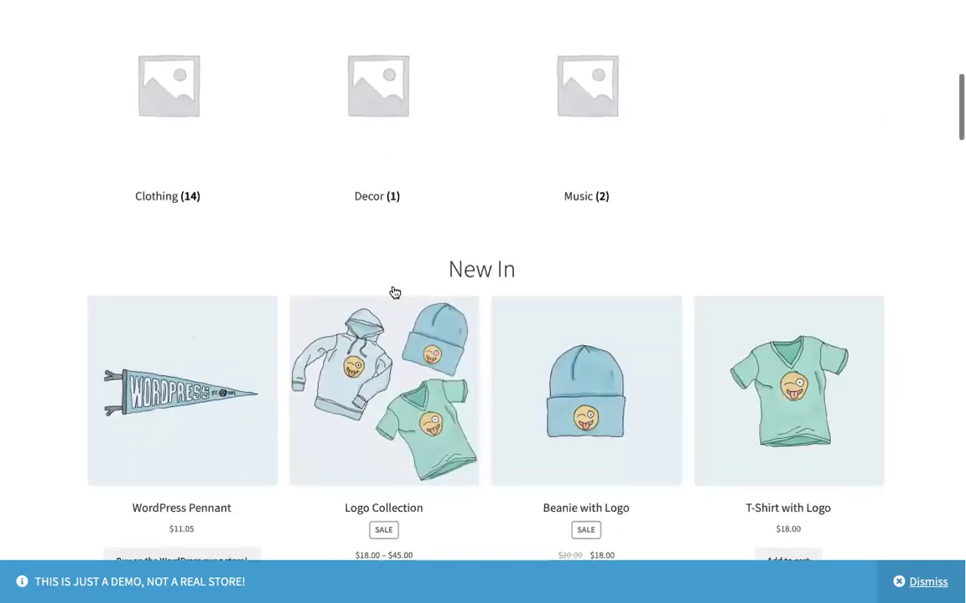
scroll(394, 142, up, 1)
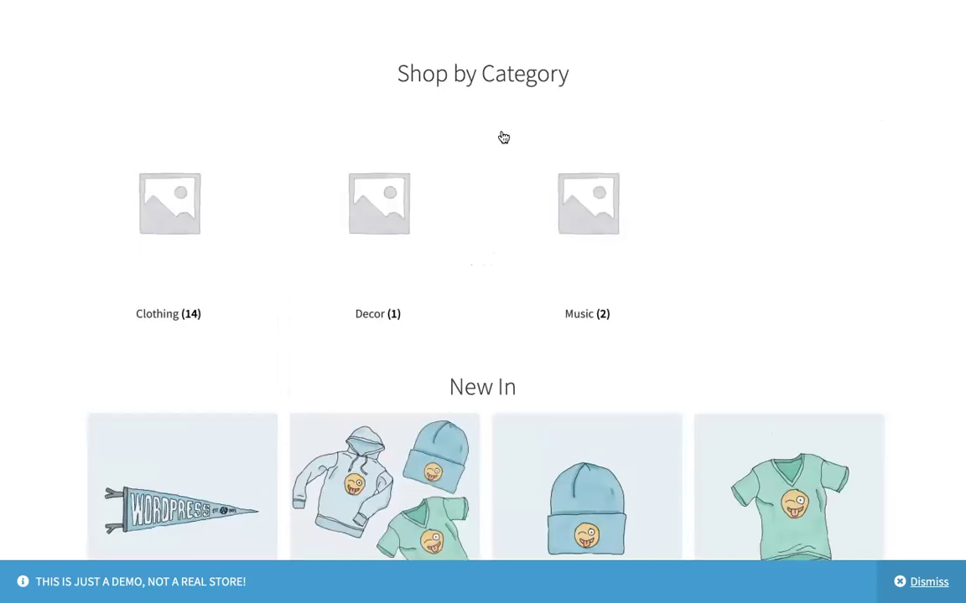
scroll(503, 136, up, 2)
scroll(503, 136, down, 5)
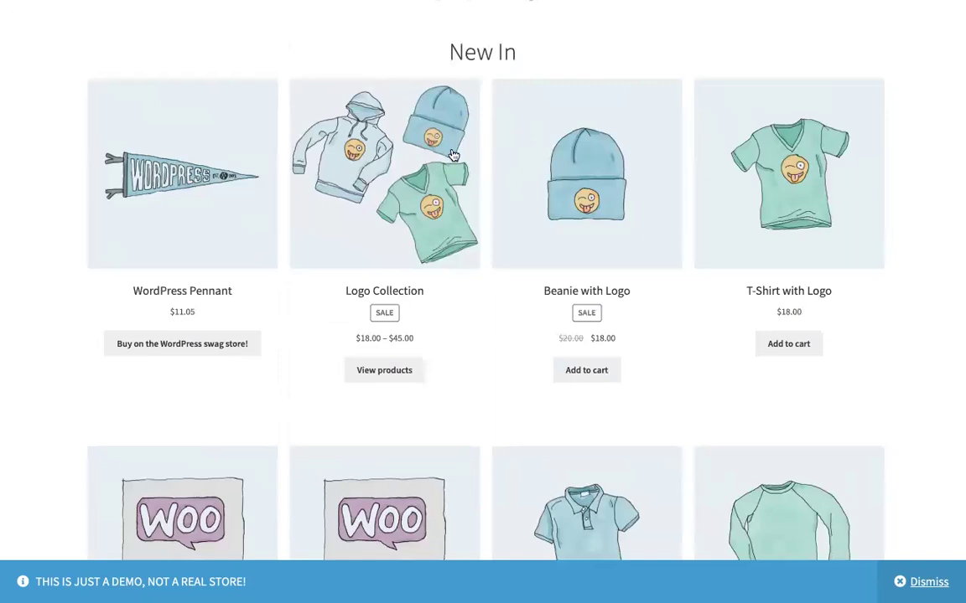
scroll(557, 374, up, 1)
scroll(556, 371, up, 1)
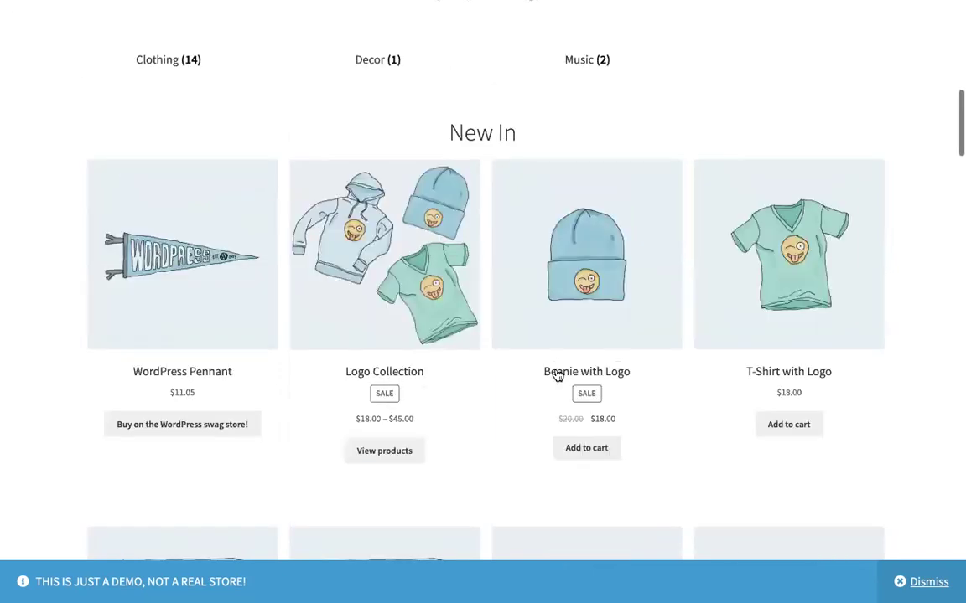
scroll(503, 335, down, 1)
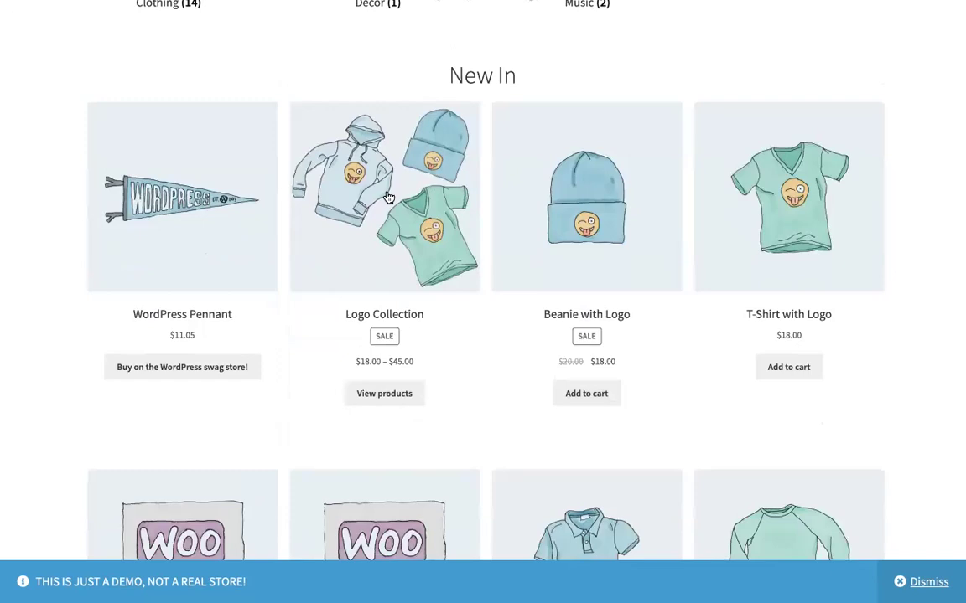
click(401, 252)
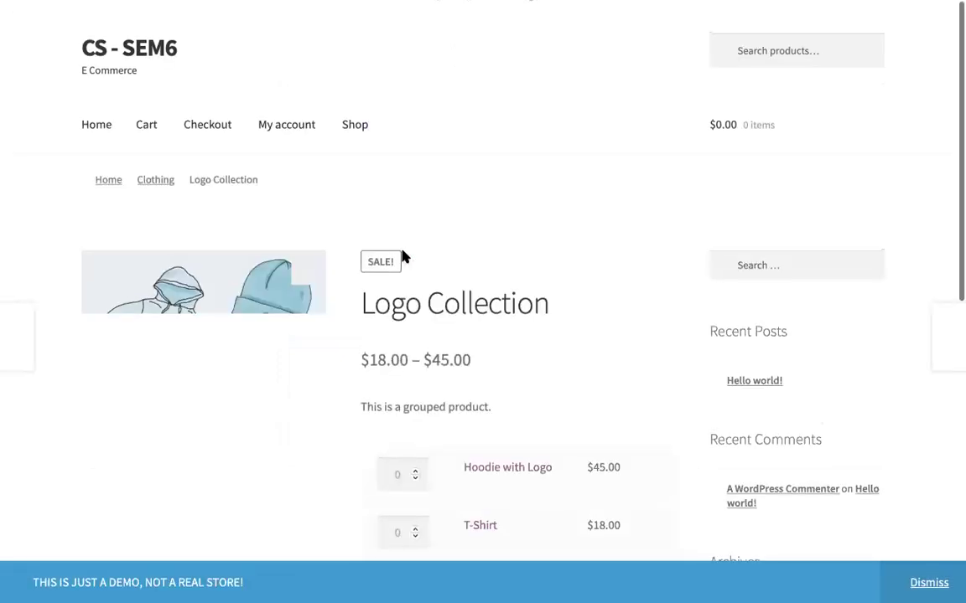
Step: View the Logo Collection images full-screen, step through five images, then close the gallery
scroll(517, 305, down, 2)
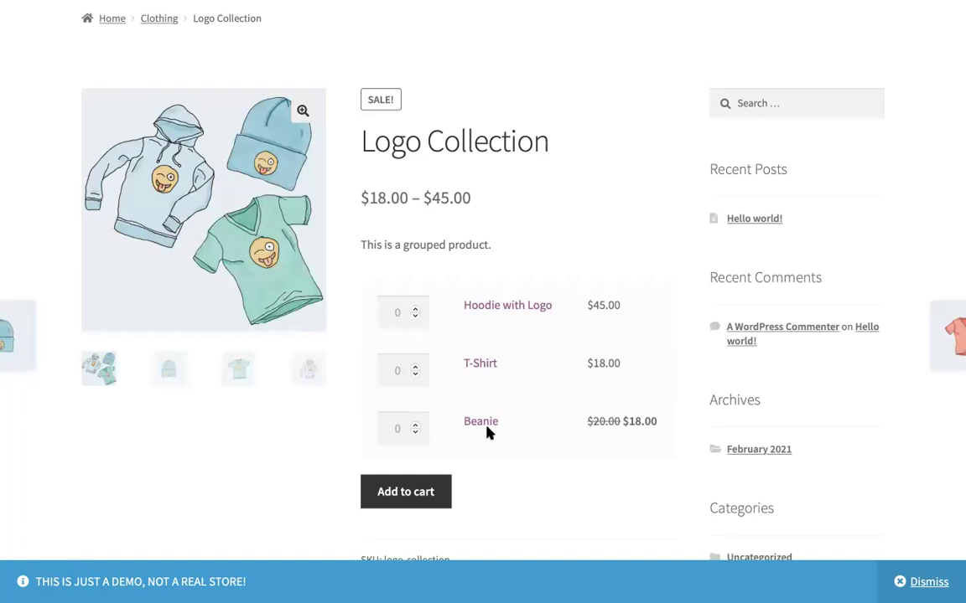
scroll(489, 431, down, 2)
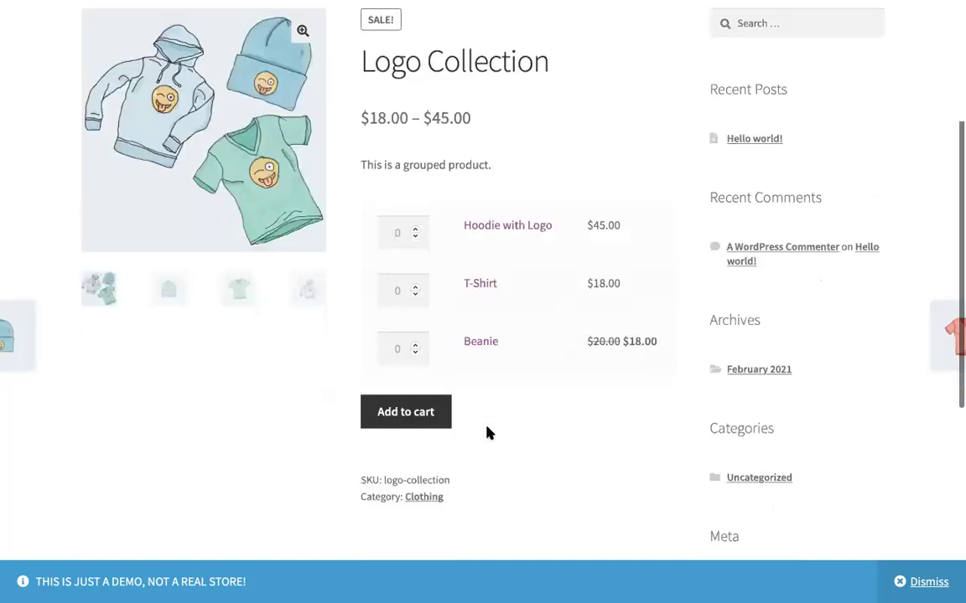
scroll(489, 431, up, 2)
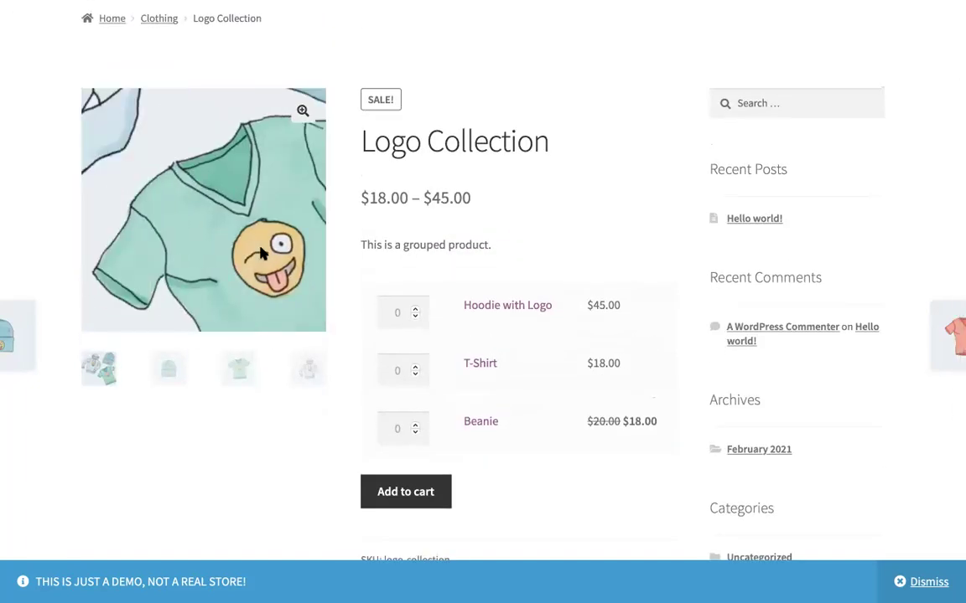
click(304, 112)
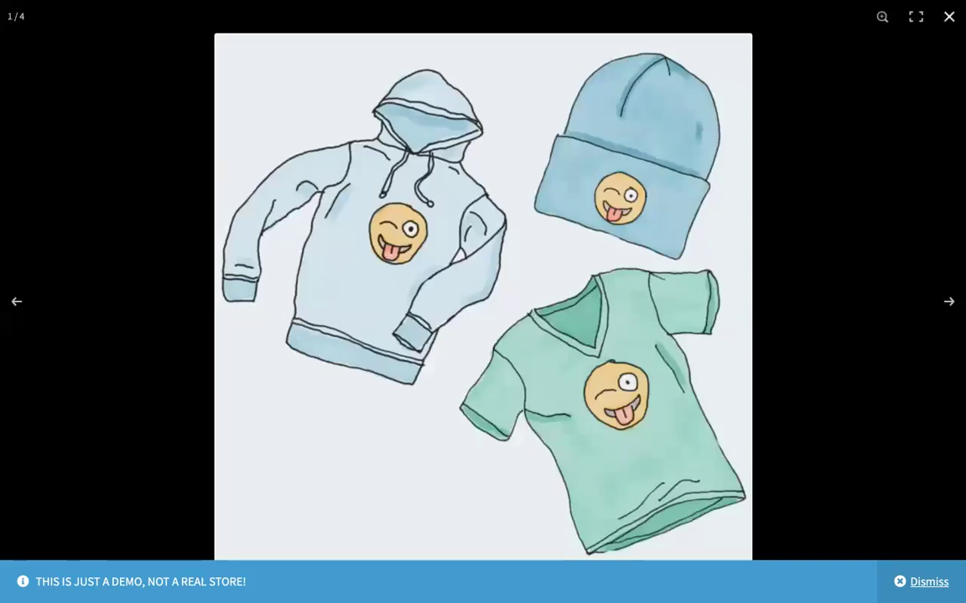
click(946, 302)
click(946, 303)
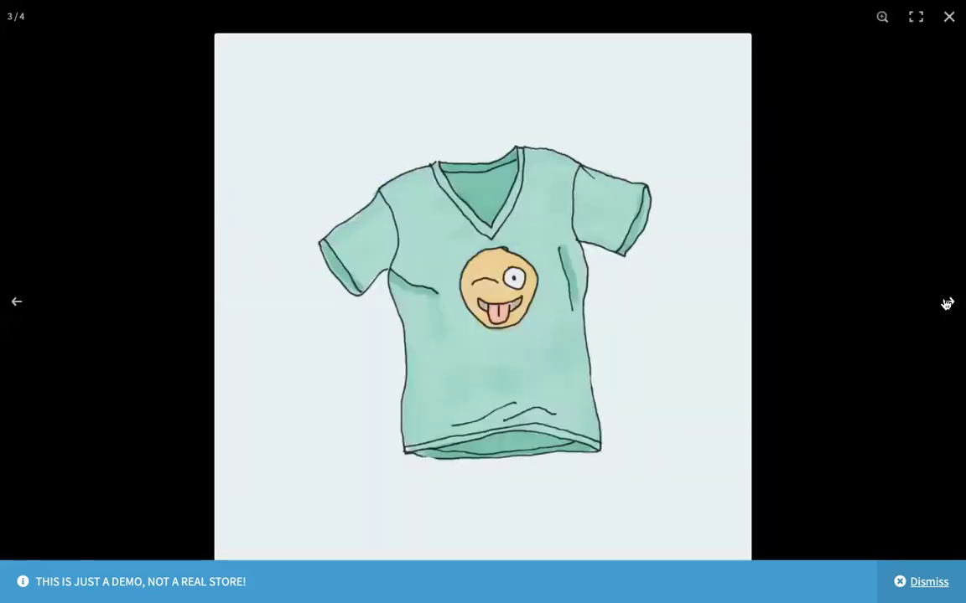
click(946, 304)
click(946, 304)
click(946, 304)
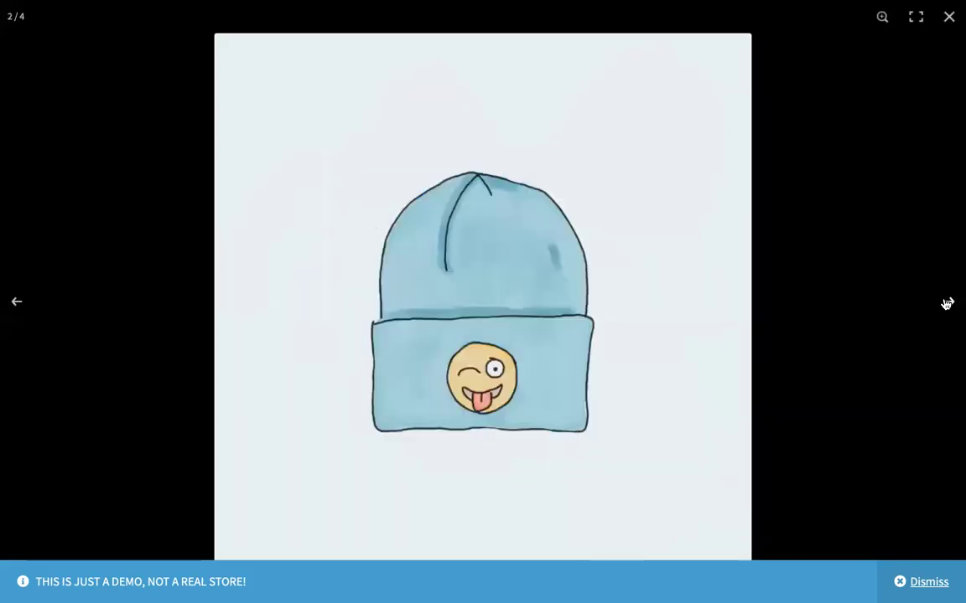
click(890, 28)
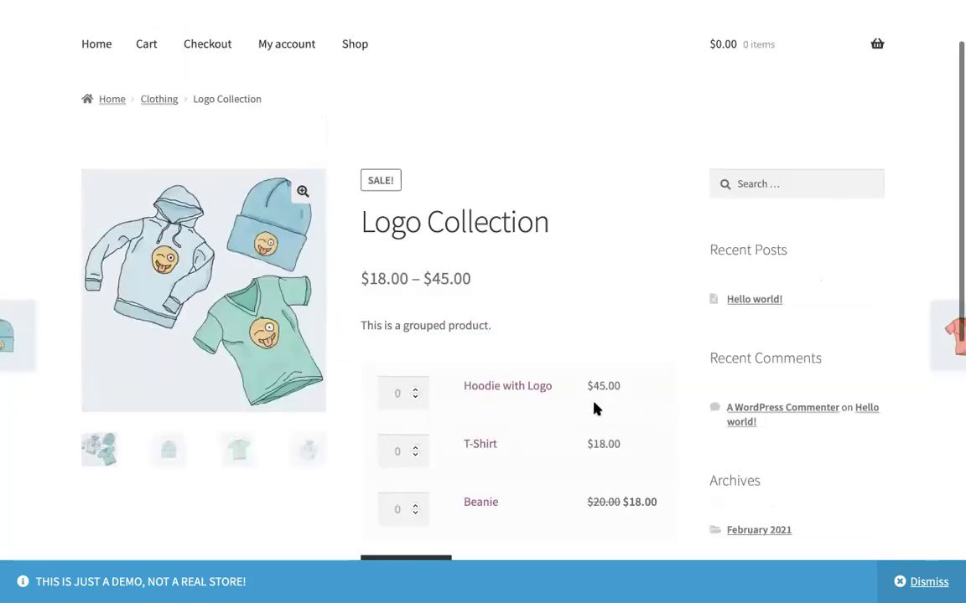
scroll(593, 408, down, 3)
Step: Set the Hoodie with Logo, T-Shirt and Beanie quantities each to 1
click(414, 249)
click(414, 308)
click(414, 371)
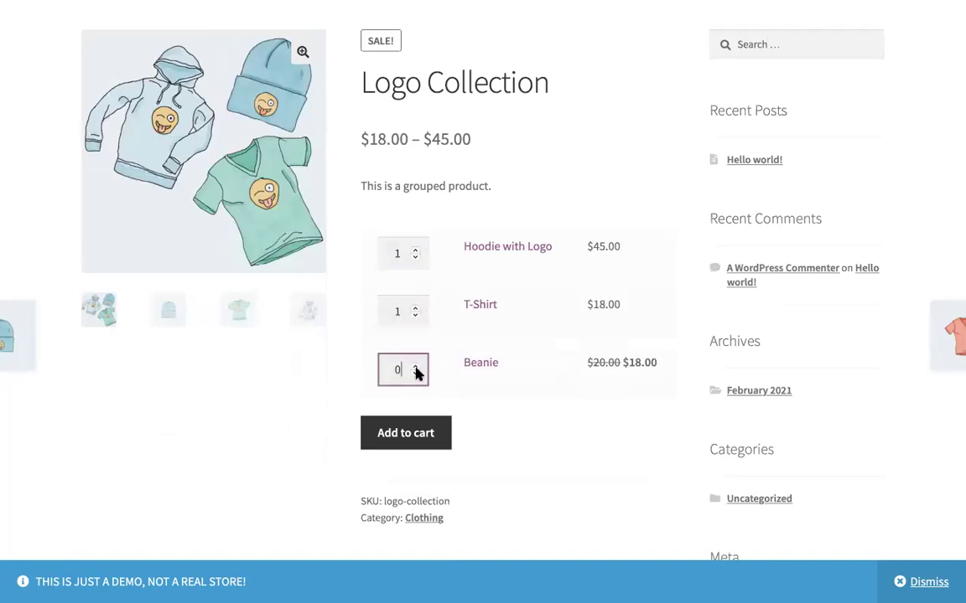
click(414, 367)
click(414, 374)
click(414, 365)
Step: Switch the main image through the Beanie, T-Shirt and Hoodie gallery thumbnails
scroll(423, 450, up, 1)
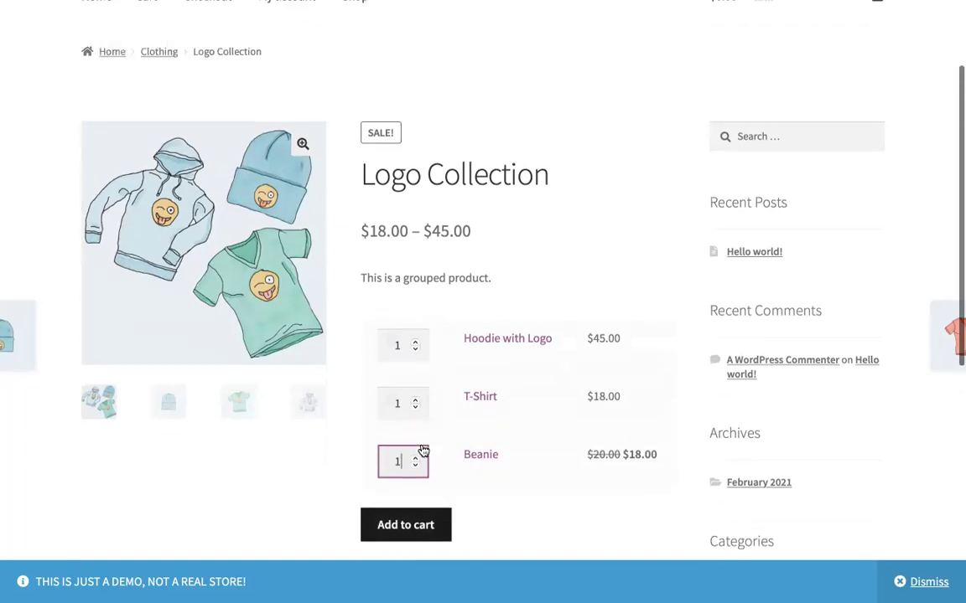
scroll(421, 469, down, 2)
scroll(420, 483, down, 3)
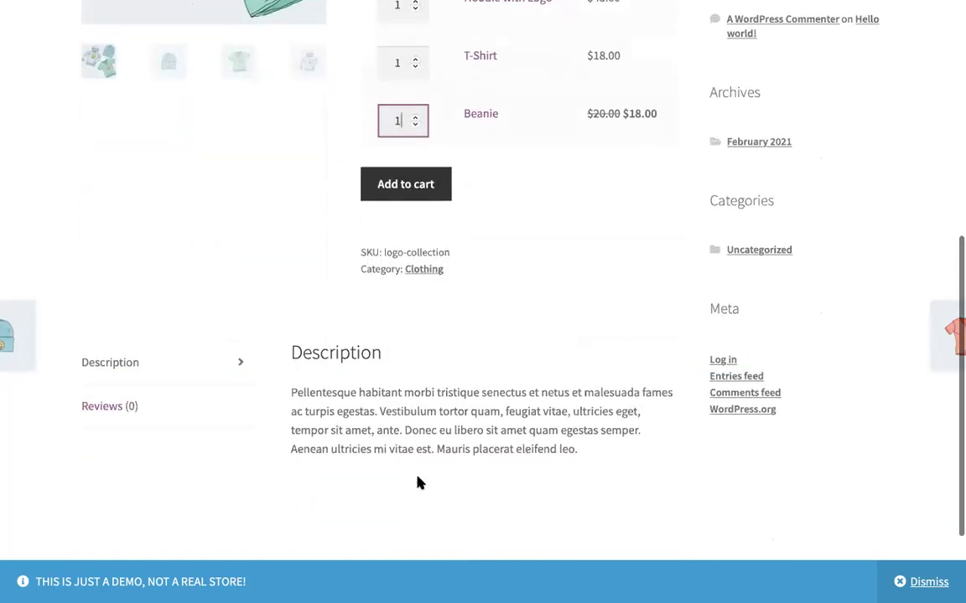
scroll(400, 487, down, 2)
scroll(397, 452, up, 8)
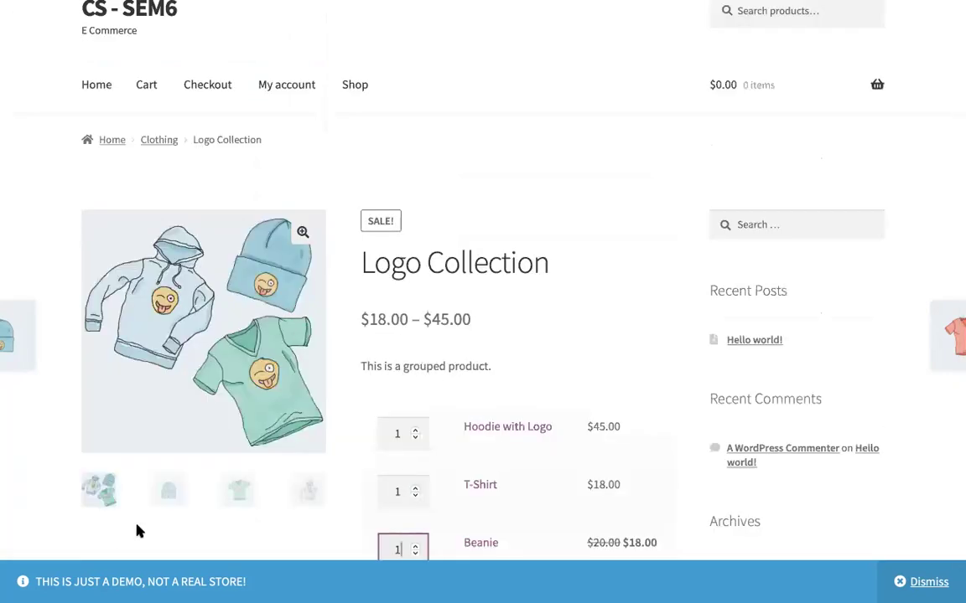
click(167, 500)
click(240, 493)
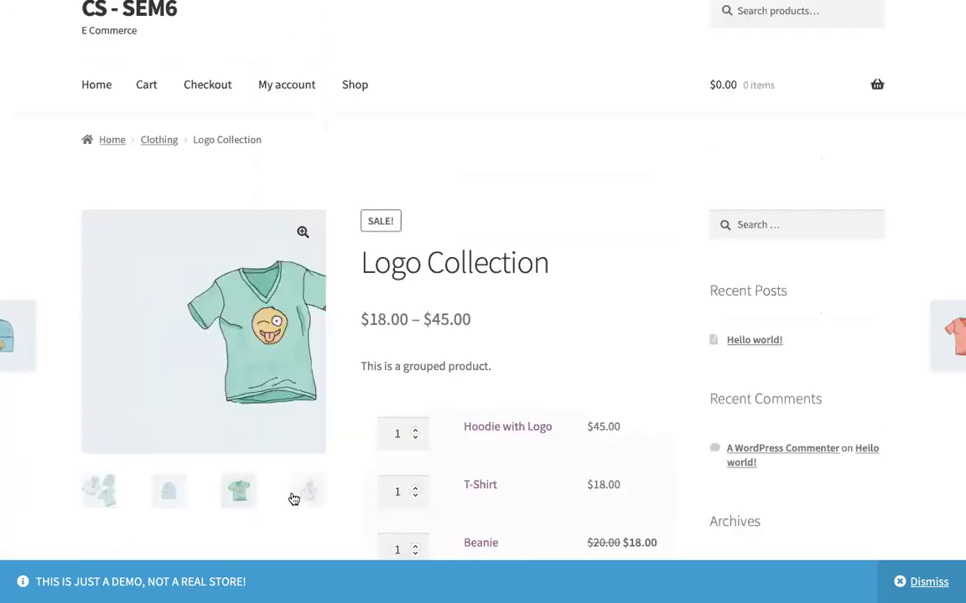
click(301, 496)
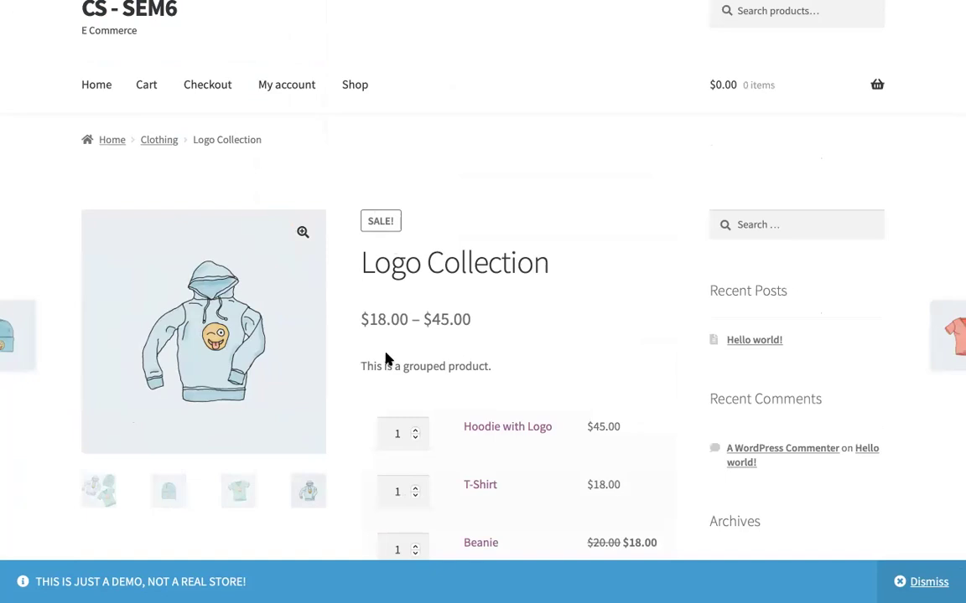
Step: Return to the store home page via the Home breadcrumb
scroll(386, 362, up, 1)
scroll(386, 362, down, 3)
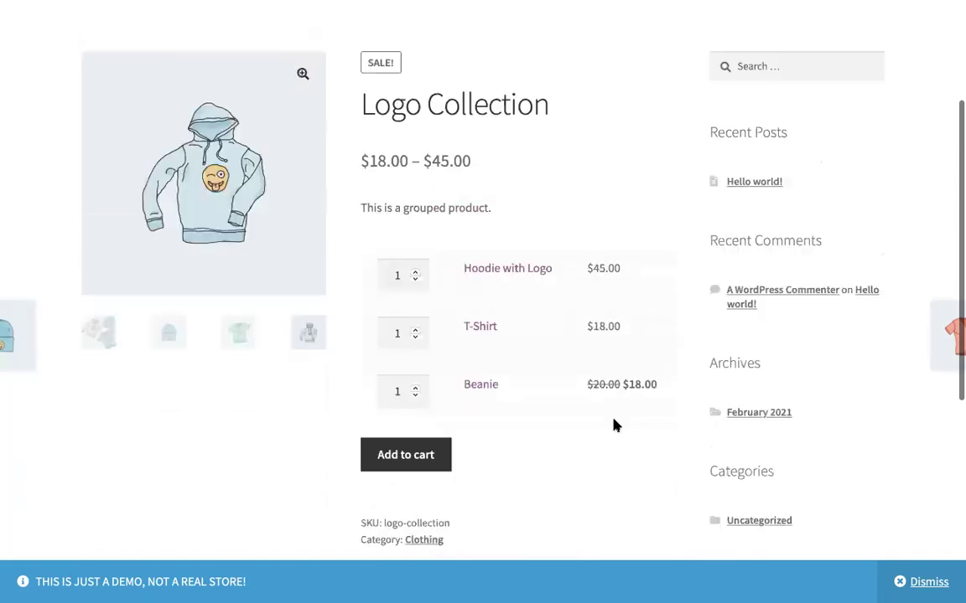
scroll(616, 426, up, 5)
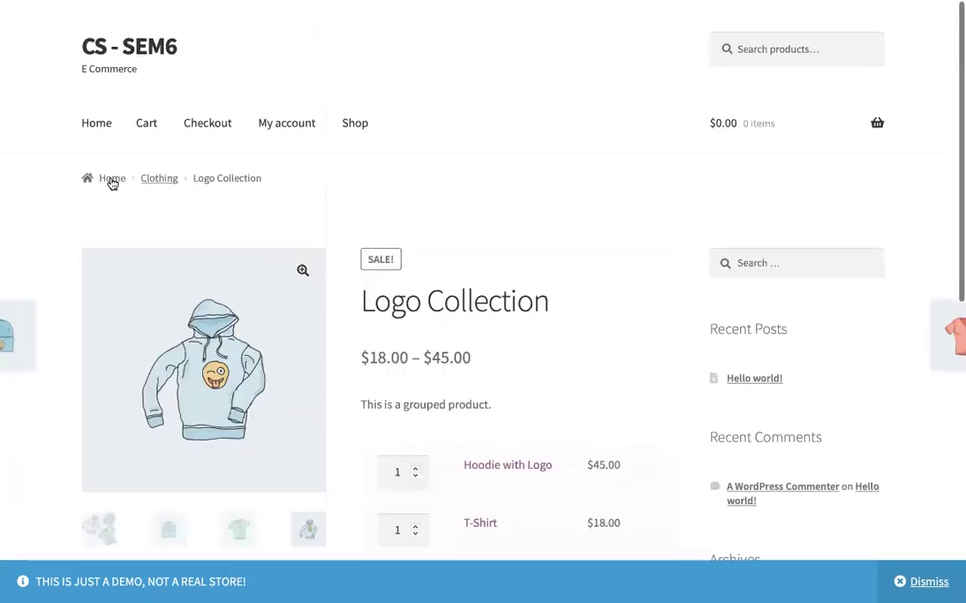
click(112, 183)
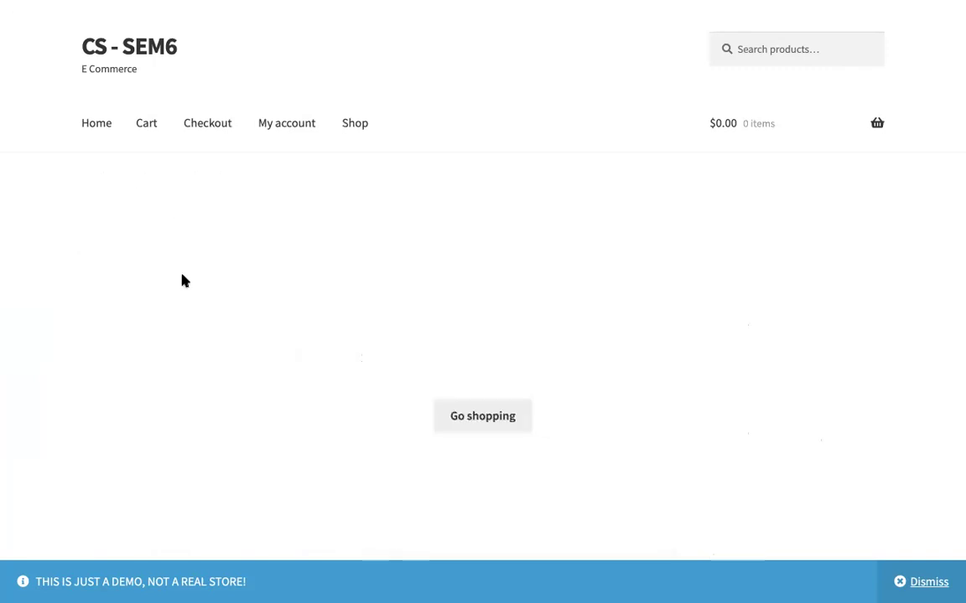
Step: Scroll down to New In and open the WordPress Pennant product page
scroll(184, 281, down, 8)
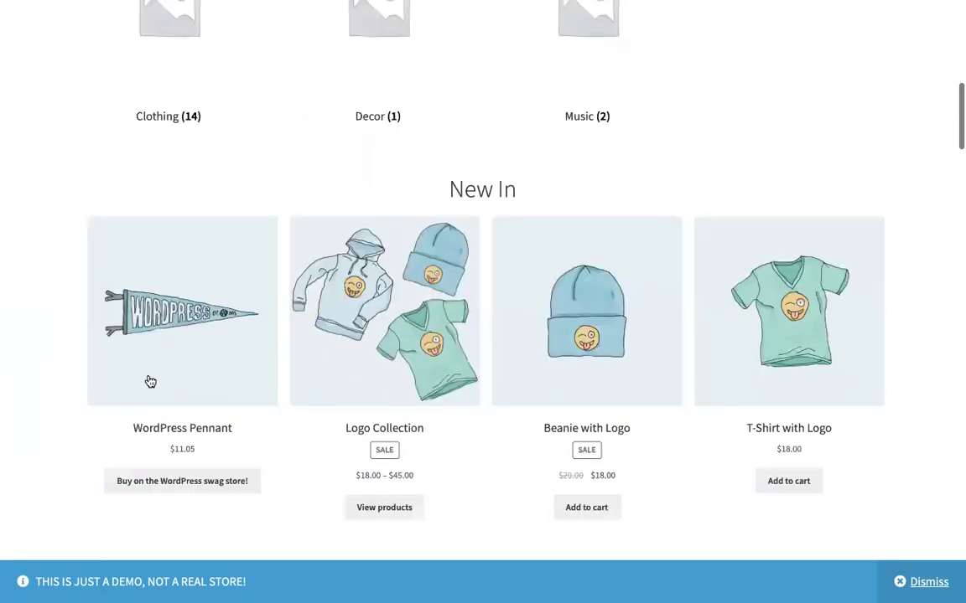
click(151, 380)
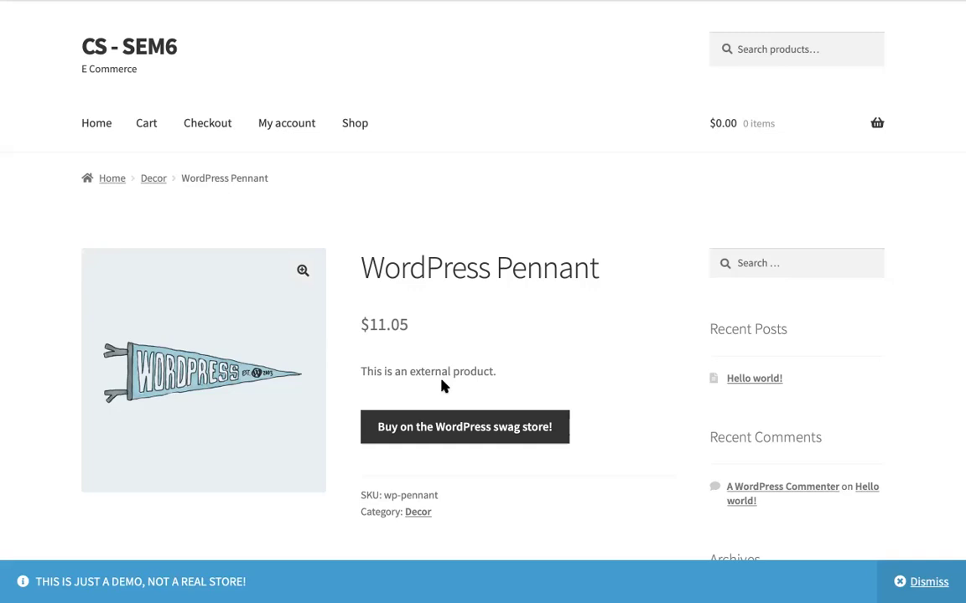
scroll(442, 379, up, 2)
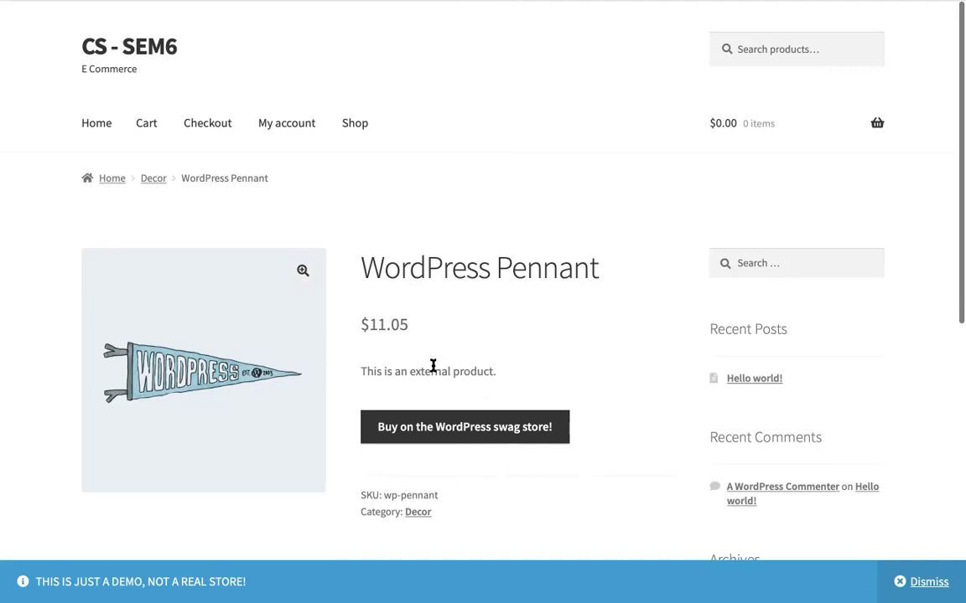
scroll(433, 366, down, 5)
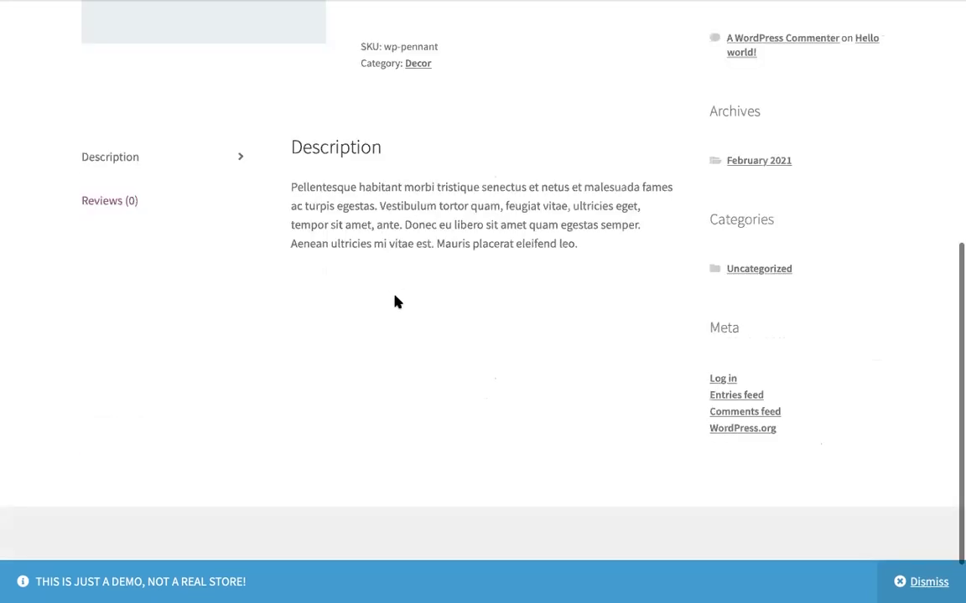
scroll(228, 233, up, 3)
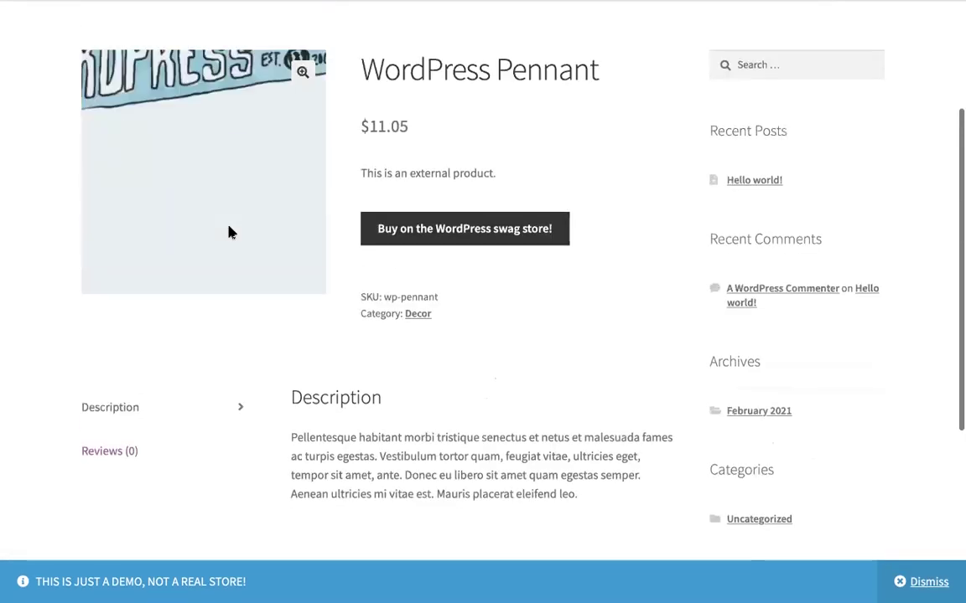
scroll(229, 233, up, 1)
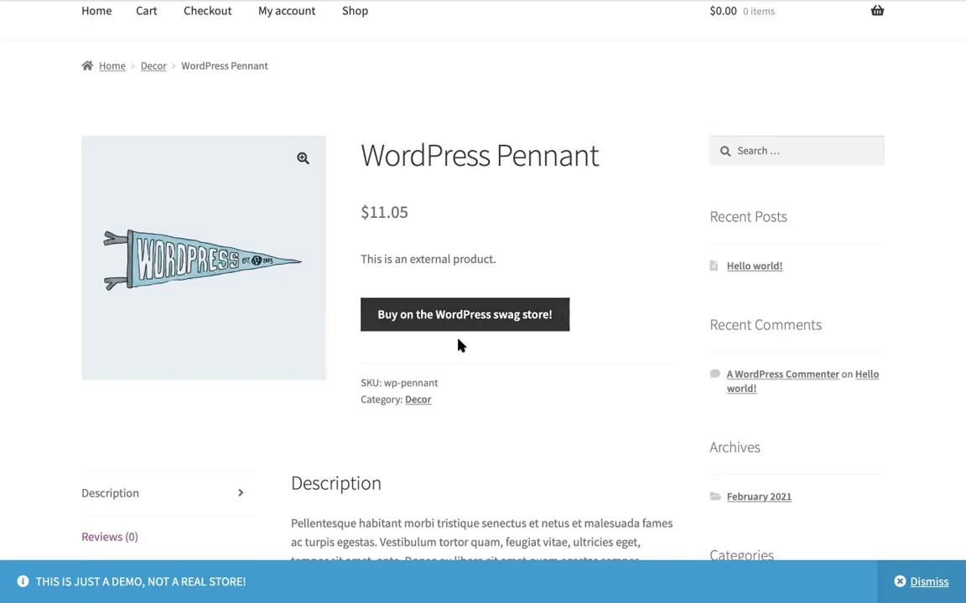
mouse_move(234, 288)
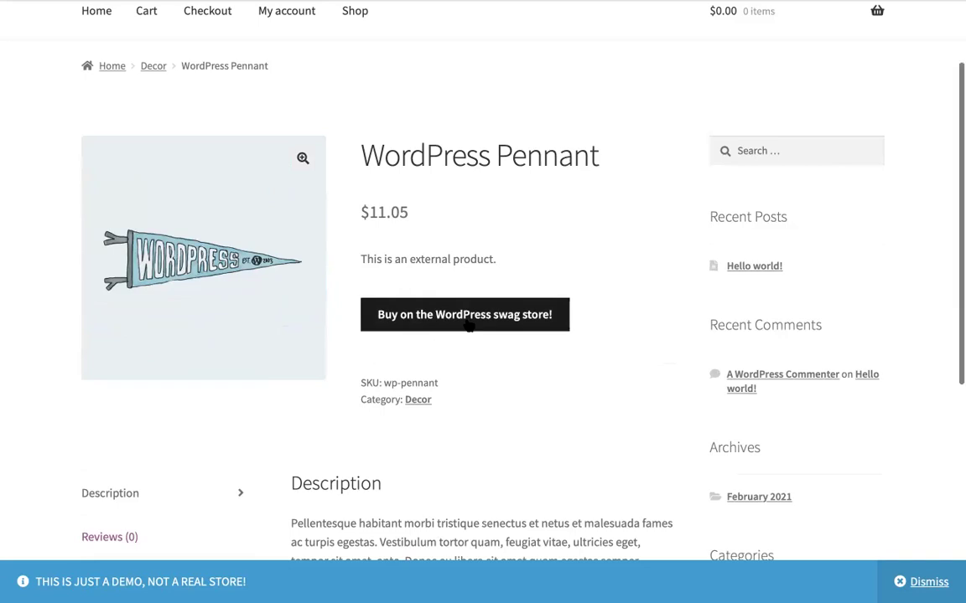
scroll(465, 324, down, 2)
scroll(261, 244, up, 4)
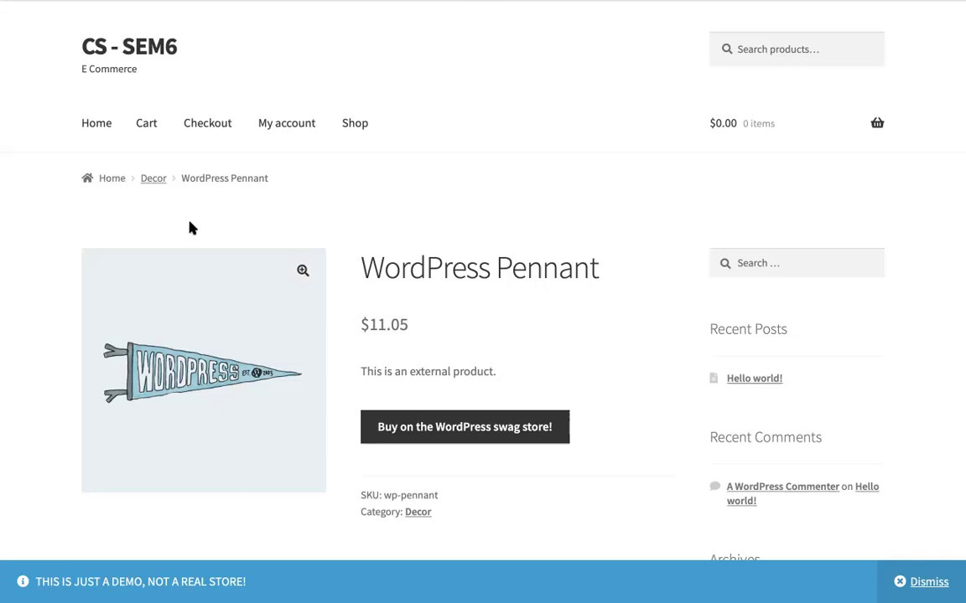
scroll(190, 226, down, 5)
scroll(250, 226, up, 5)
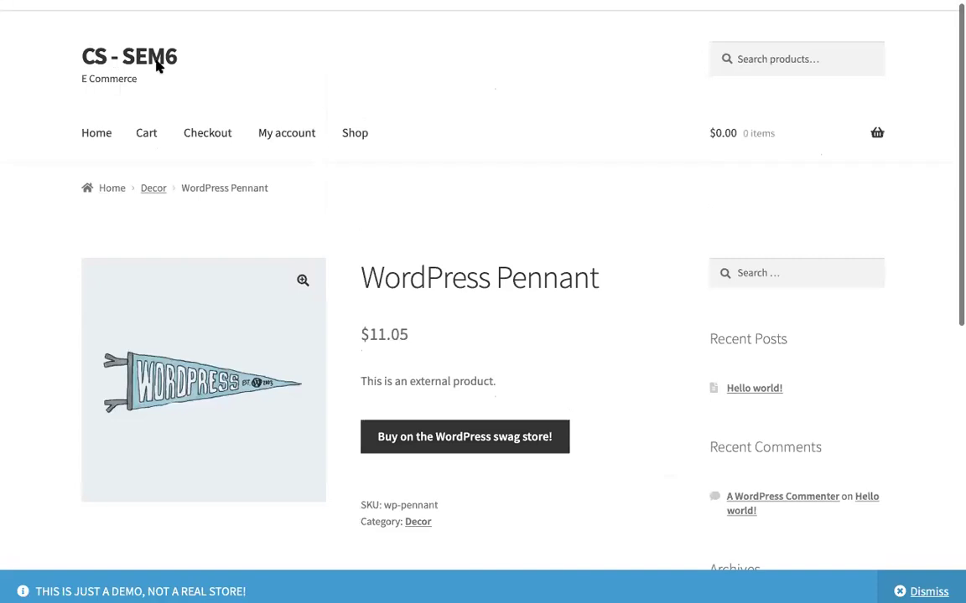
scroll(96, 143, down, 1)
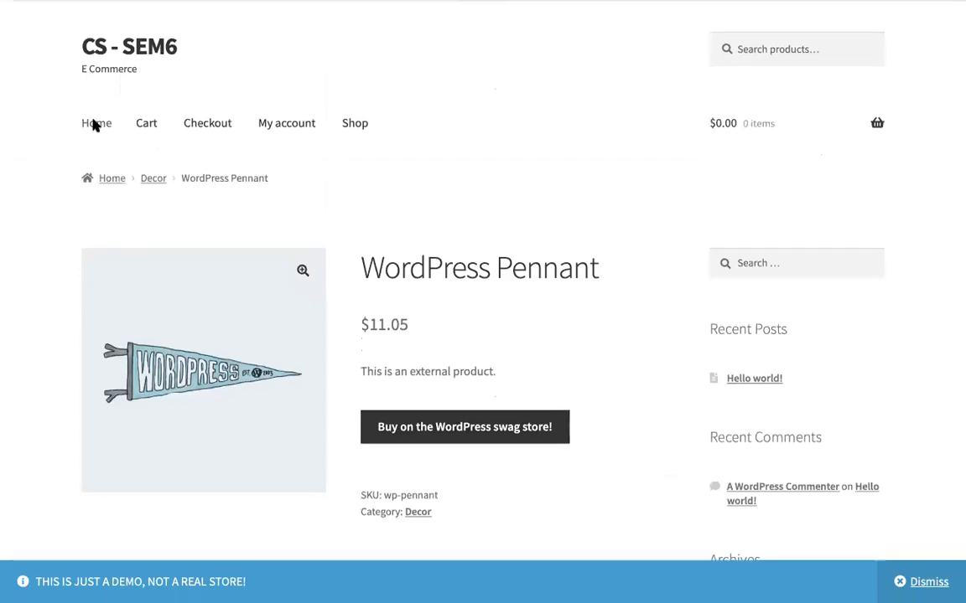
scroll(114, 149, down, 1)
scroll(125, 164, up, 1)
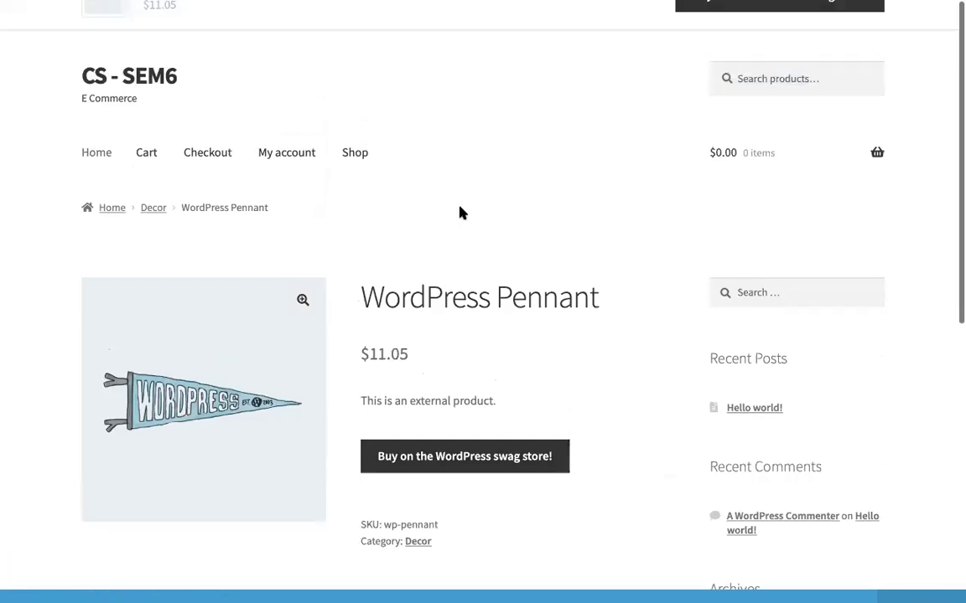
Step: Scroll down through the shop's product grid
scroll(459, 213, down, 10)
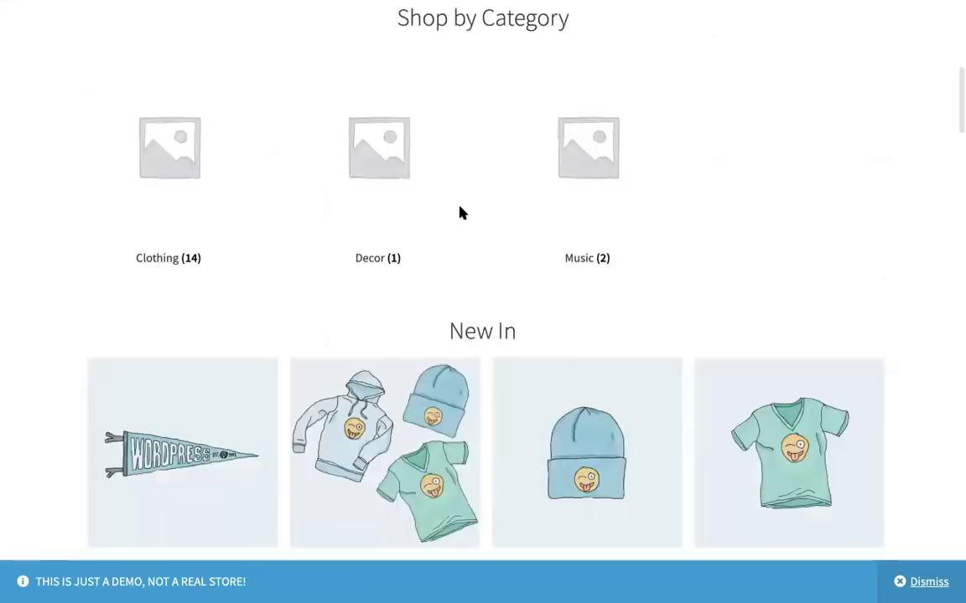
scroll(459, 213, down, 5)
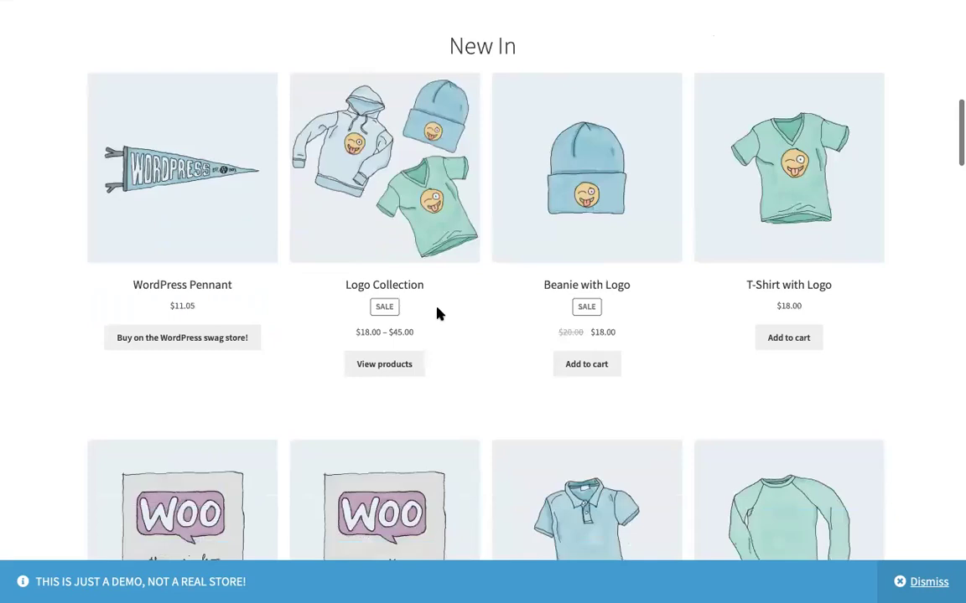
scroll(437, 313, down, 2)
scroll(437, 313, down, 5)
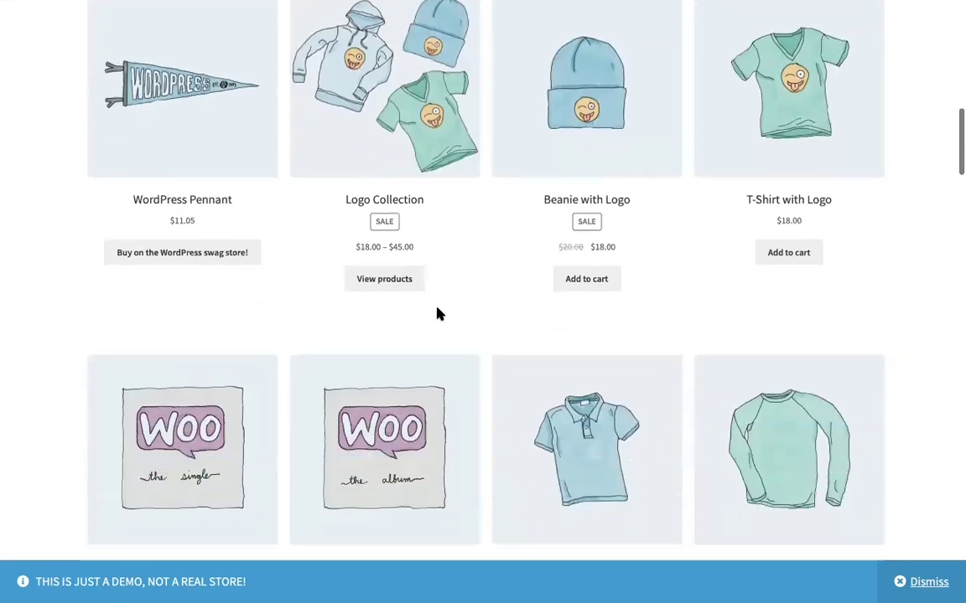
scroll(439, 314, down, 15)
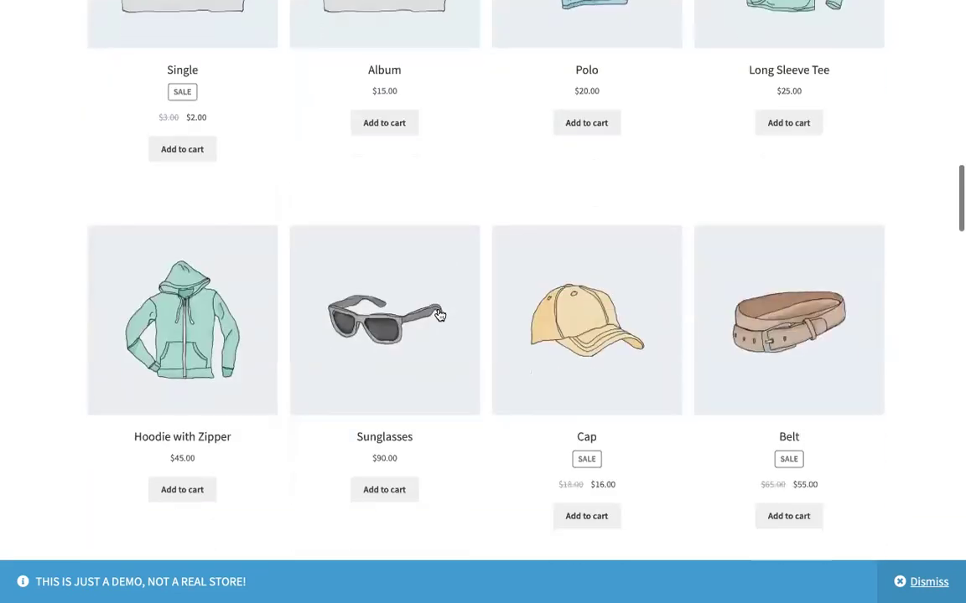
scroll(438, 315, down, 3)
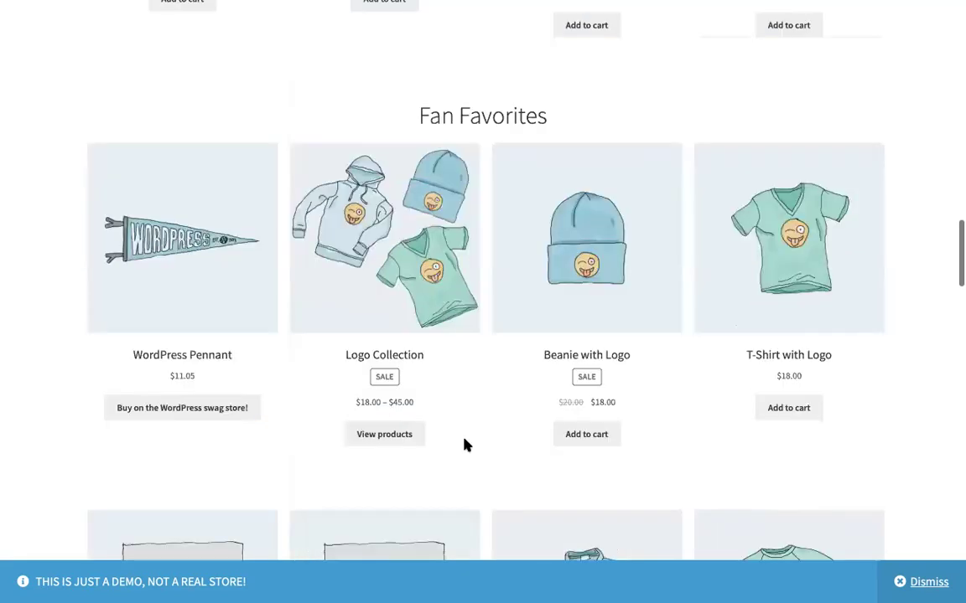
scroll(563, 350, down, 10)
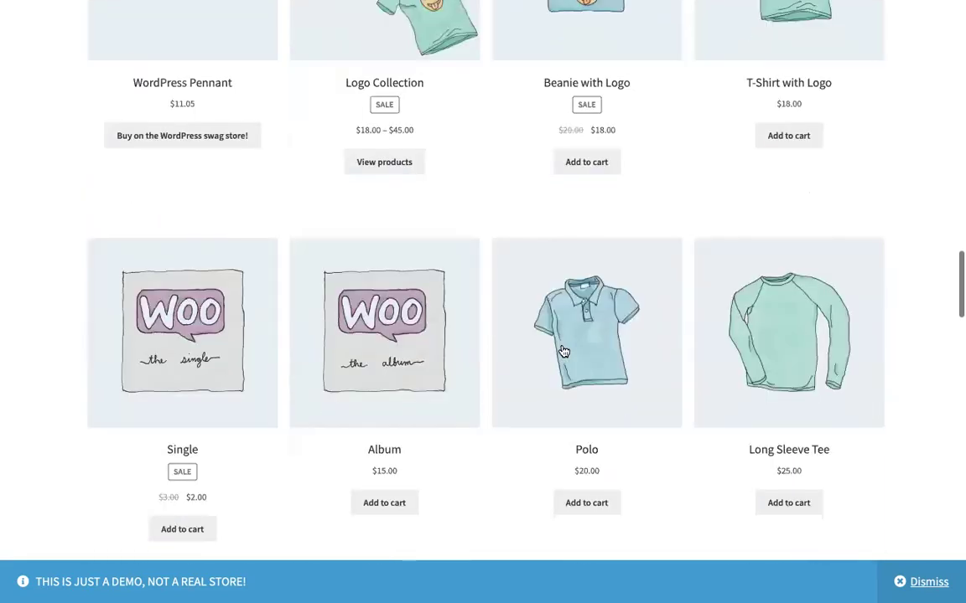
scroll(563, 350, down, 5)
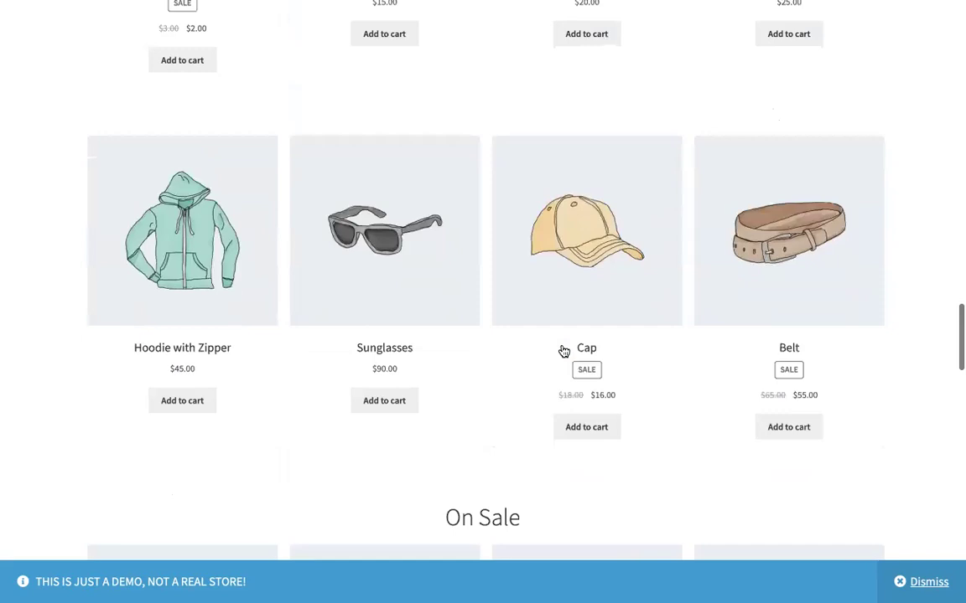
scroll(563, 351, down, 11)
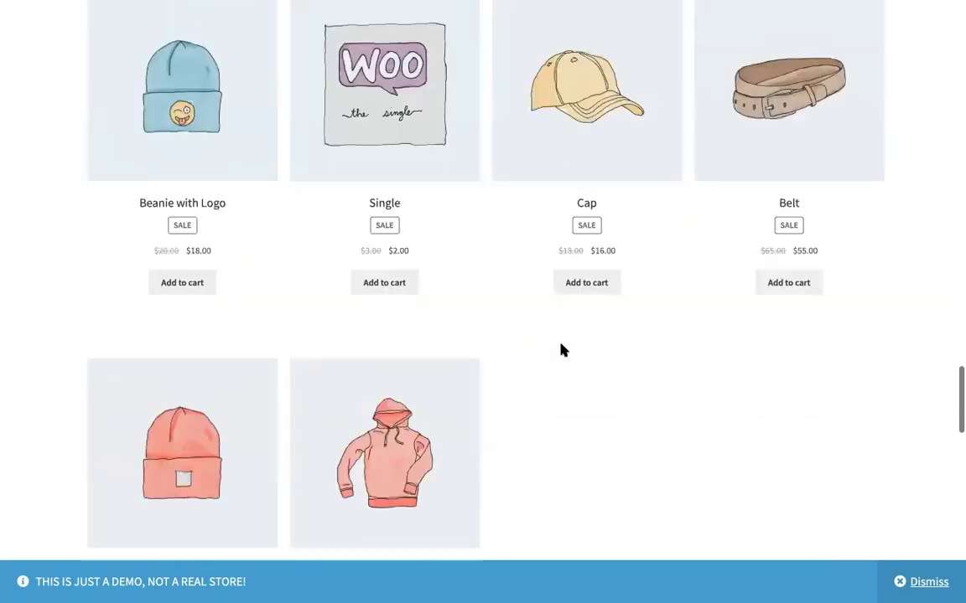
scroll(563, 350, down, 3)
scroll(563, 350, down, 10)
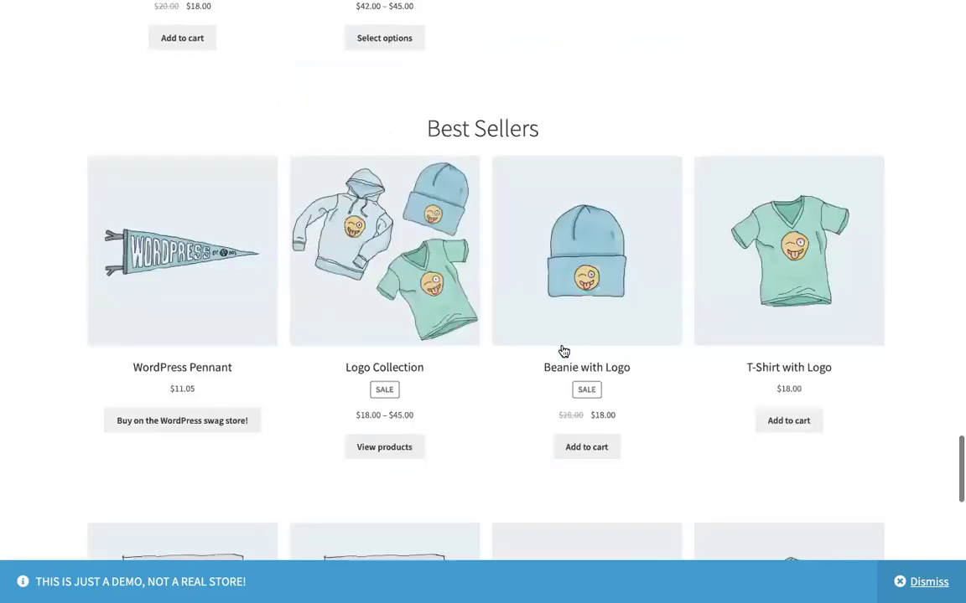
scroll(563, 350, down, 6)
scroll(572, 331, up, 2)
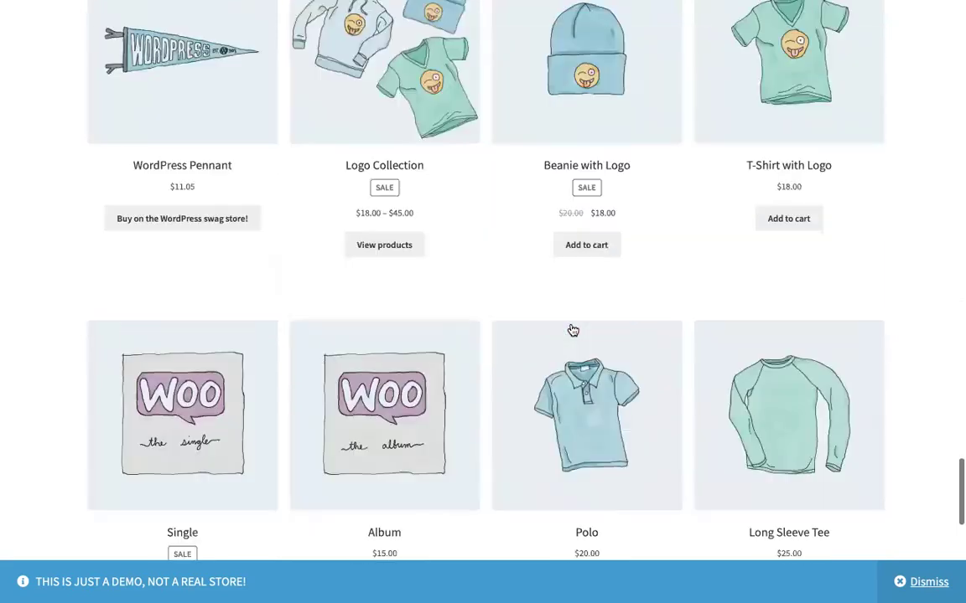
scroll(572, 330, down, 8)
scroll(572, 331, up, 7)
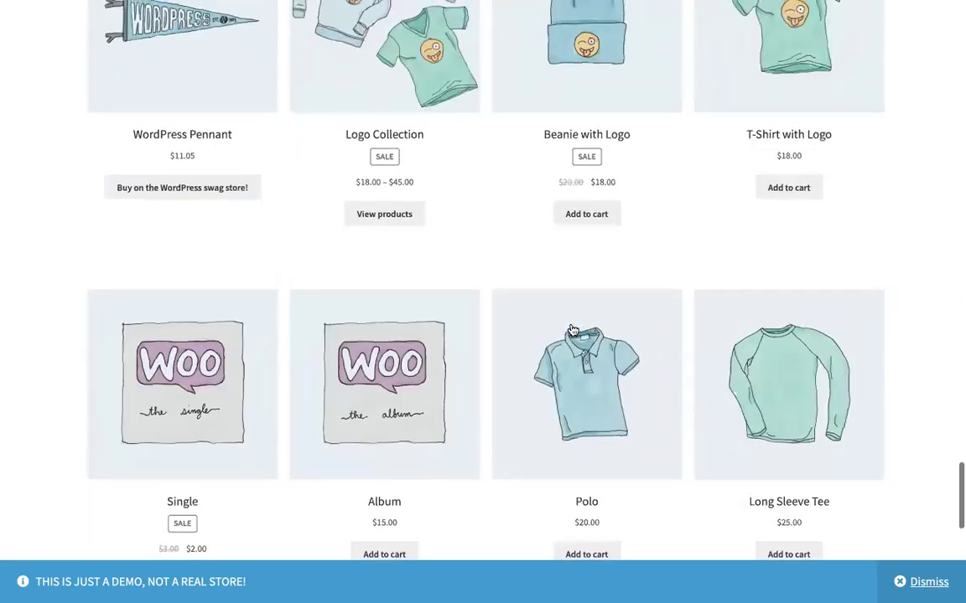
scroll(572, 331, down, 10)
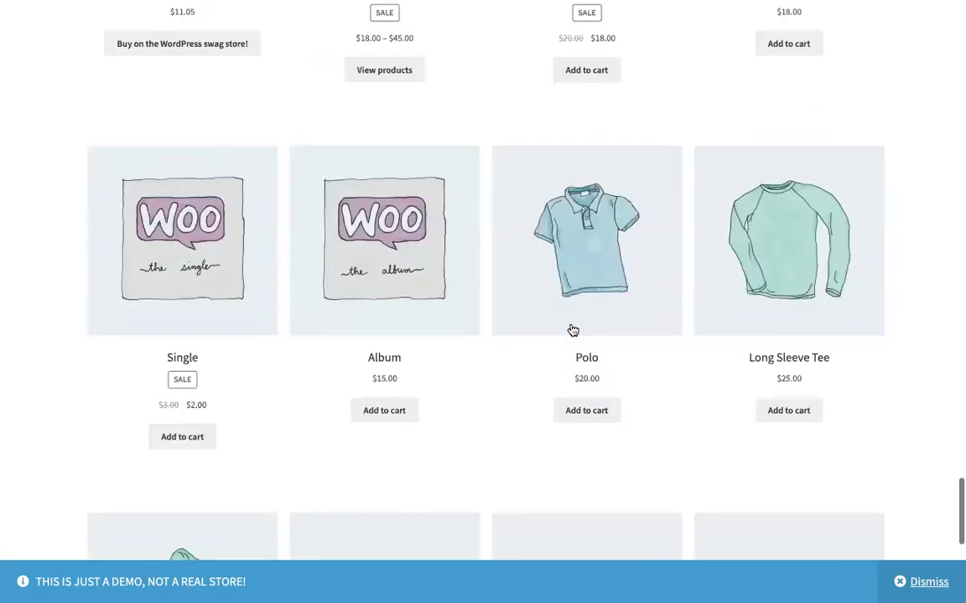
scroll(572, 331, down, 3)
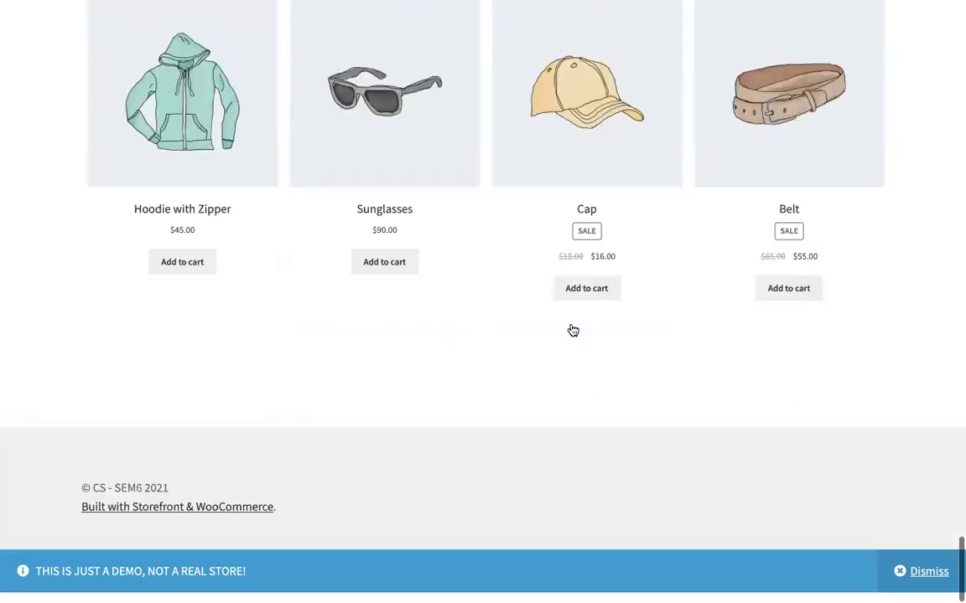
scroll(572, 331, up, 14)
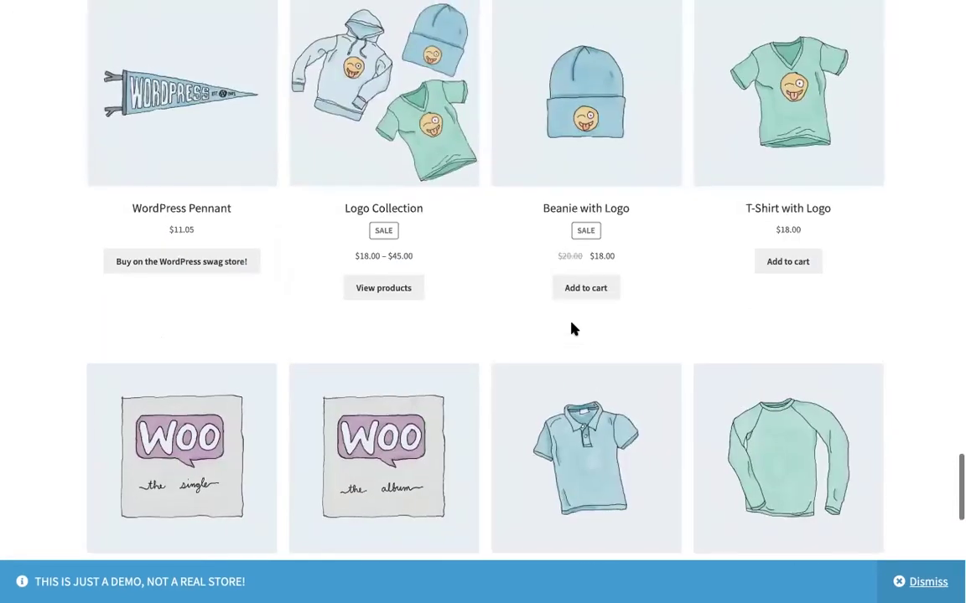
Step: Dismiss a stray context menu and open the Hoodie from the On Sale row
right_click(573, 329)
click(519, 328)
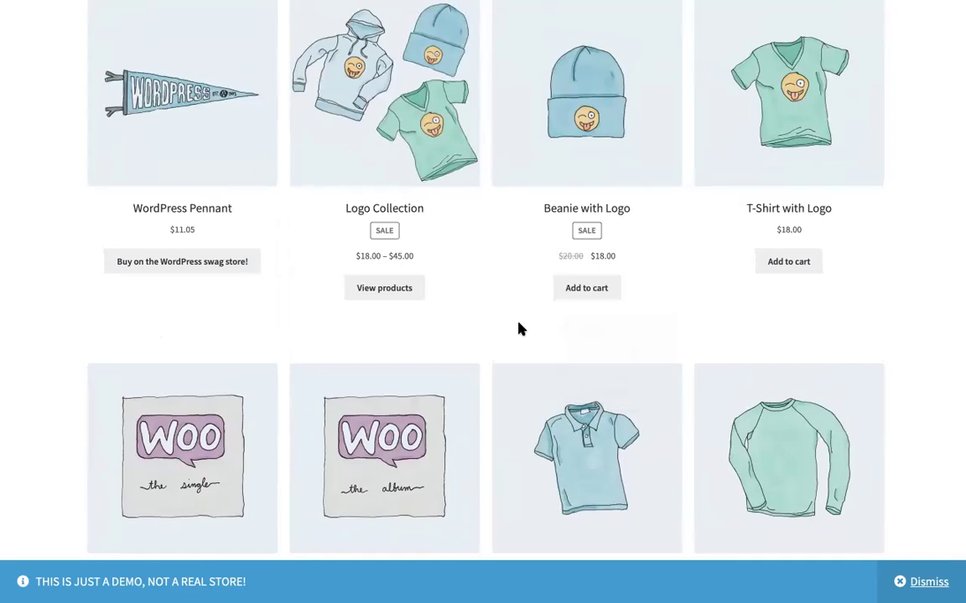
scroll(519, 328, down, 1)
scroll(520, 328, up, 7)
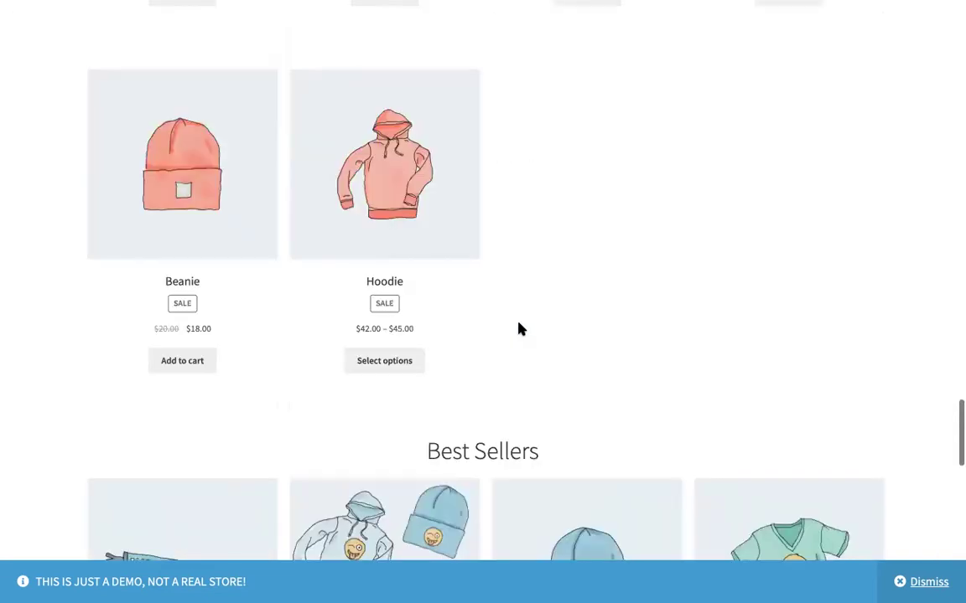
click(403, 224)
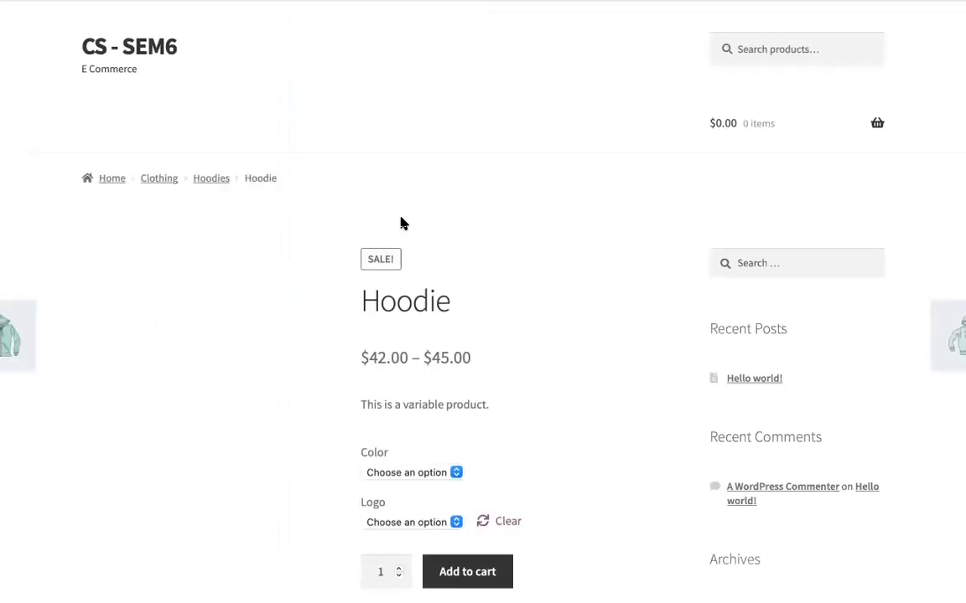
scroll(400, 223, down, 3)
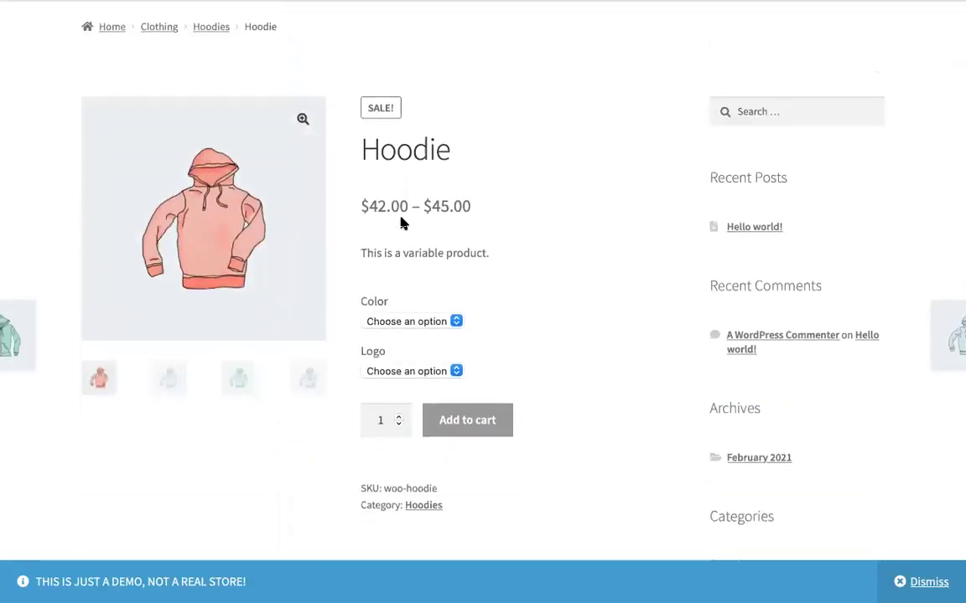
drag(403, 252, 520, 254)
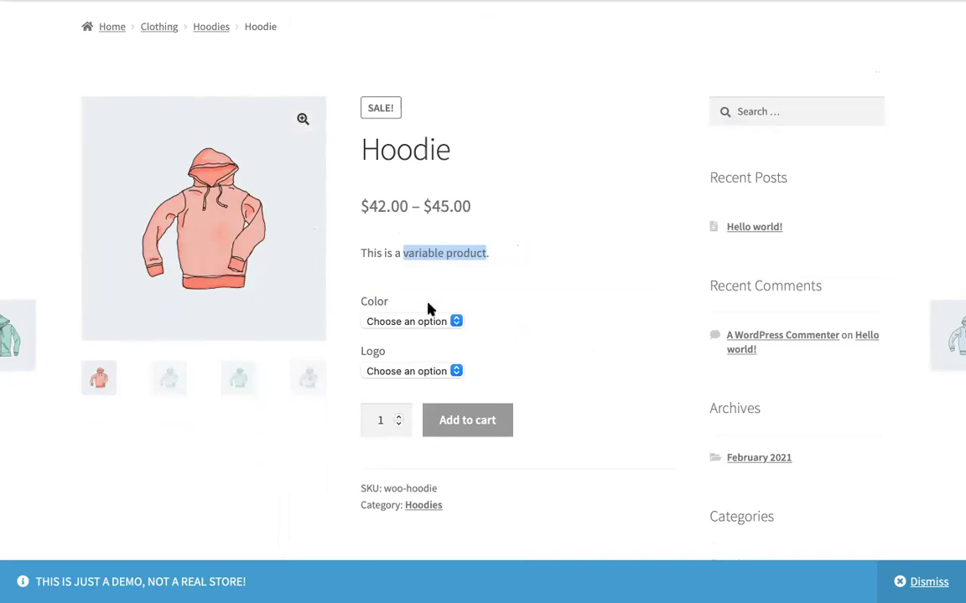
click(375, 305)
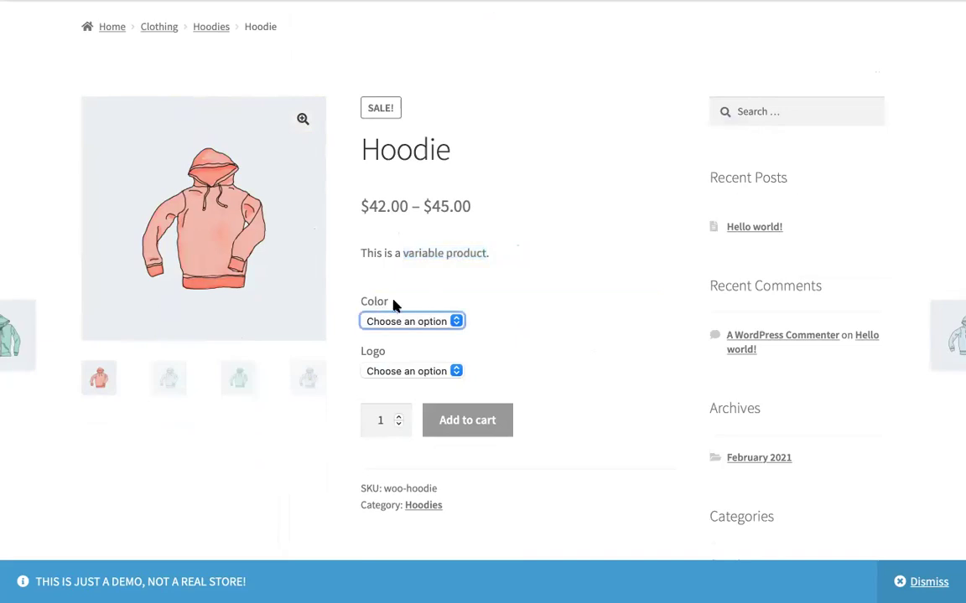
click(370, 353)
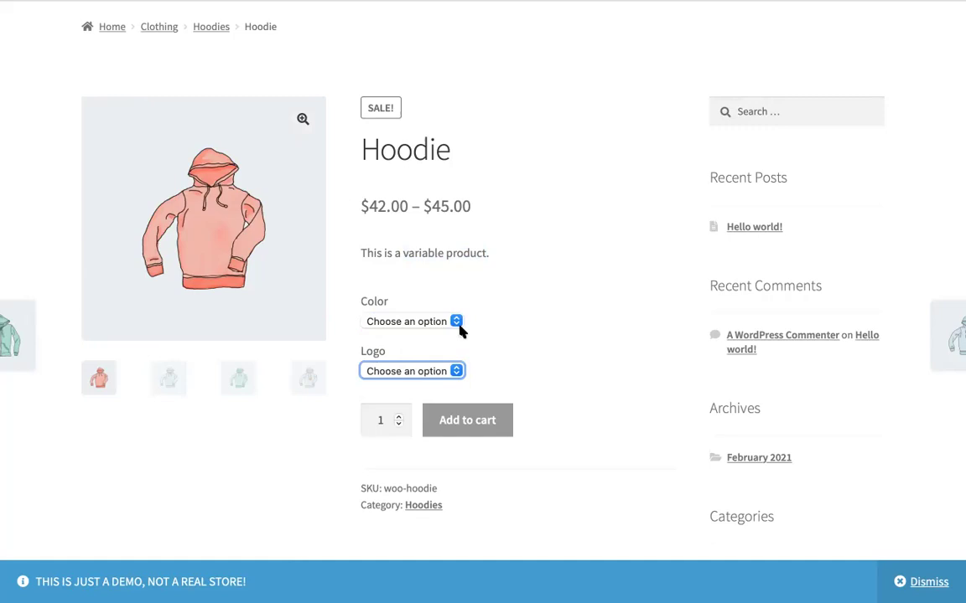
click(457, 322)
click(459, 265)
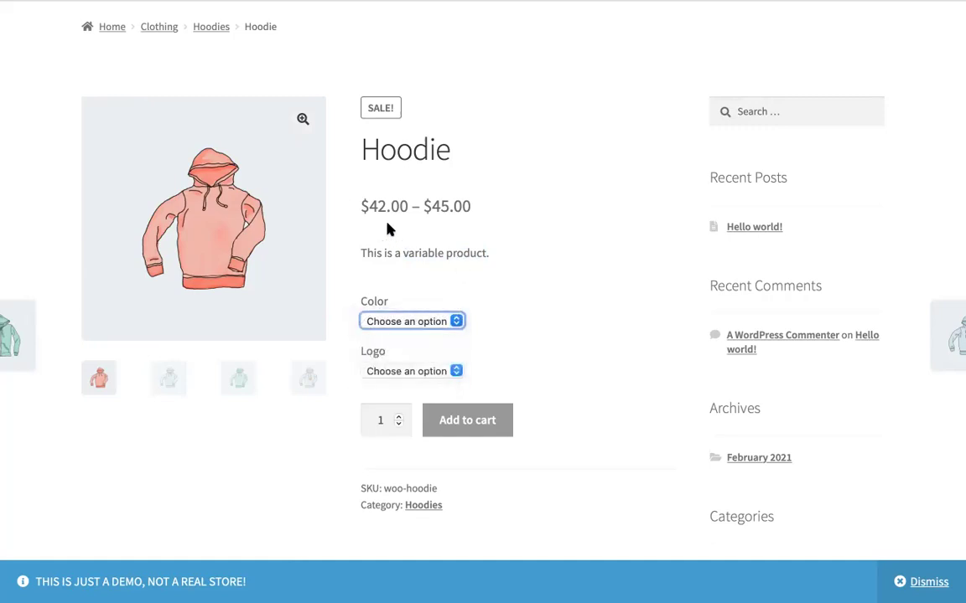
drag(370, 209, 475, 207)
click(427, 209)
click(474, 207)
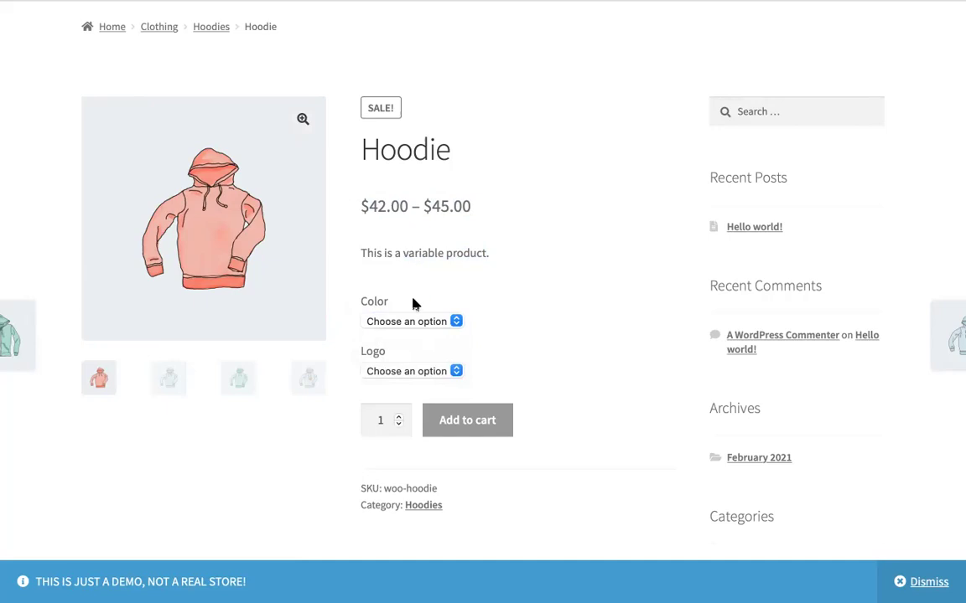
Step: Try the Hoodie's logo option, choosing Yes and then settling on No
click(410, 321)
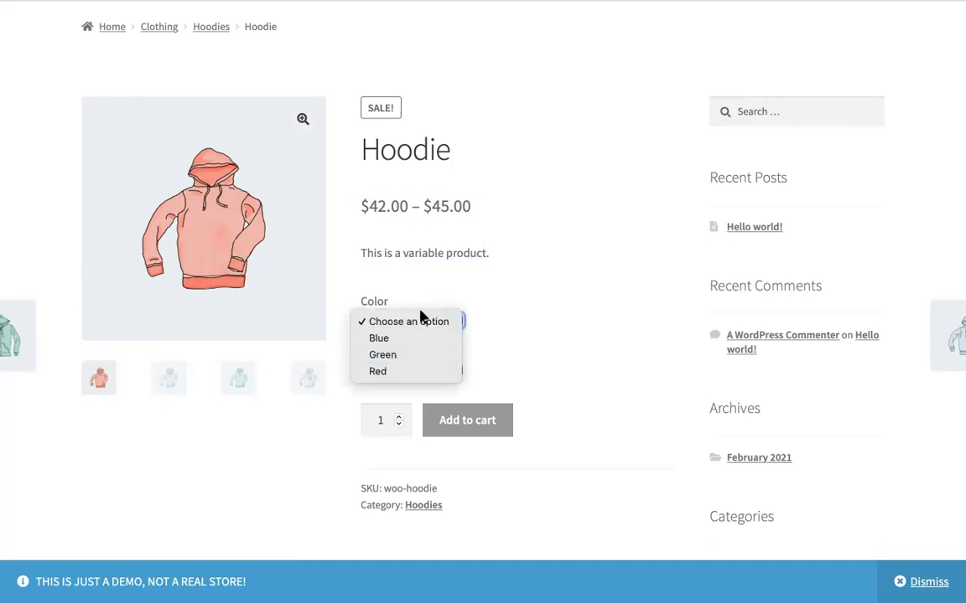
key(Escape)
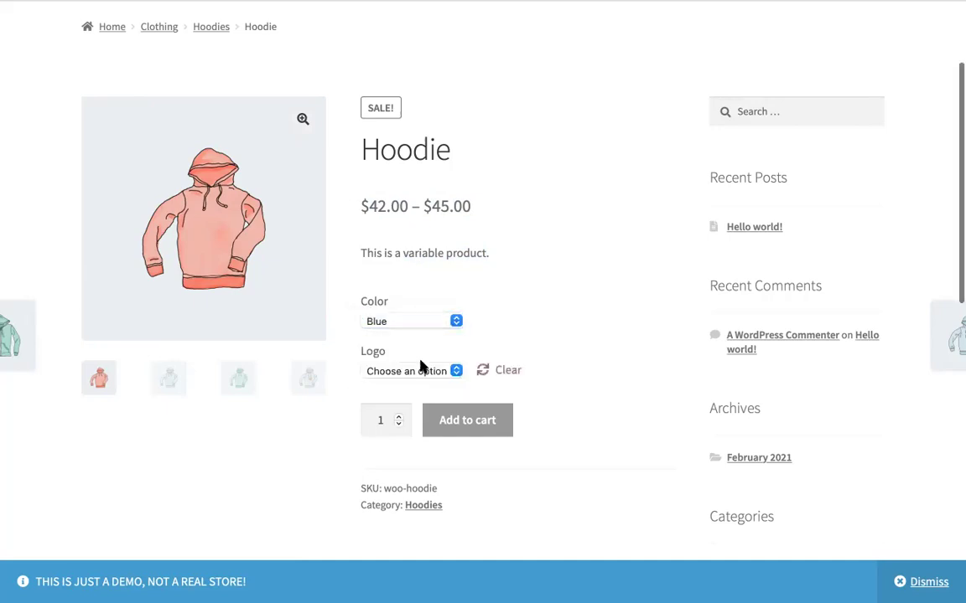
click(436, 372)
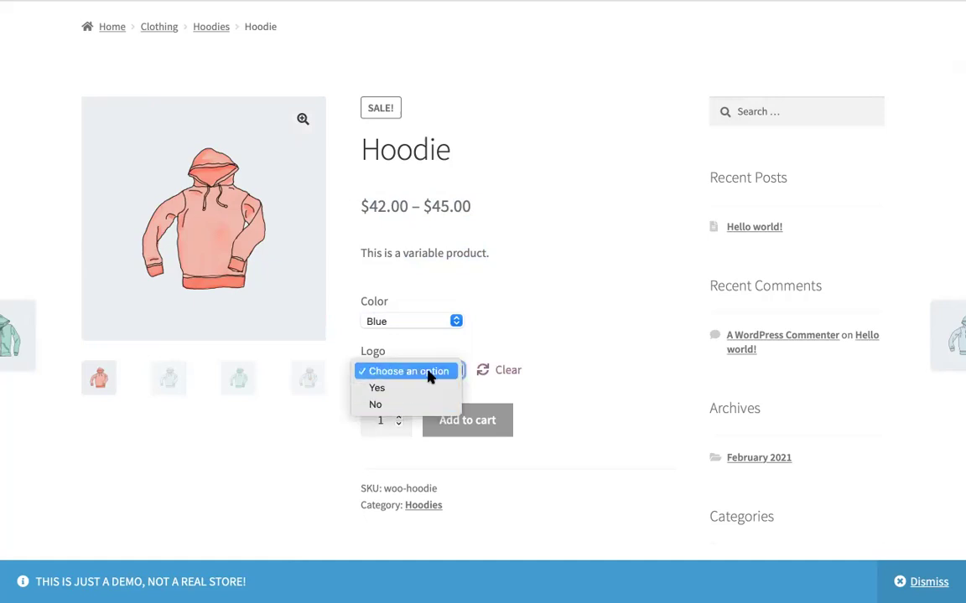
click(421, 390)
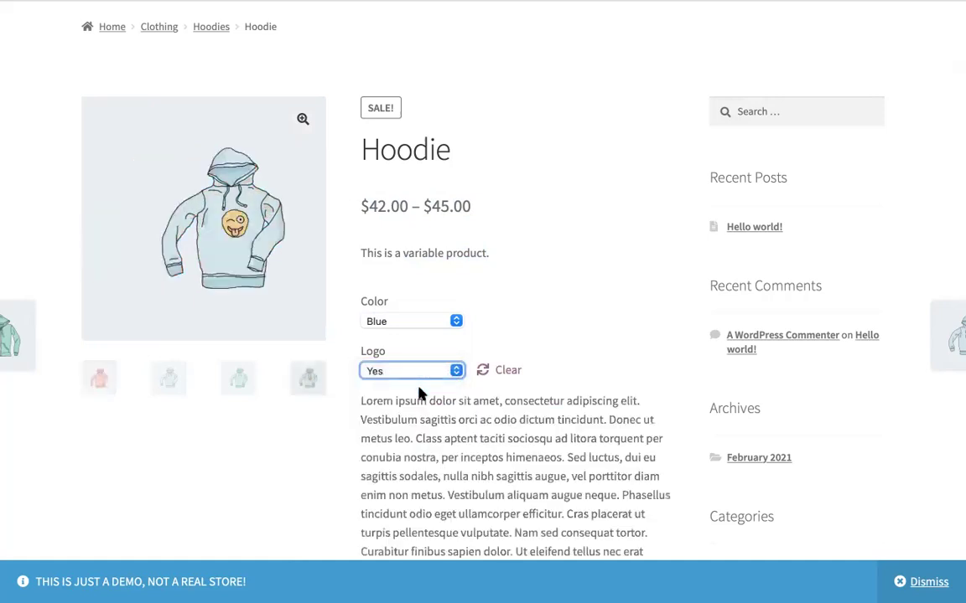
scroll(411, 405, up, 2)
scroll(413, 408, down, 3)
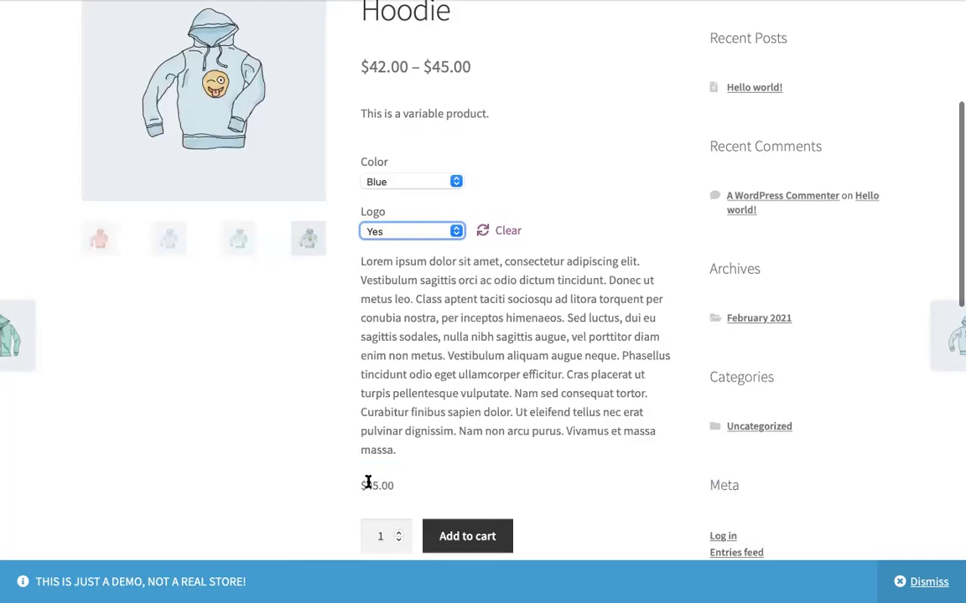
scroll(413, 318, up, 2)
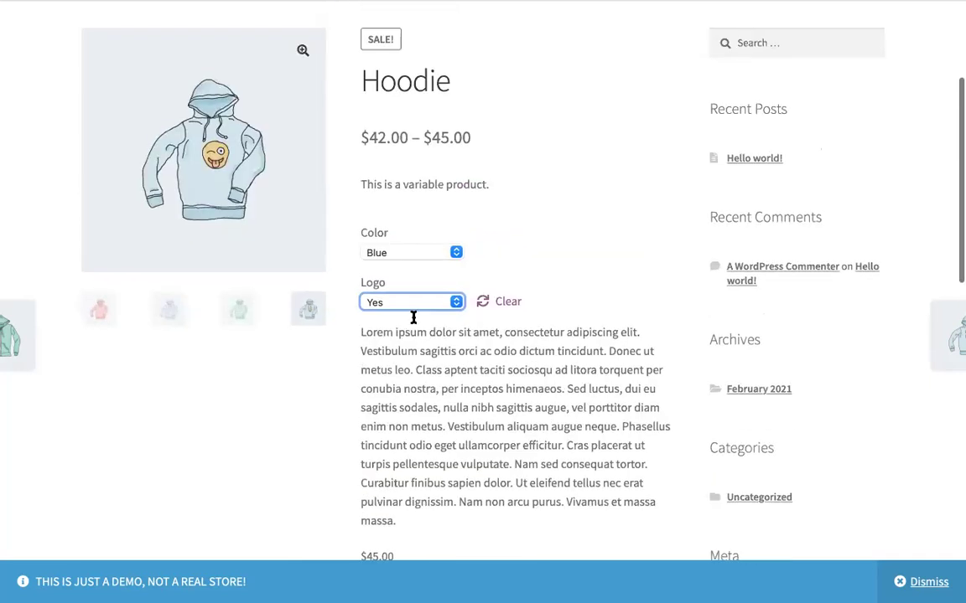
click(421, 304)
click(420, 319)
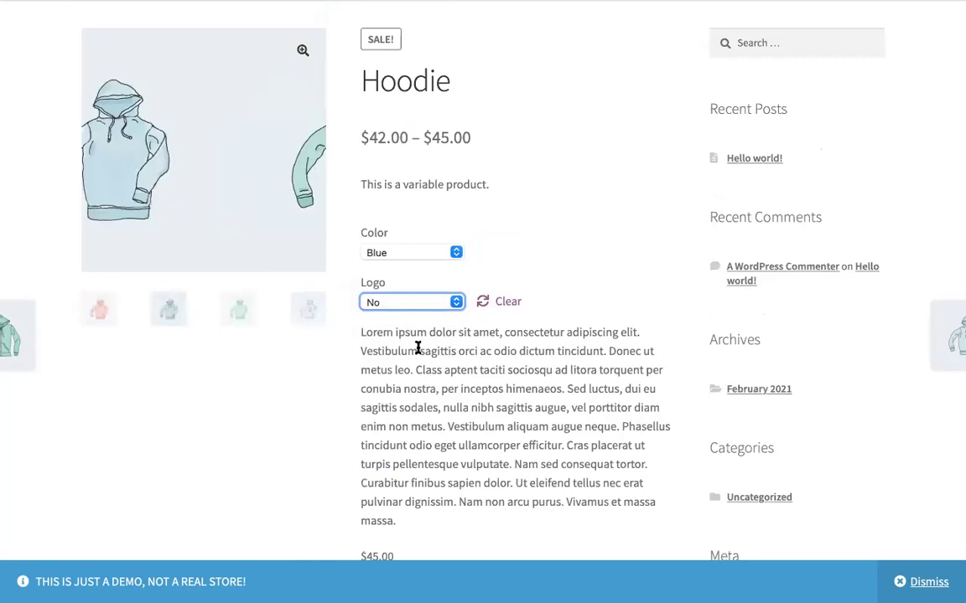
Step: Set the hoodie colour to Red after trying Green, then scroll to SKU woo-hoodie-red
scroll(413, 392, up, 3)
scroll(413, 391, down, 6)
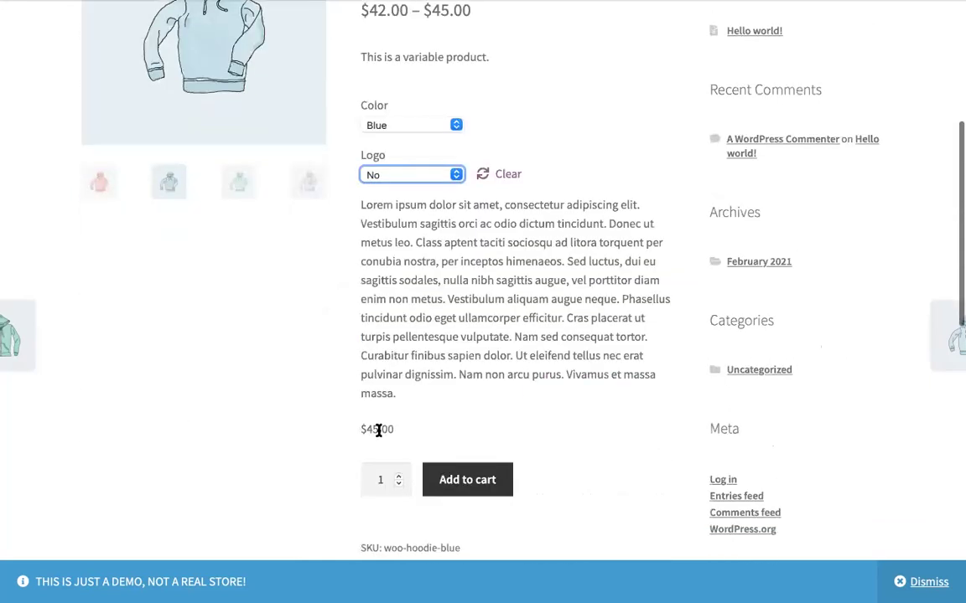
scroll(394, 431, up, 4)
click(445, 223)
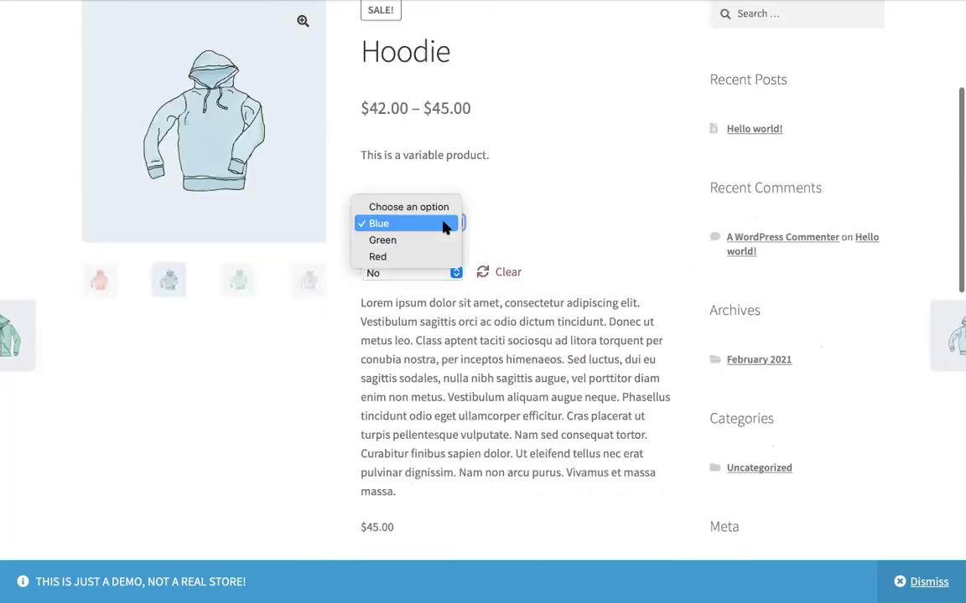
click(439, 241)
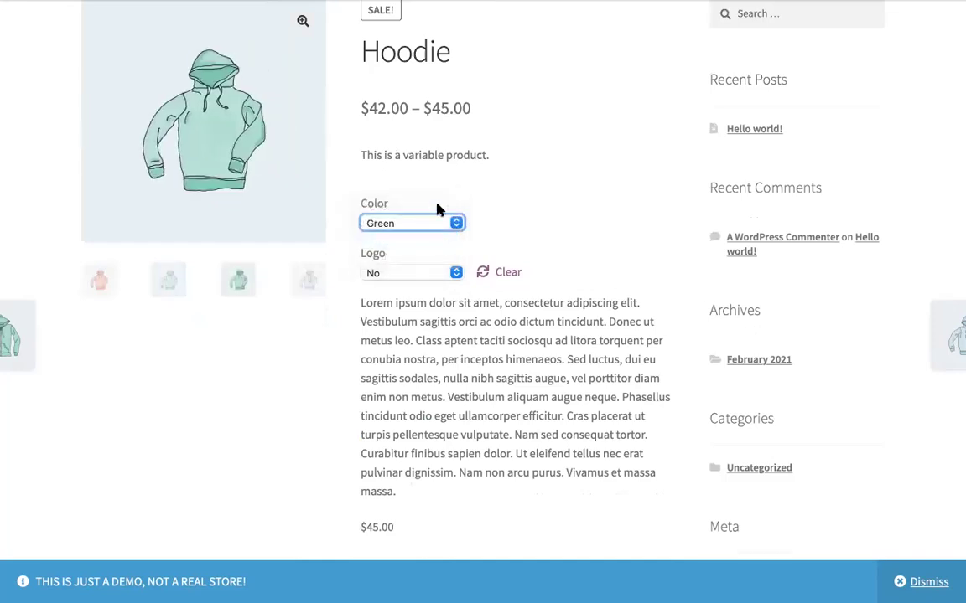
click(437, 219)
click(431, 239)
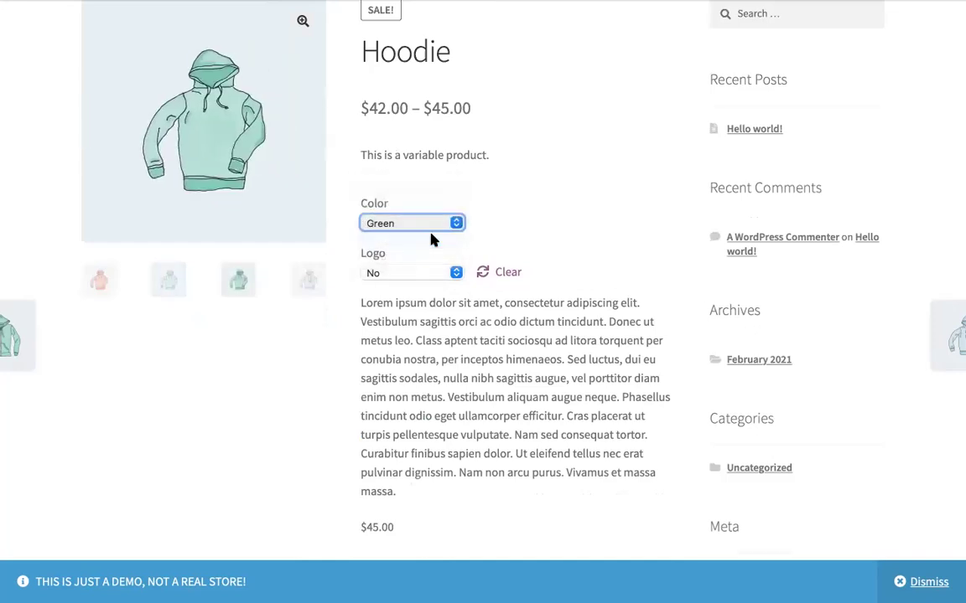
scroll(424, 429, down, 1)
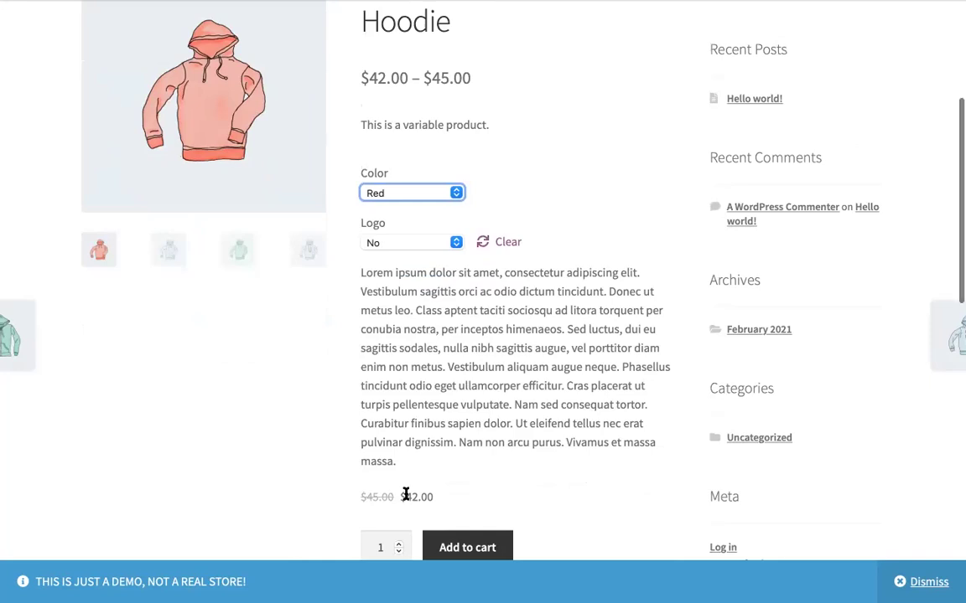
scroll(406, 496, up, 1)
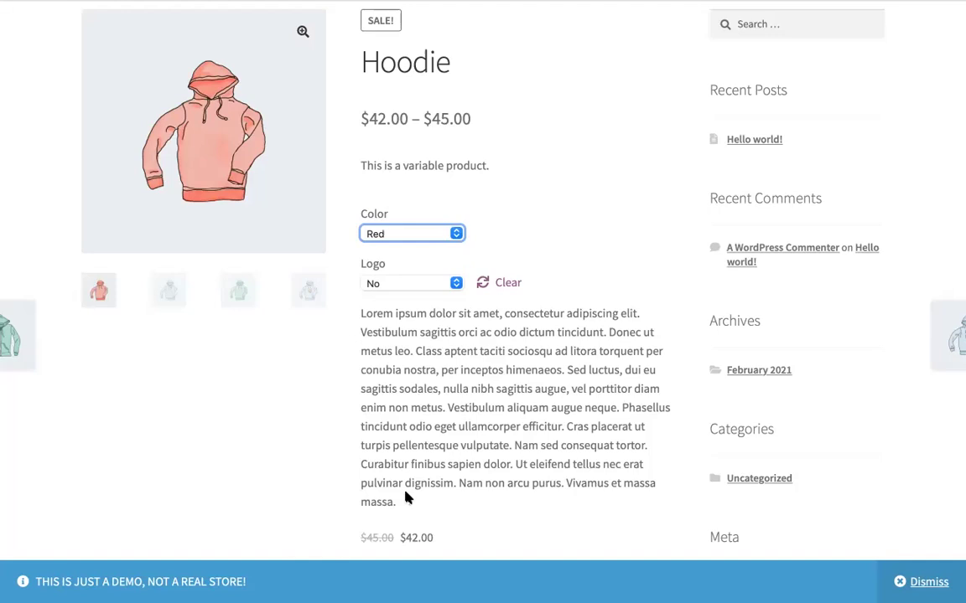
scroll(407, 498, up, 1)
scroll(407, 497, down, 2)
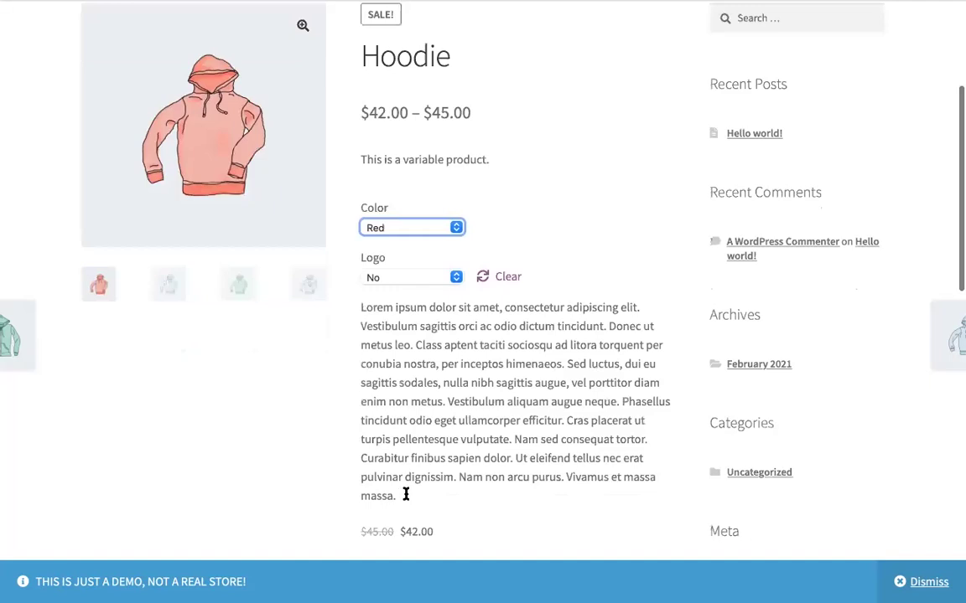
scroll(405, 498, down, 5)
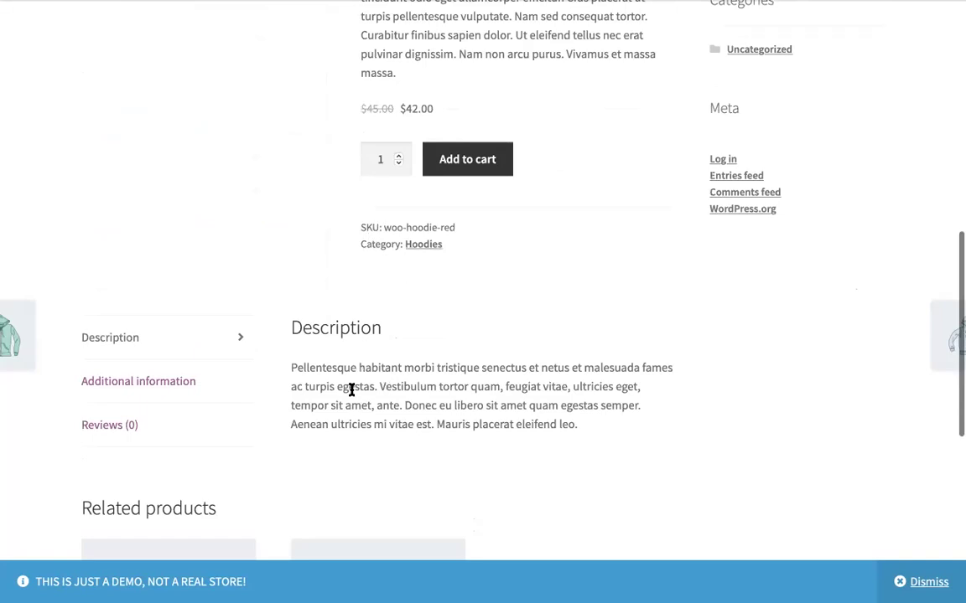
Step: Show Additional information and highlight the Color values Blue, Green, Red and the Logo attribute
click(166, 384)
scroll(328, 377, up, 1)
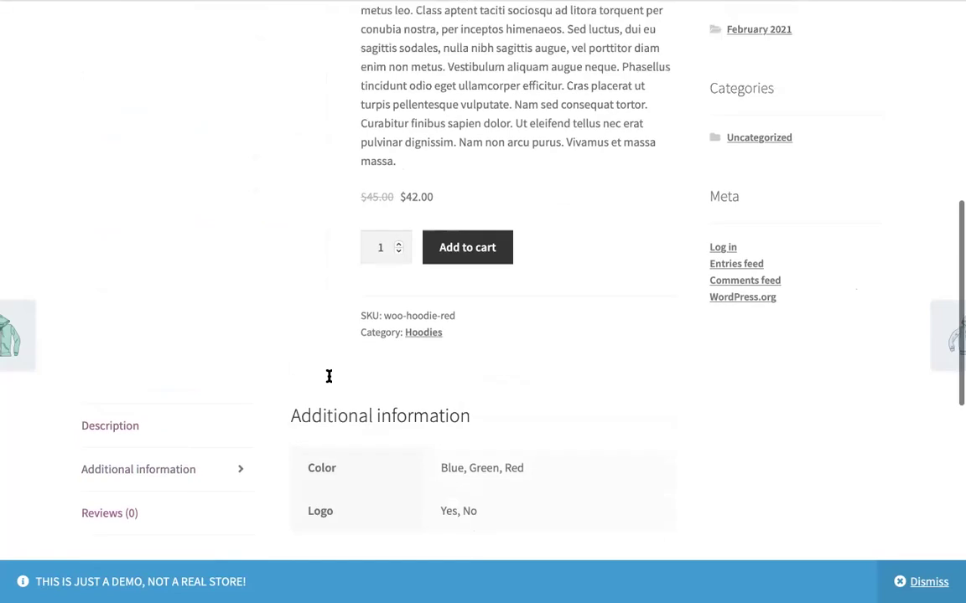
scroll(329, 377, down, 3)
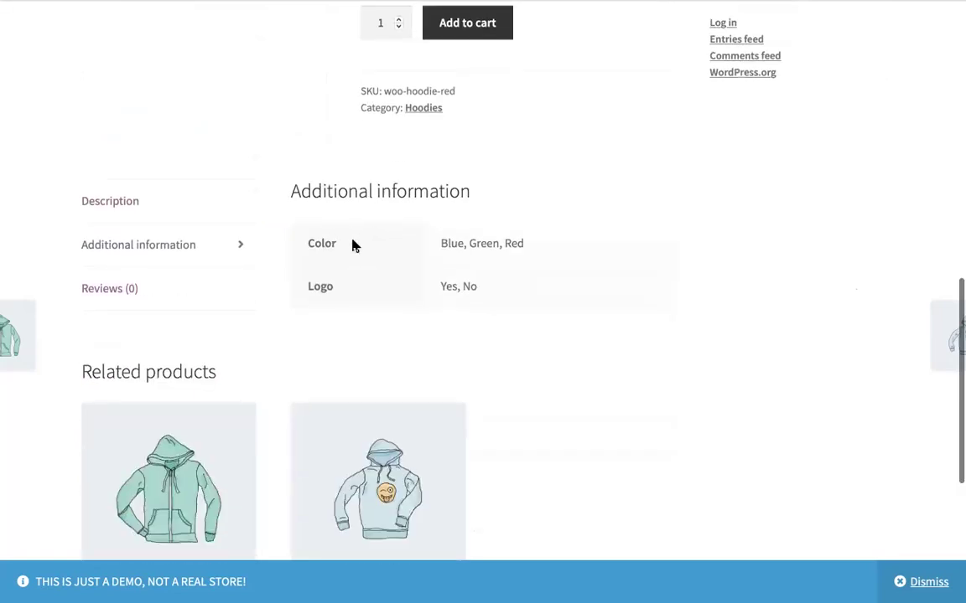
double_click(329, 242)
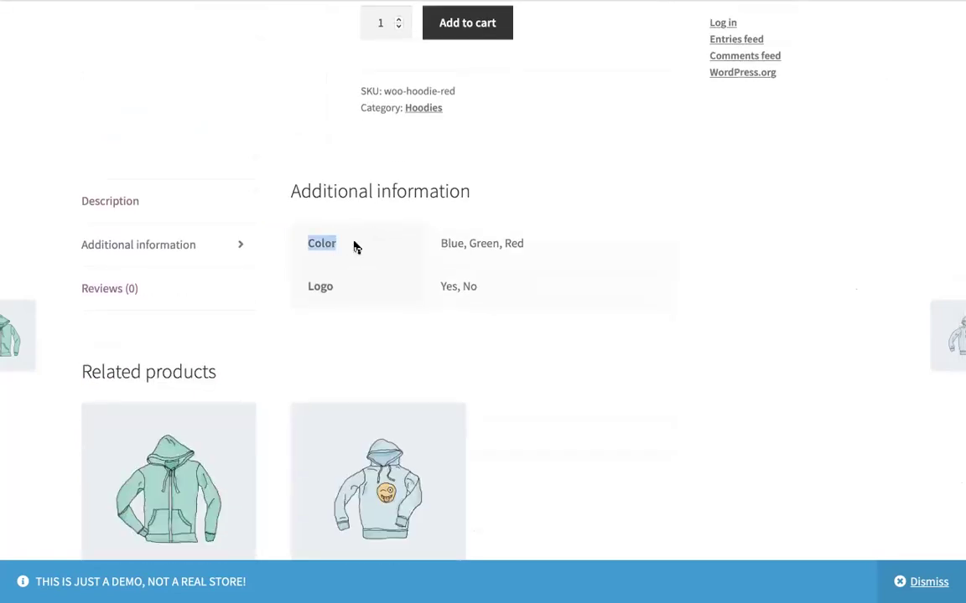
double_click(459, 240)
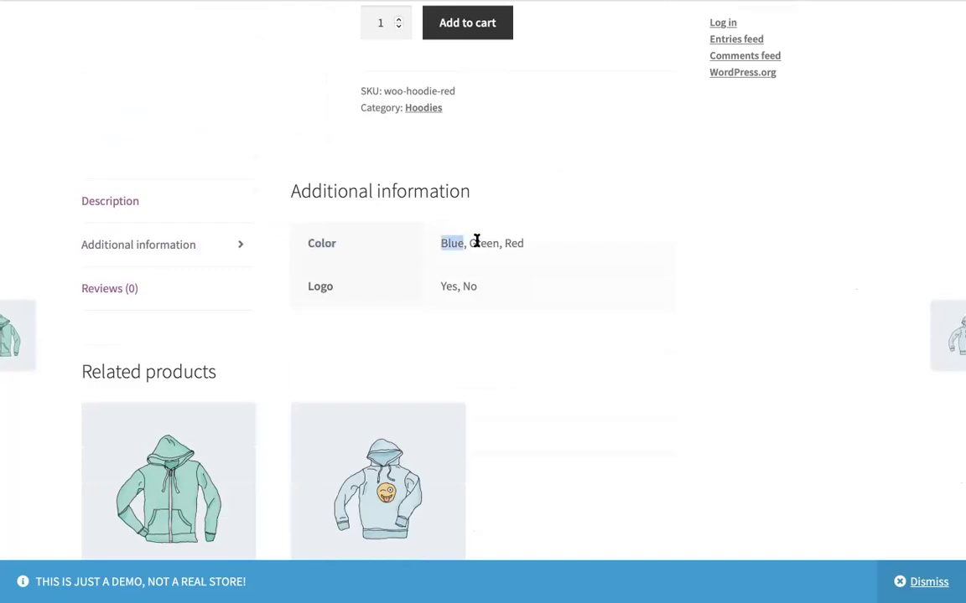
double_click(490, 243)
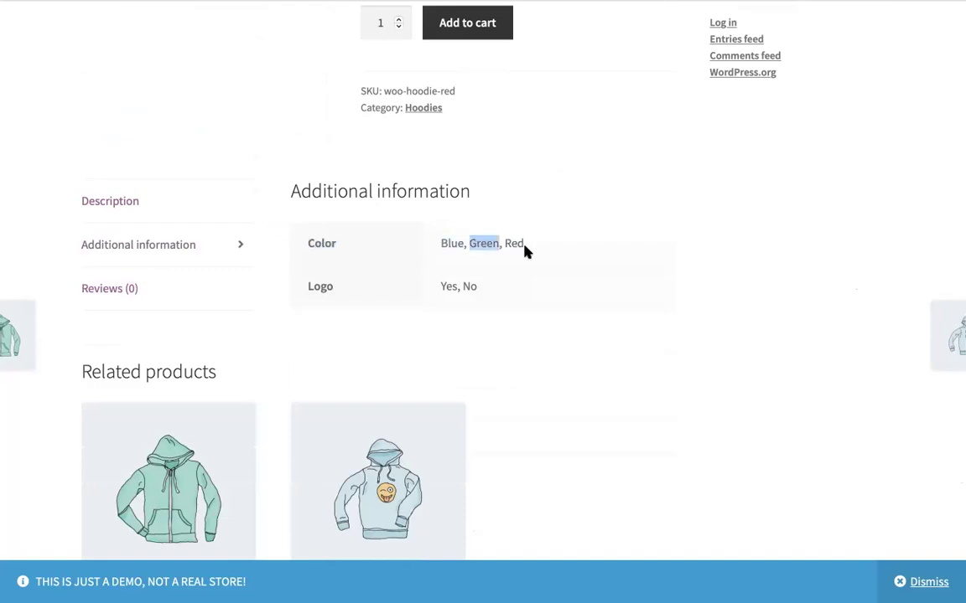
double_click(514, 243)
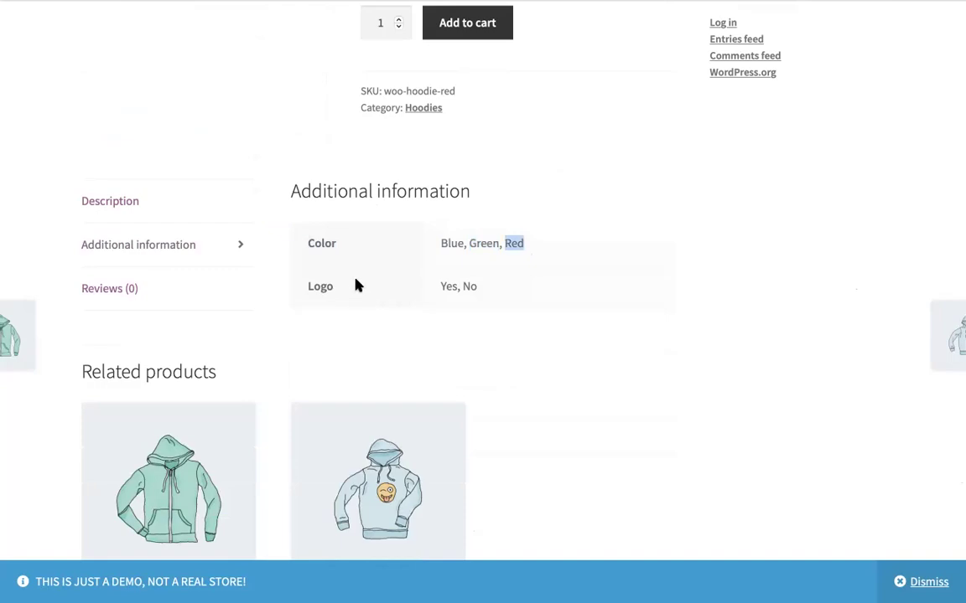
triple_click(369, 286)
click(521, 275)
Step: Scroll back through the Hoodie page with the Red, no-logo variation at $42.00
scroll(521, 277, down, 4)
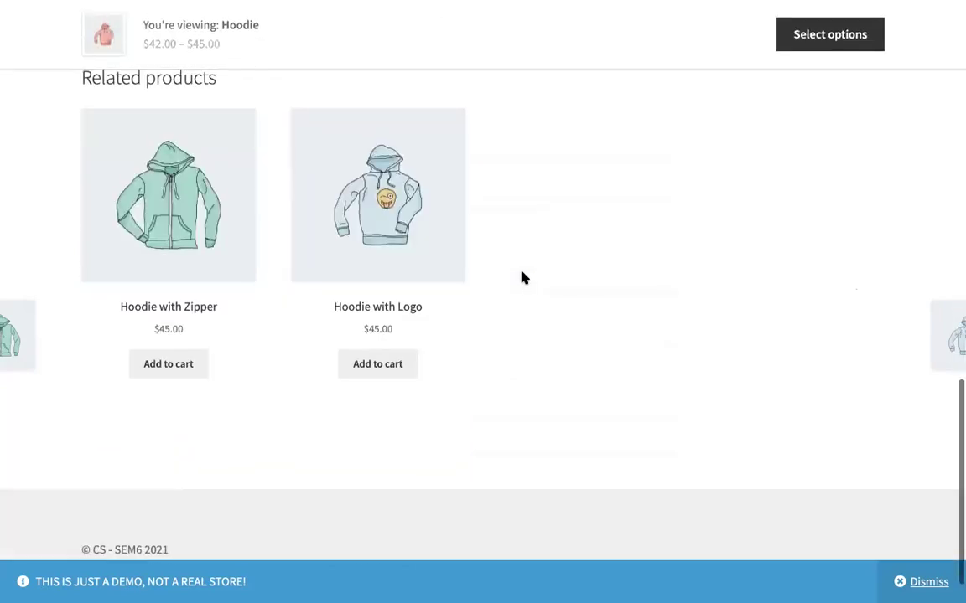
scroll(521, 278, up, 15)
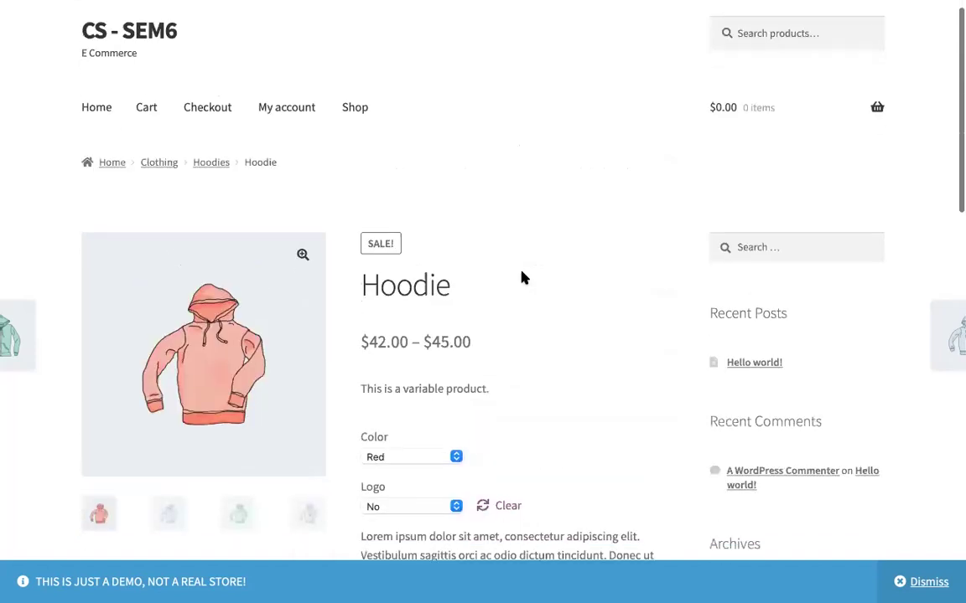
scroll(522, 277, down, 4)
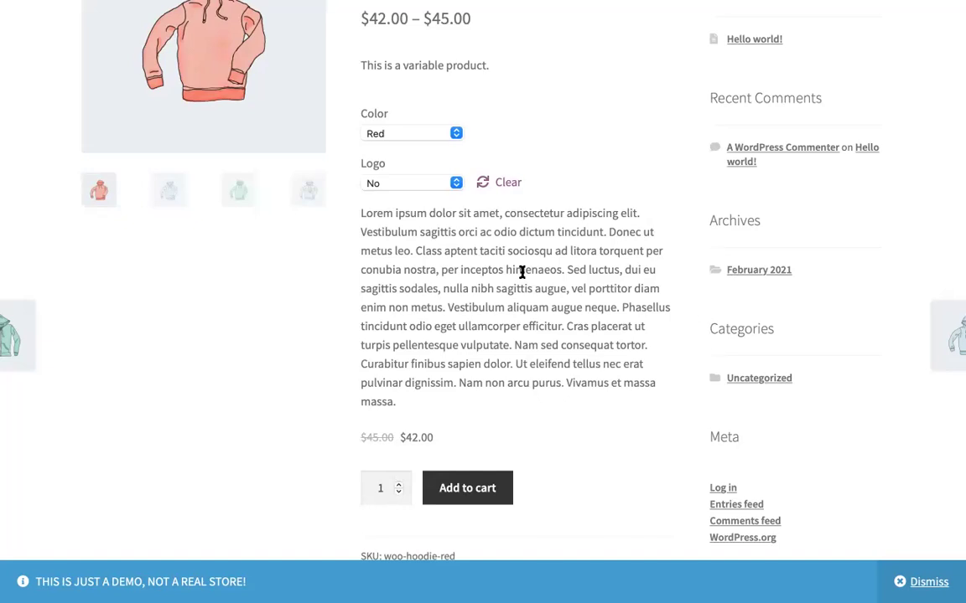
scroll(521, 274, up, 2)
scroll(521, 274, down, 5)
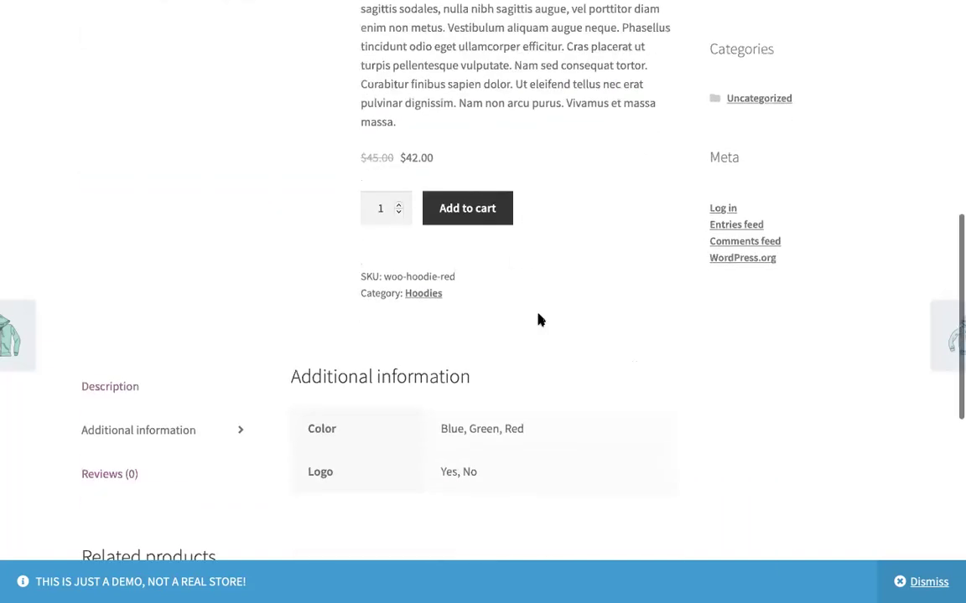
scroll(539, 320, down, 5)
scroll(539, 319, up, 7)
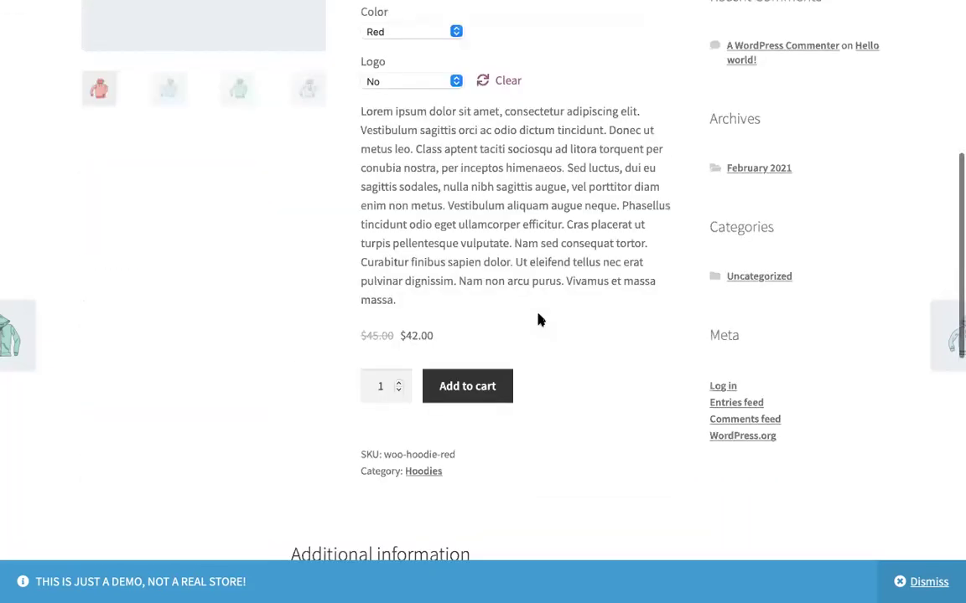
scroll(539, 320, down, 4)
scroll(539, 319, up, 1)
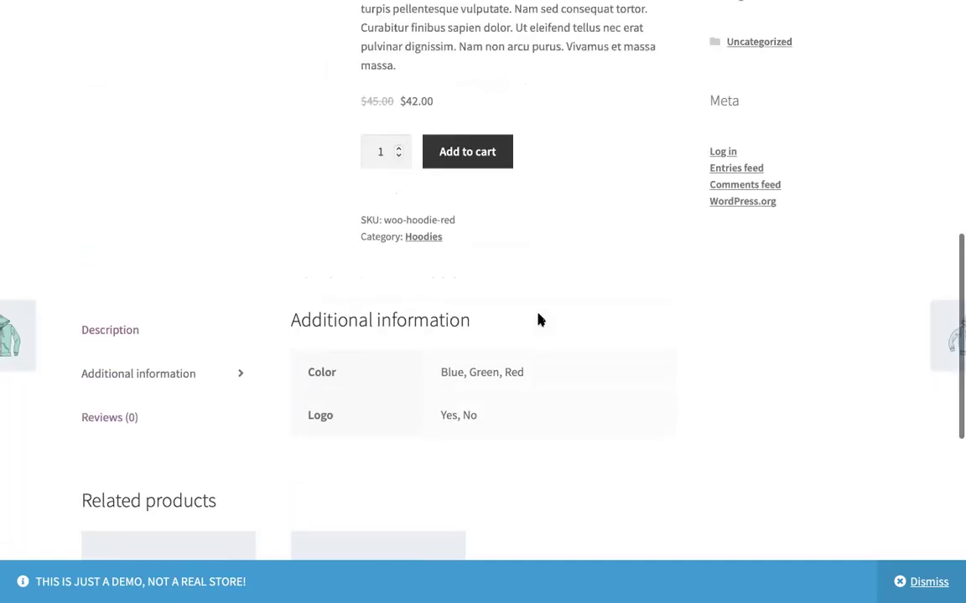
scroll(539, 320, up, 6)
scroll(539, 319, down, 2)
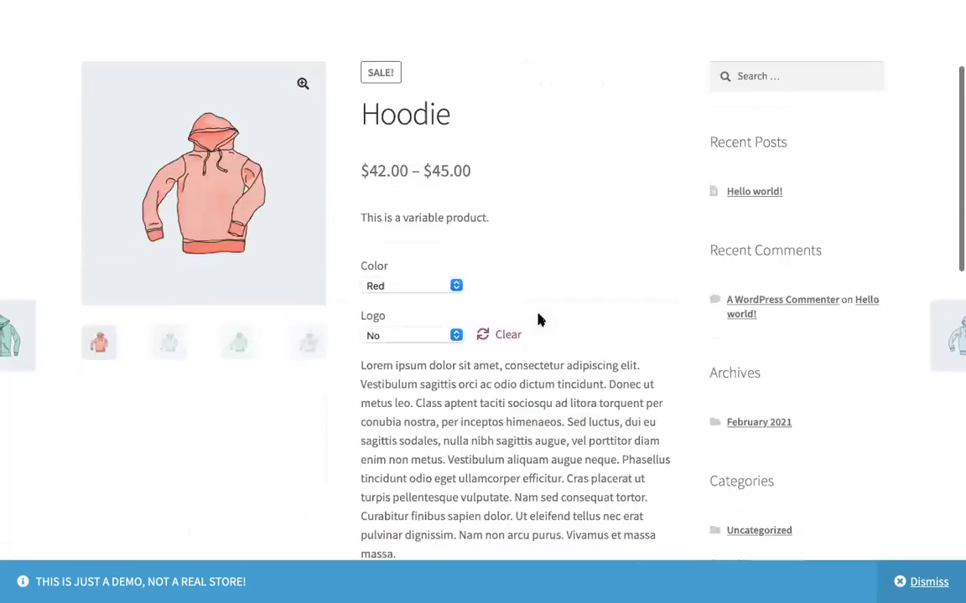
scroll(539, 320, down, 3)
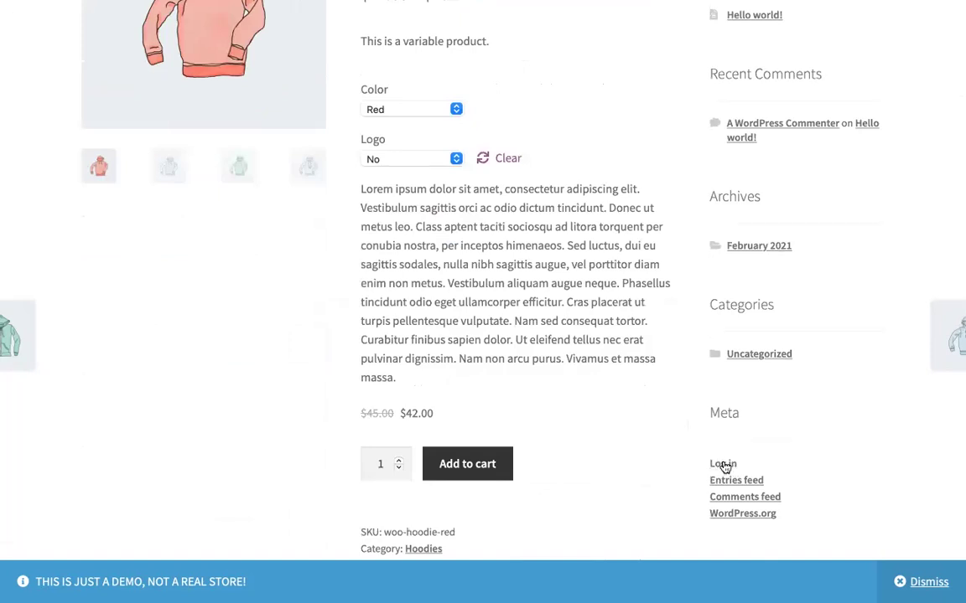
Step: Log in to the site with the admin username and password, declining Safari's offer to save the password
click(724, 465)
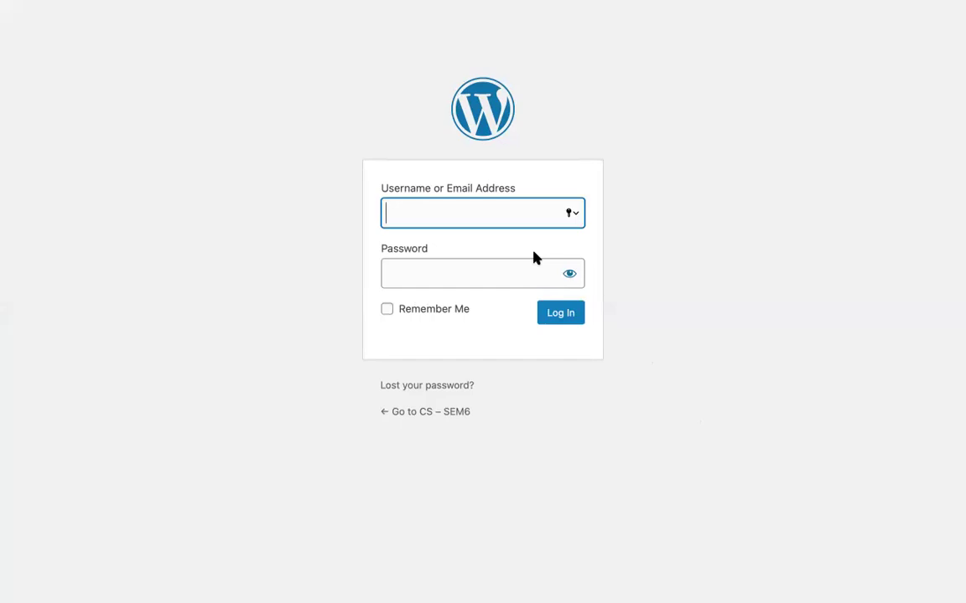
text(cs-sem6)
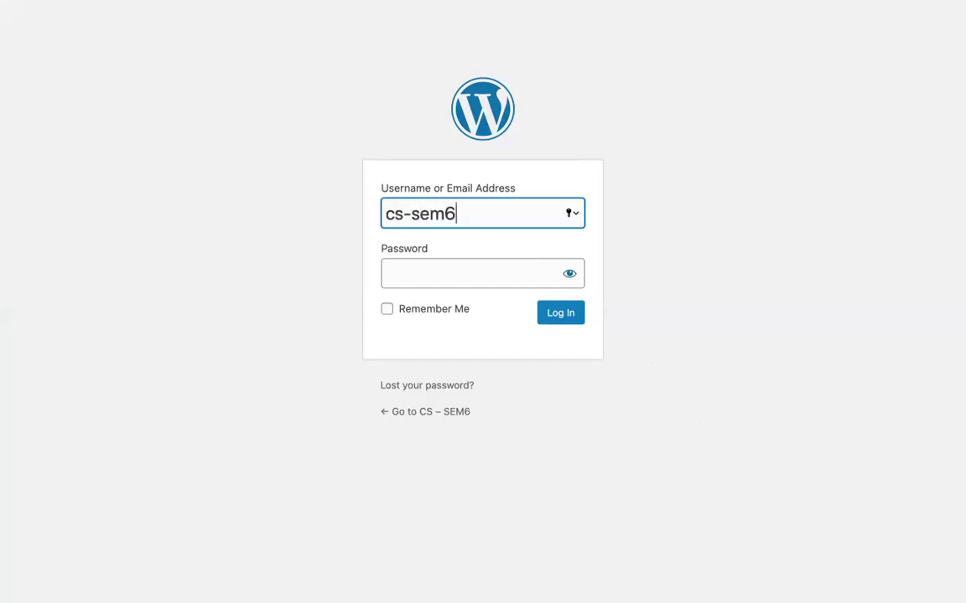
key(Tab)
text(******)
text(6)
click(569, 274)
click(569, 274)
click(528, 265)
text(*****)
key(Return)
key(Escape)
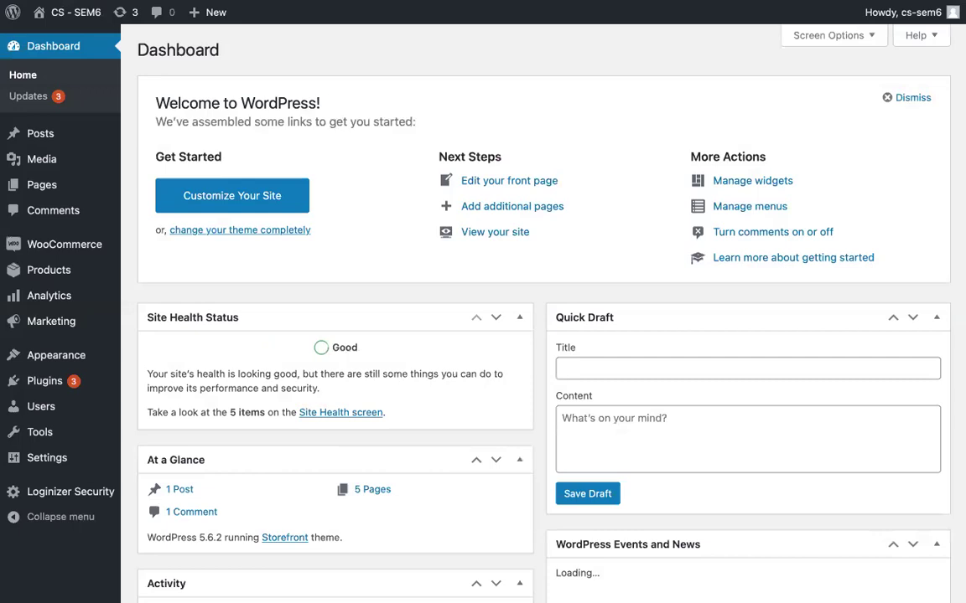
Step: Scroll the Dashboard and bring up the Products submenu in the left sidebar
scroll(496, 302, down, 5)
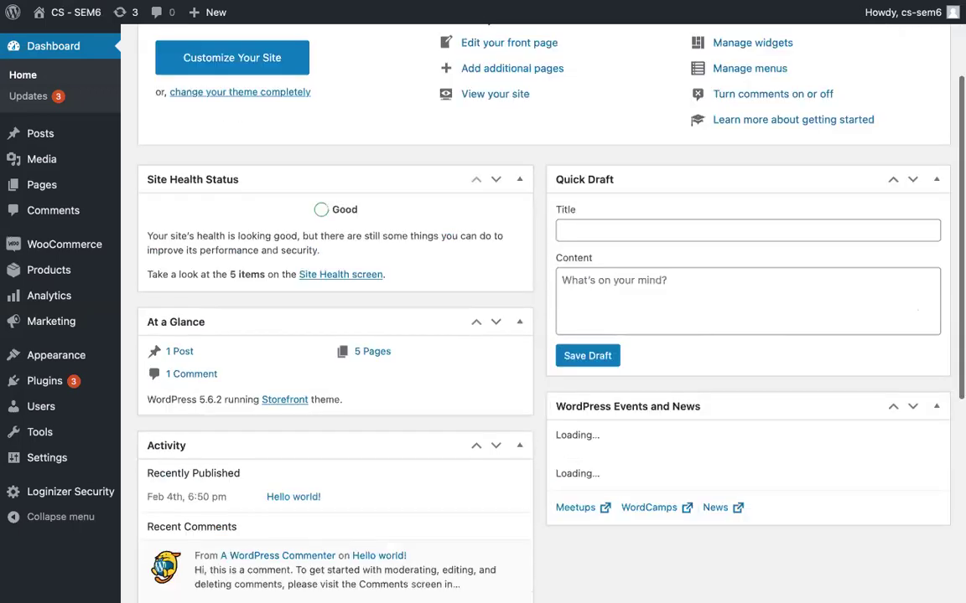
scroll(497, 302, up, 5)
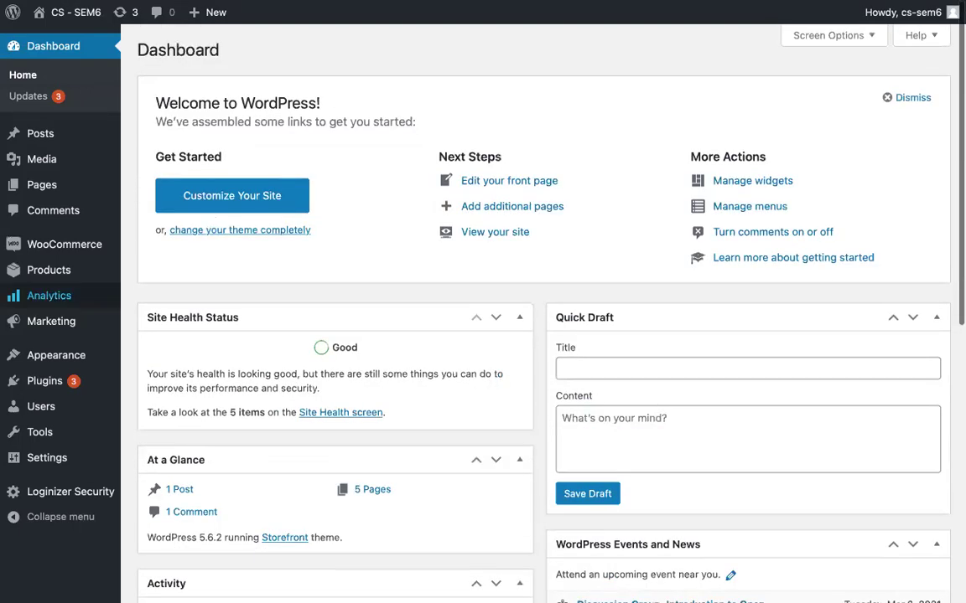
mouse_move(49, 270)
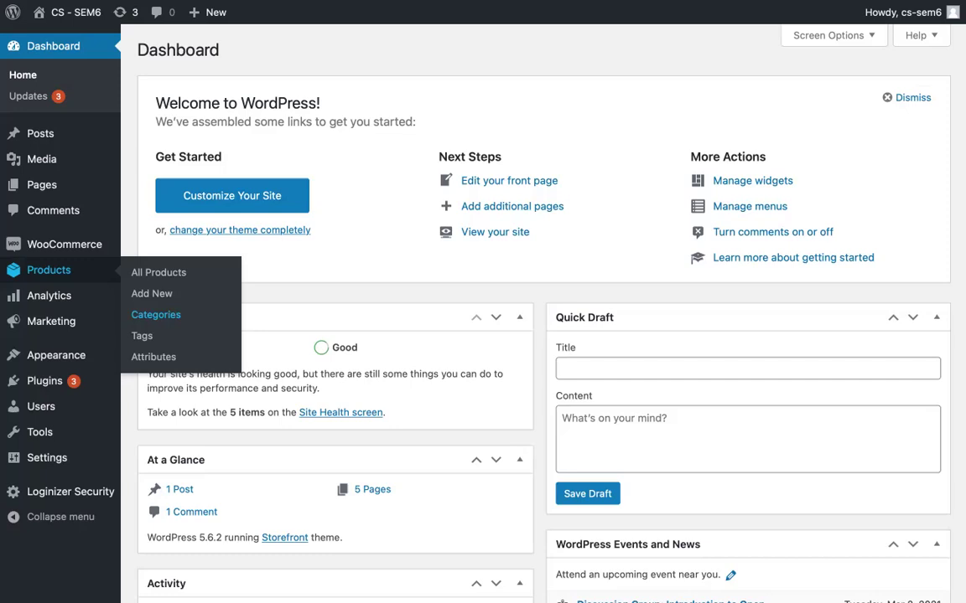
scroll(155, 314, down, 5)
Step: Start a new product category named Electronic with slug electronic
click(155, 315)
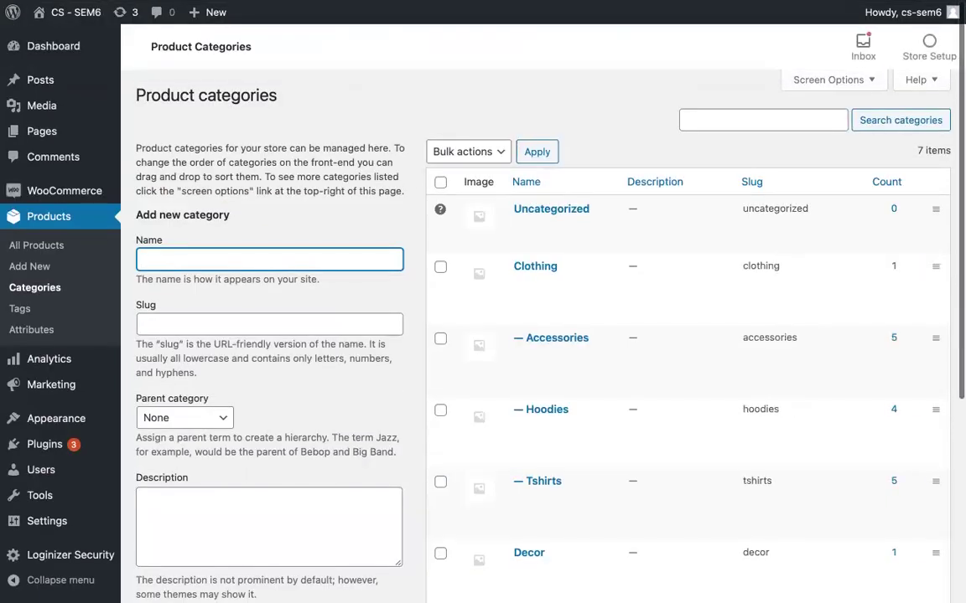
scroll(536, 335, down, 1)
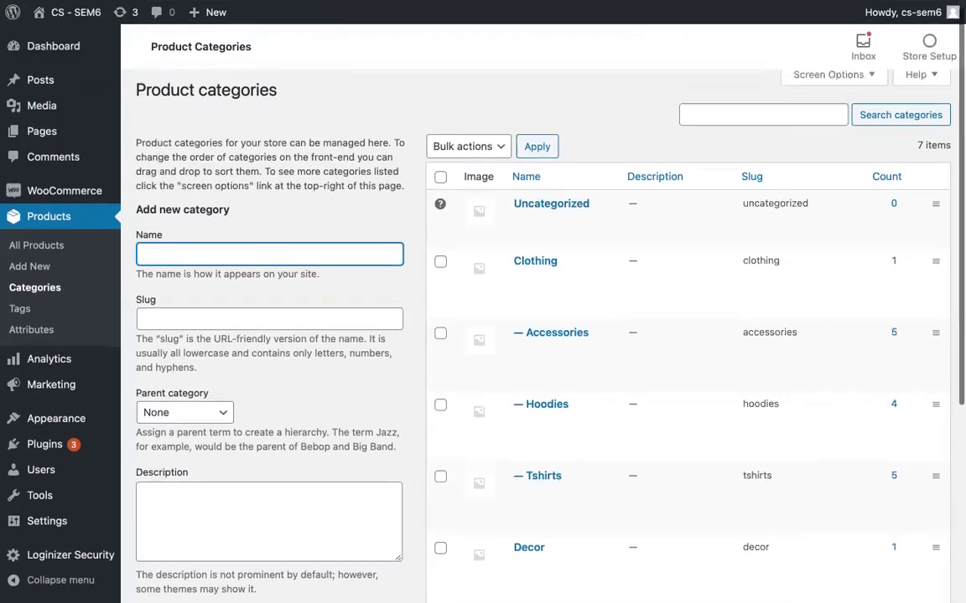
scroll(537, 335, down, 2)
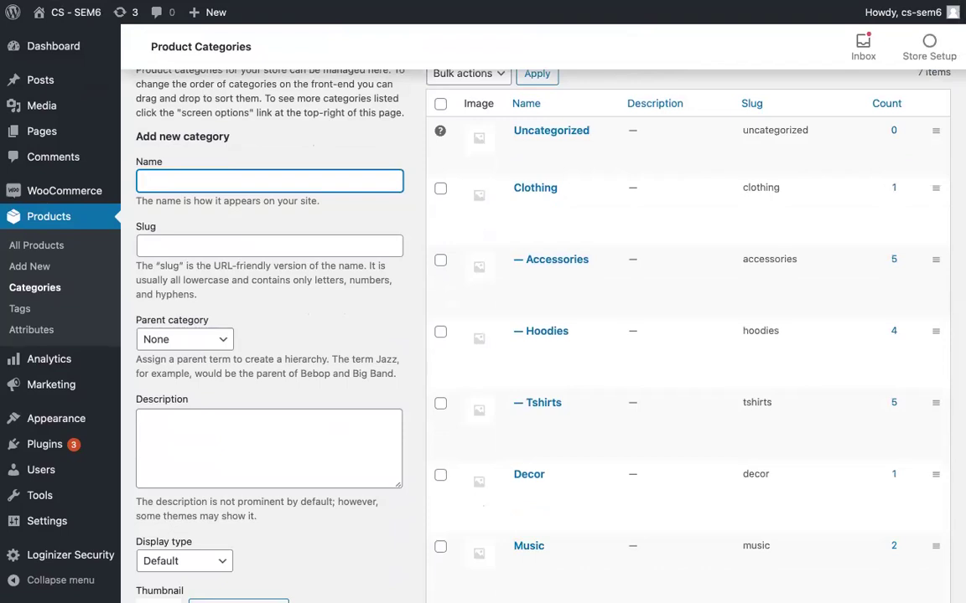
text(T)
key(BackSpace)
text(Electronic)
key(Tab)
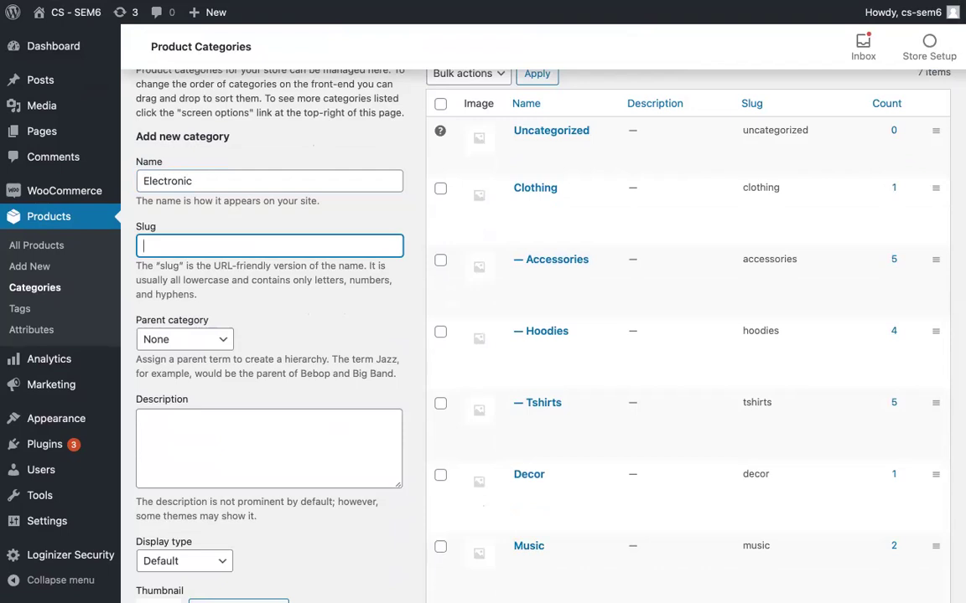
text(electronic)
Step: Leave the Electronic category's parent category set to None
scroll(277, 398, down, 2)
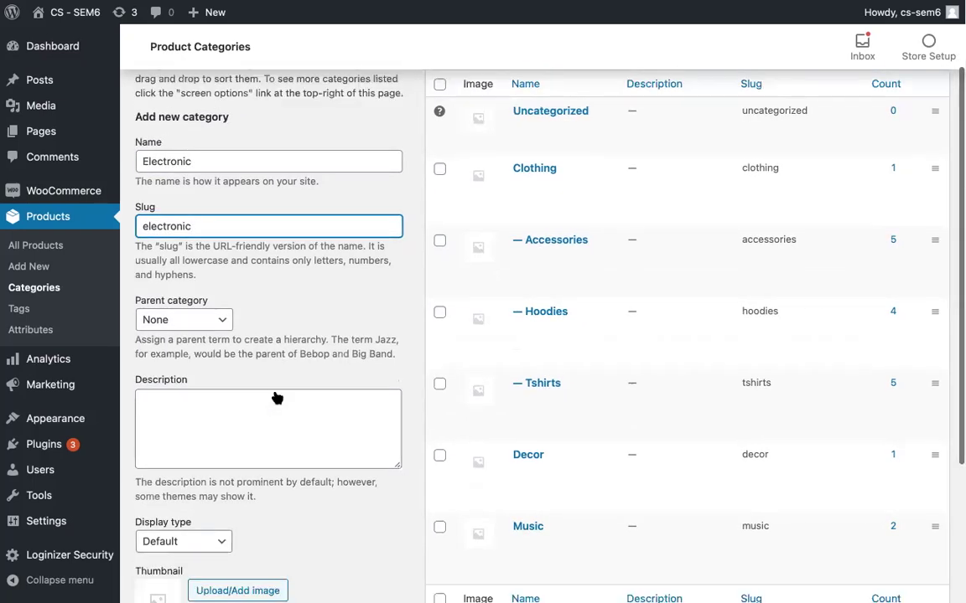
click(198, 315)
click(259, 295)
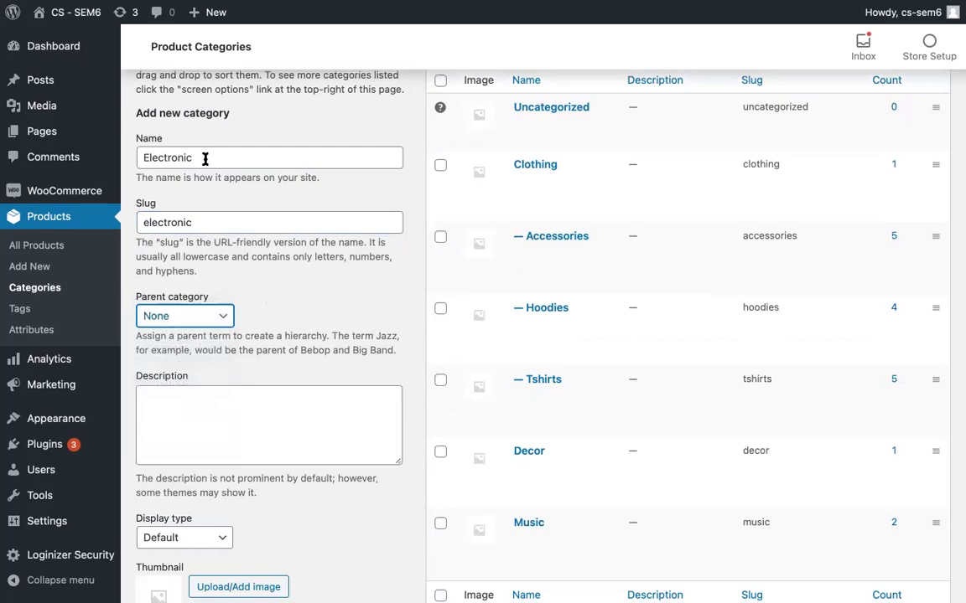
click(189, 316)
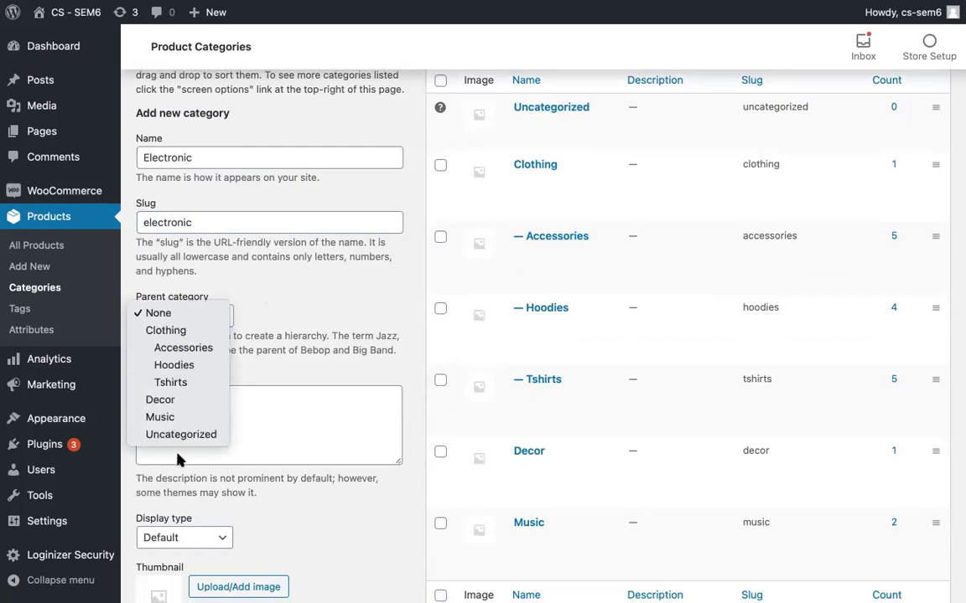
click(278, 302)
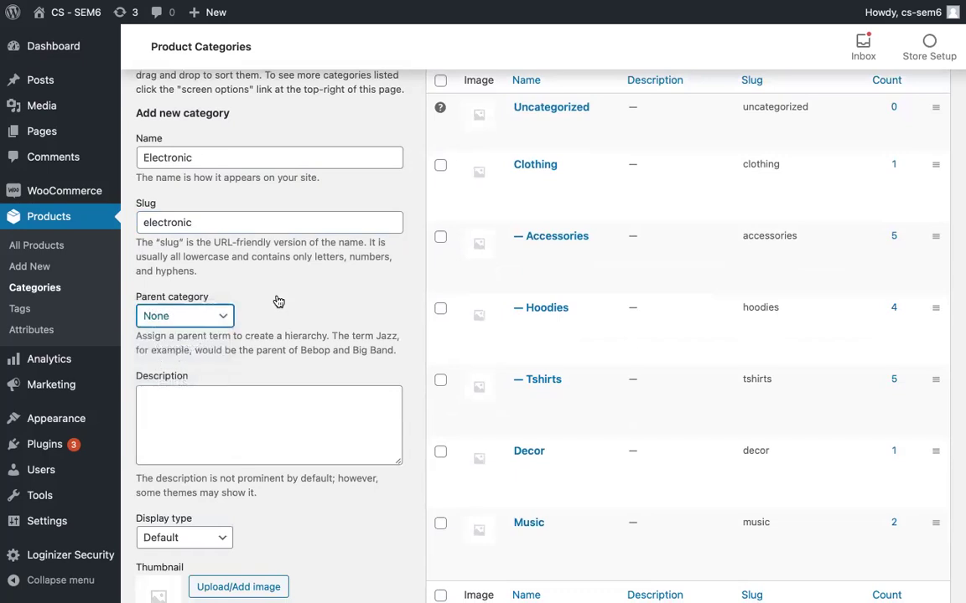
Step: Give the category the description 'This is the electronics category.'
scroll(241, 400, up, 1)
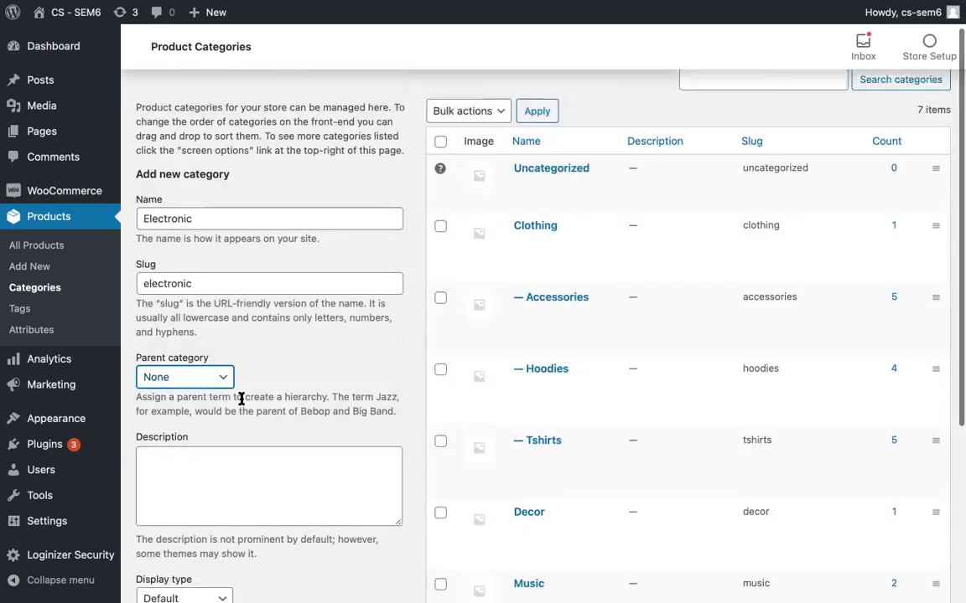
scroll(241, 400, down, 2)
click(219, 385)
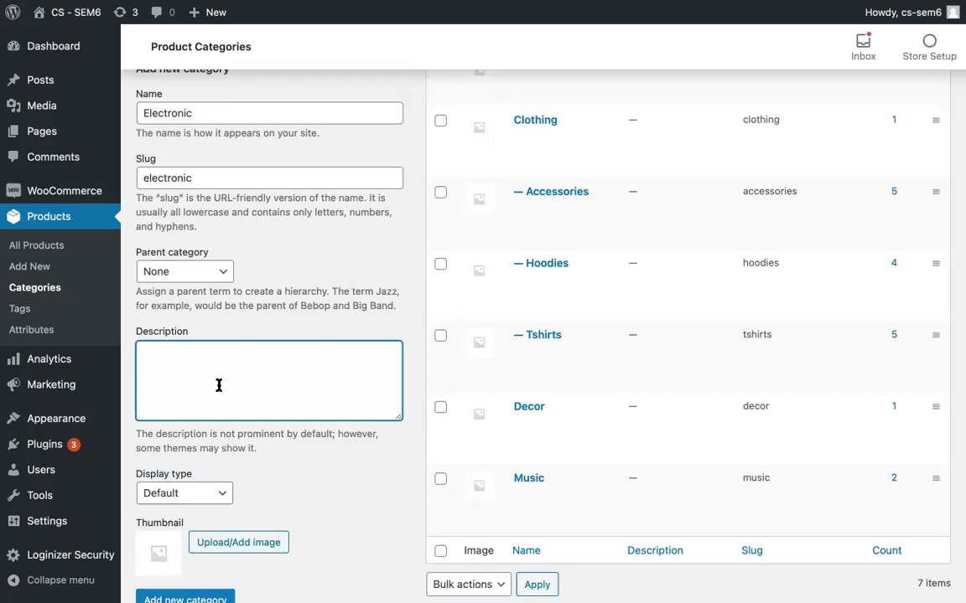
text(This is  the electronics category.)
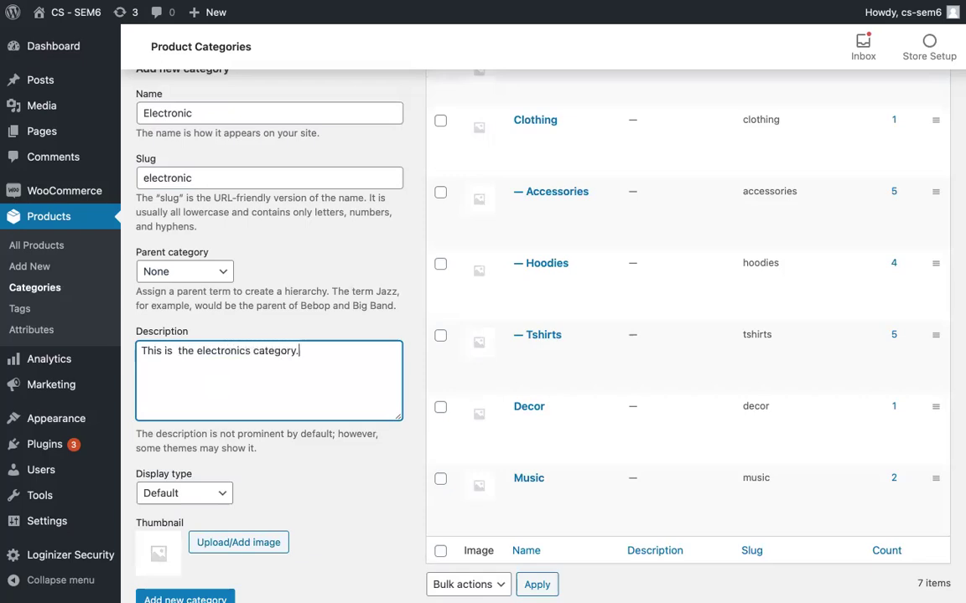
scroll(218, 495, up, 1)
scroll(218, 435, down, 5)
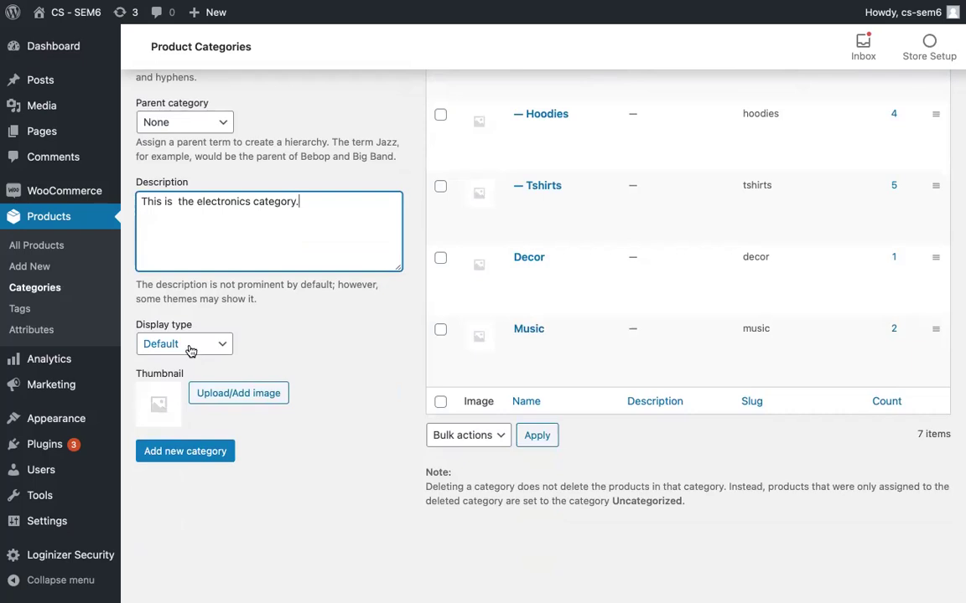
click(162, 340)
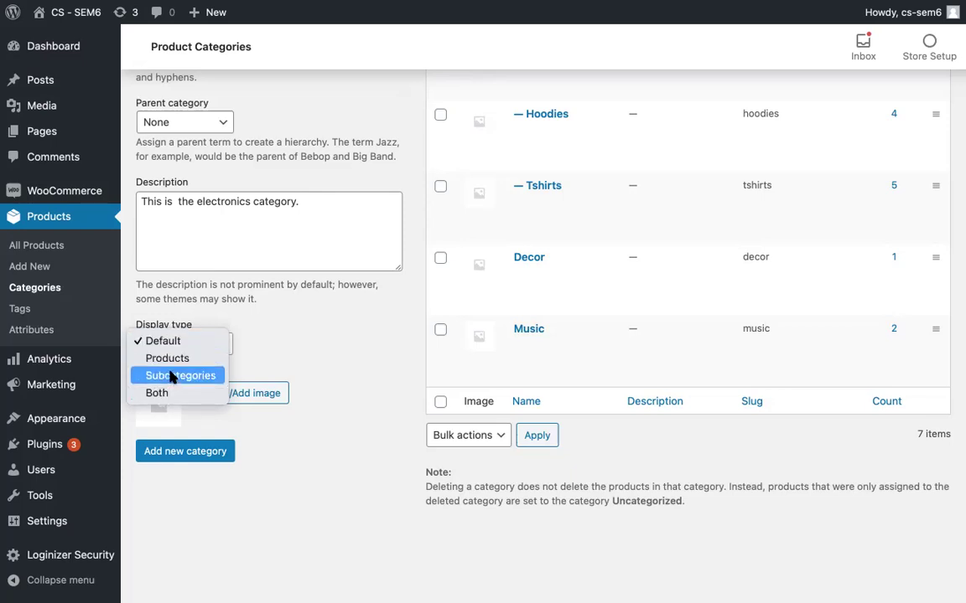
Step: Choose Both in the Electronic category's Display type dropdown, replacing Products
click(175, 360)
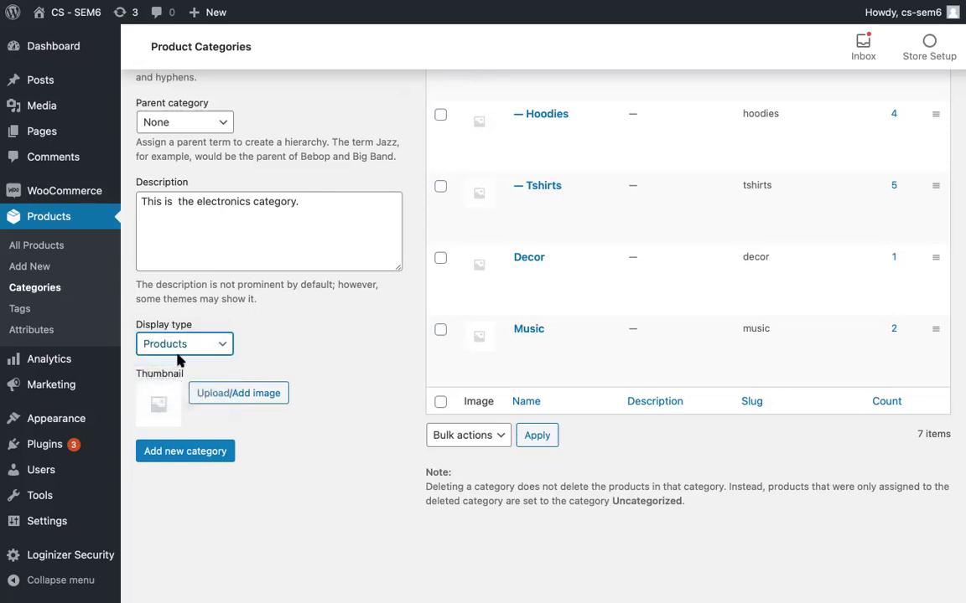
click(181, 350)
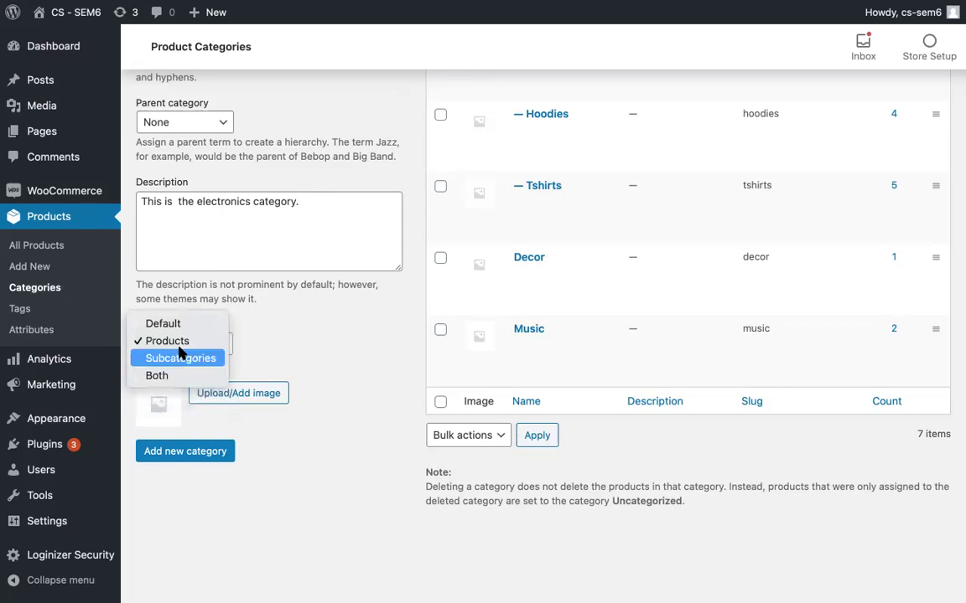
click(143, 376)
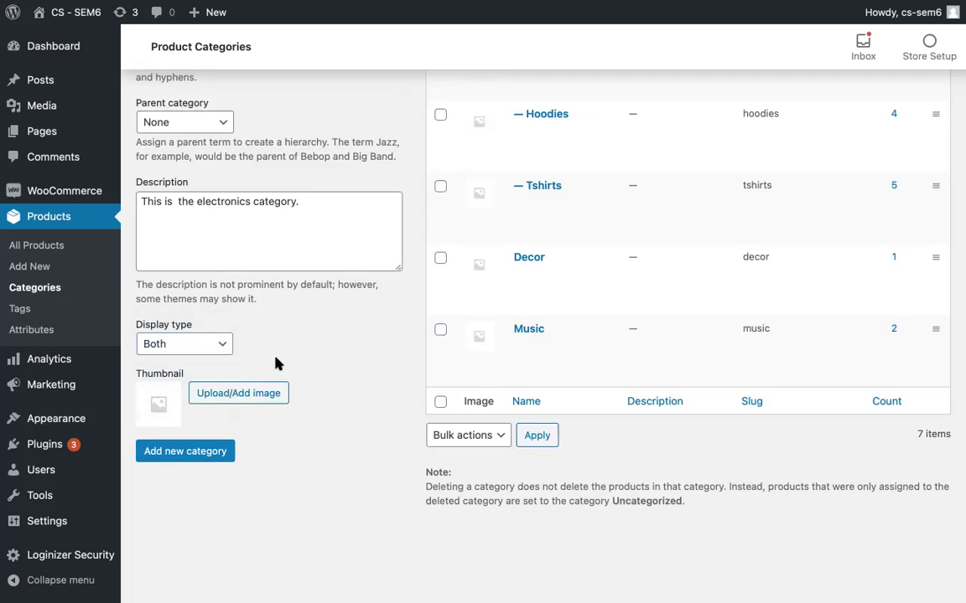
scroll(276, 362, down, 1)
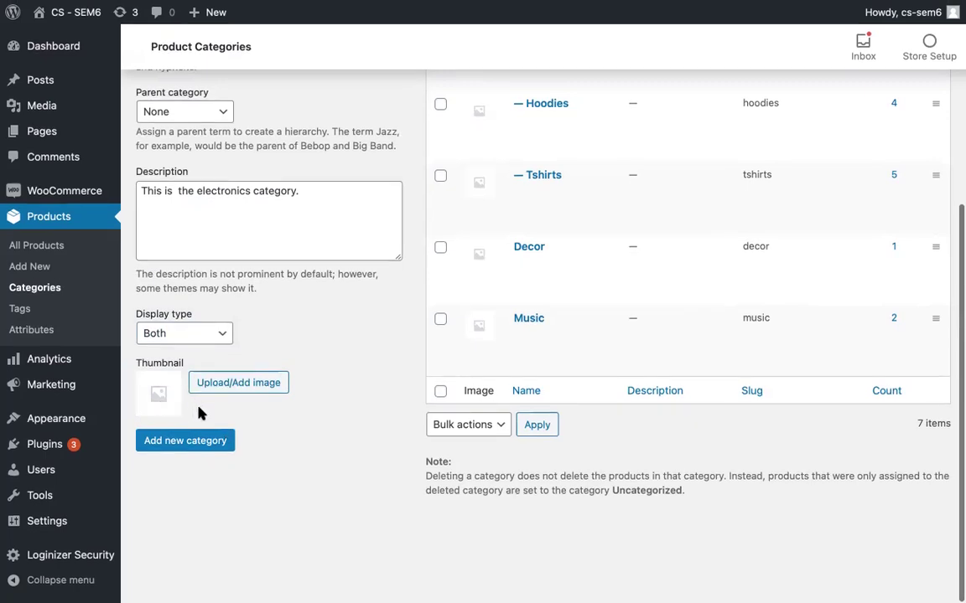
scroll(199, 411, up, 2)
scroll(199, 411, down, 2)
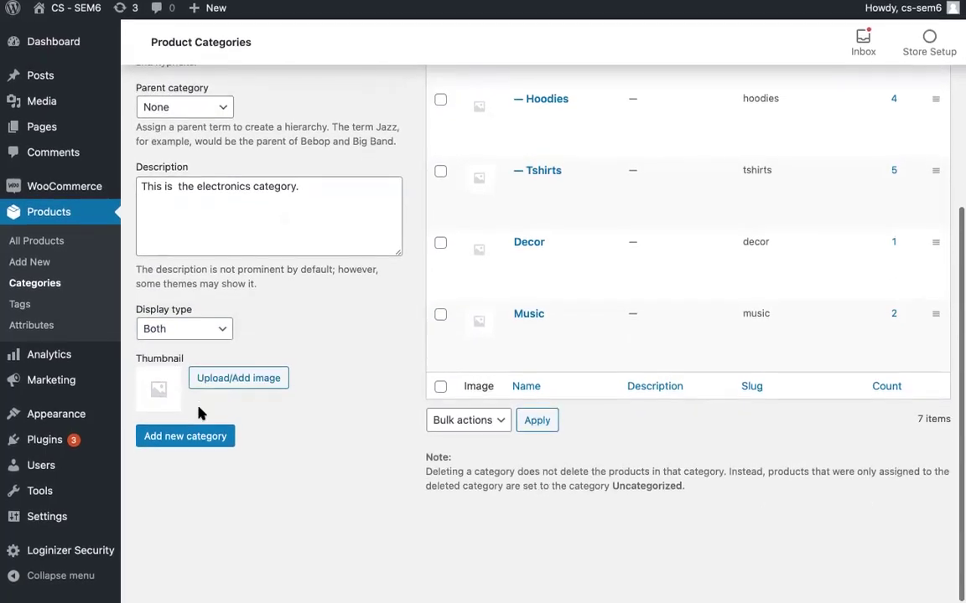
scroll(199, 410, up, 5)
scroll(201, 414, down, 5)
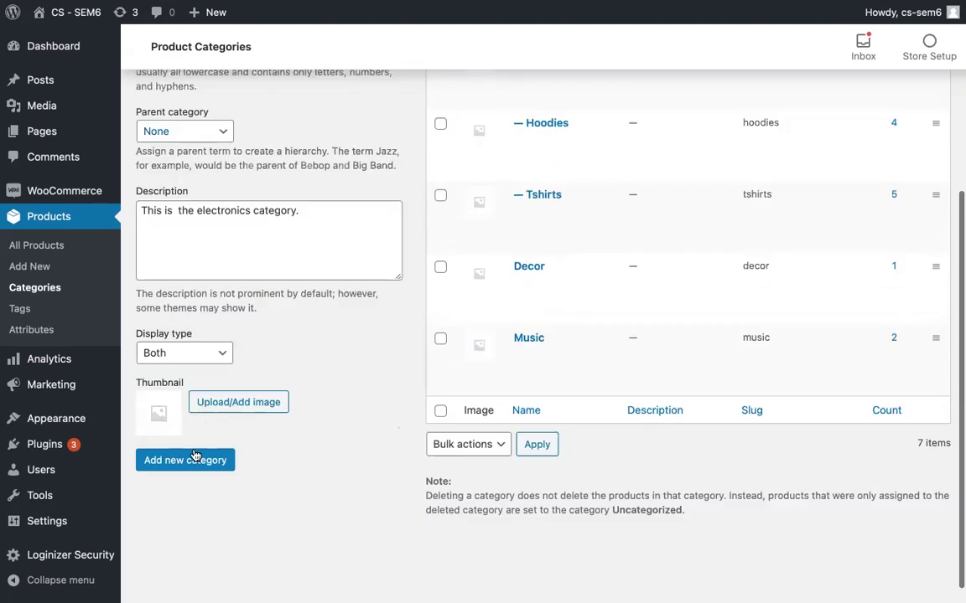
Step: Save the Electronic category and check its new row in the categories list
click(176, 446)
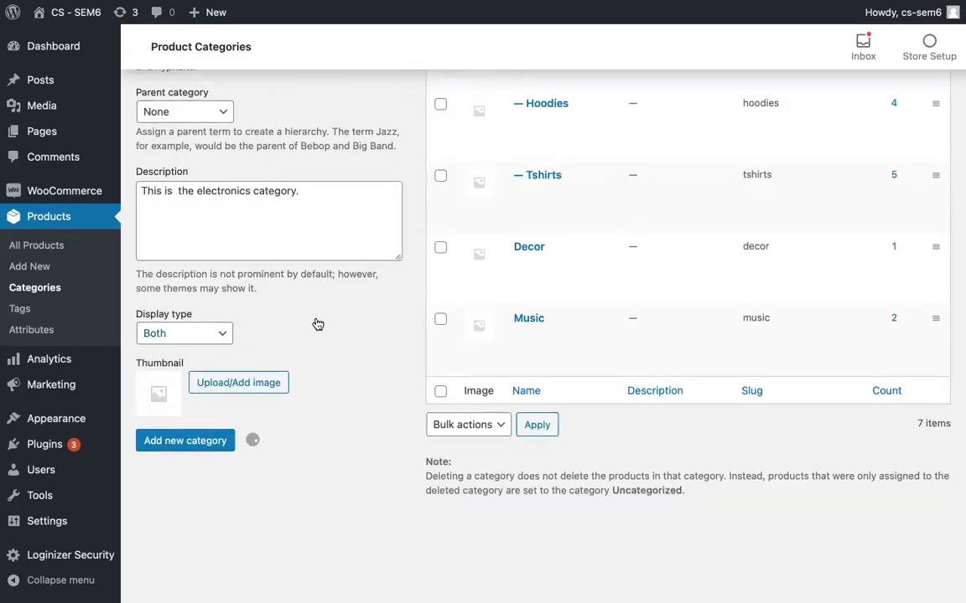
scroll(317, 324, down, 1)
scroll(318, 324, up, 5)
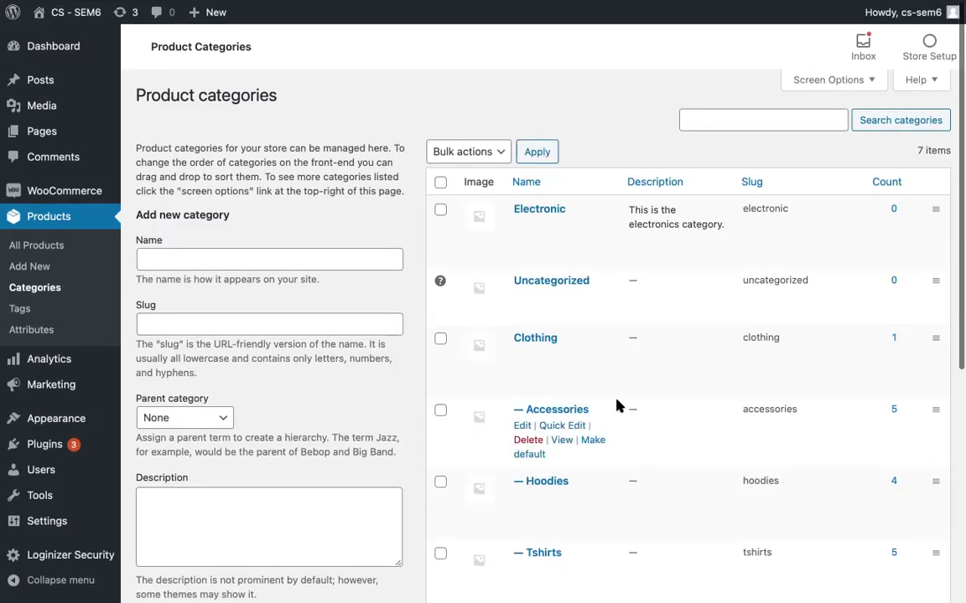
scroll(616, 404, down, 5)
scroll(617, 405, down, 5)
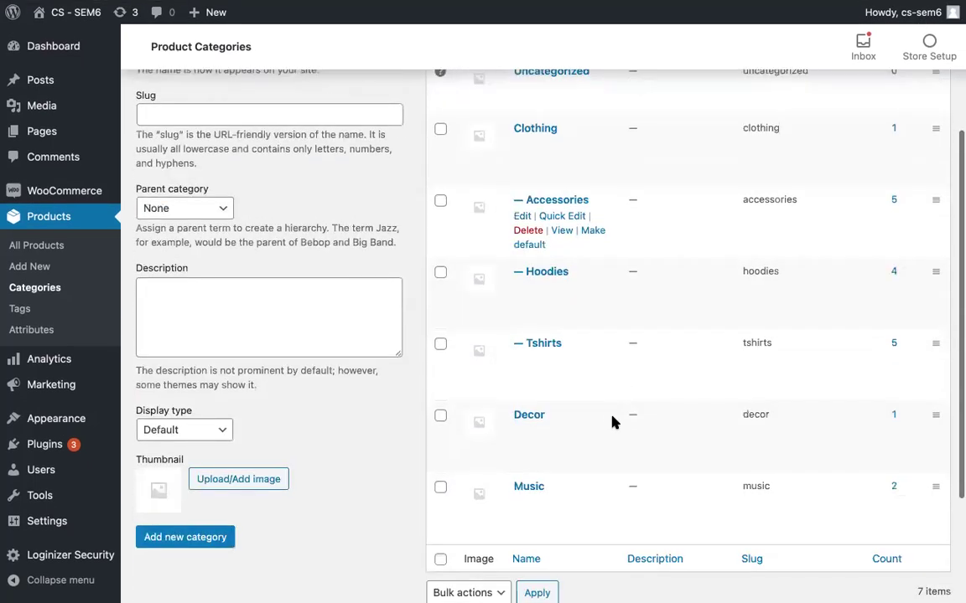
scroll(637, 225, up, 10)
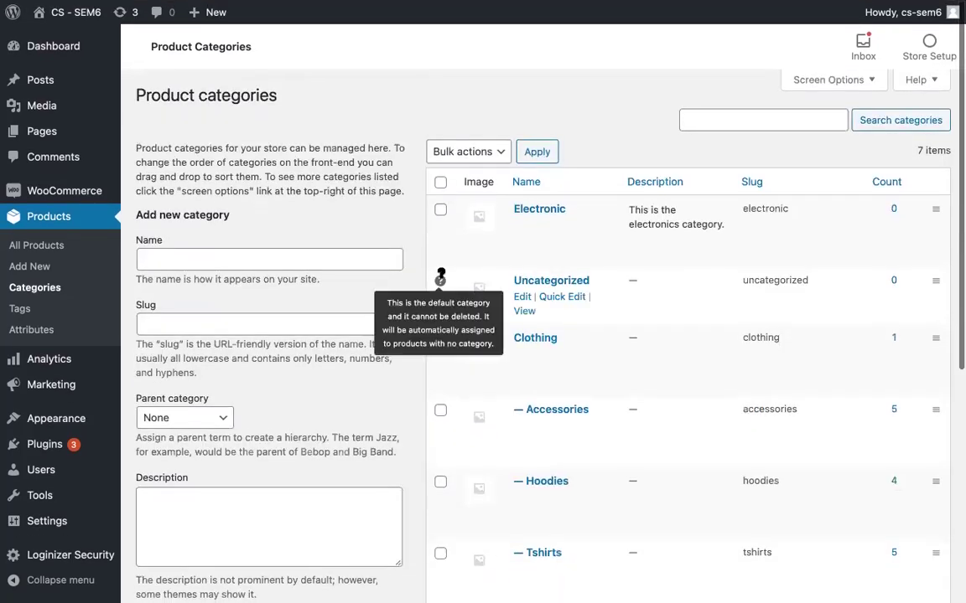
Step: Start a new category named Smart Phone with slug smart-phone
click(224, 261)
text(Mobile)
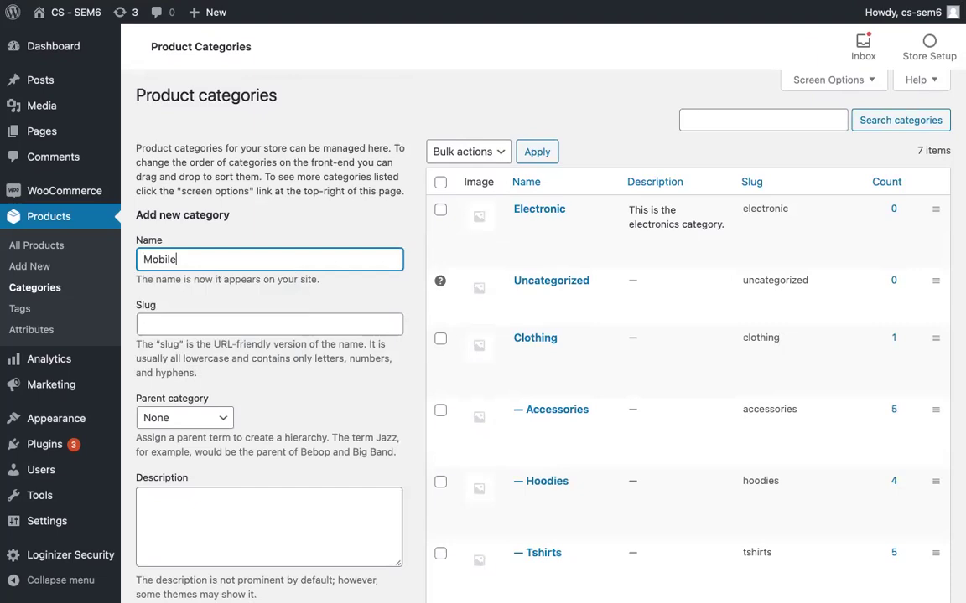
key(BackSpace)
key(BackSpace)
key(BackSpace)
key(BackSpace)
key(BackSpace)
key(BackSpace)
text(Smart Phone)
click(270, 324)
text(smart)
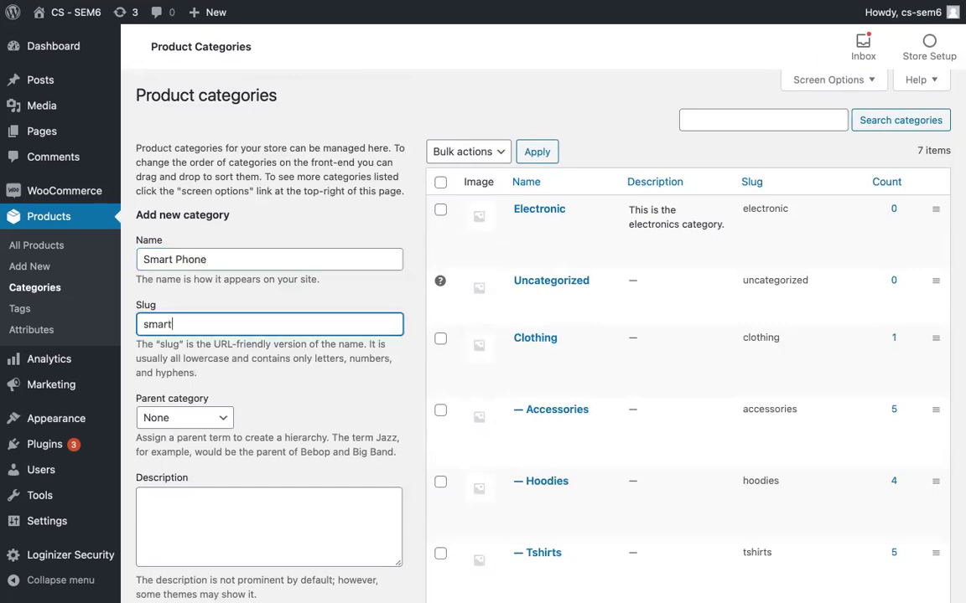
text(-phone)
key(Tab)
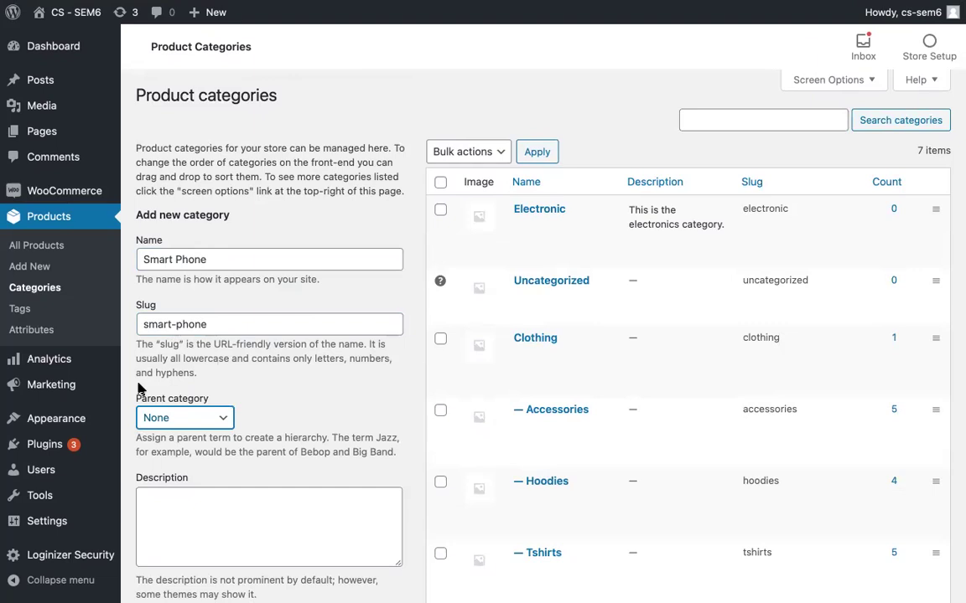
Step: Make Electronic the parent of the Smart Phone category
scroll(142, 388, down, 2)
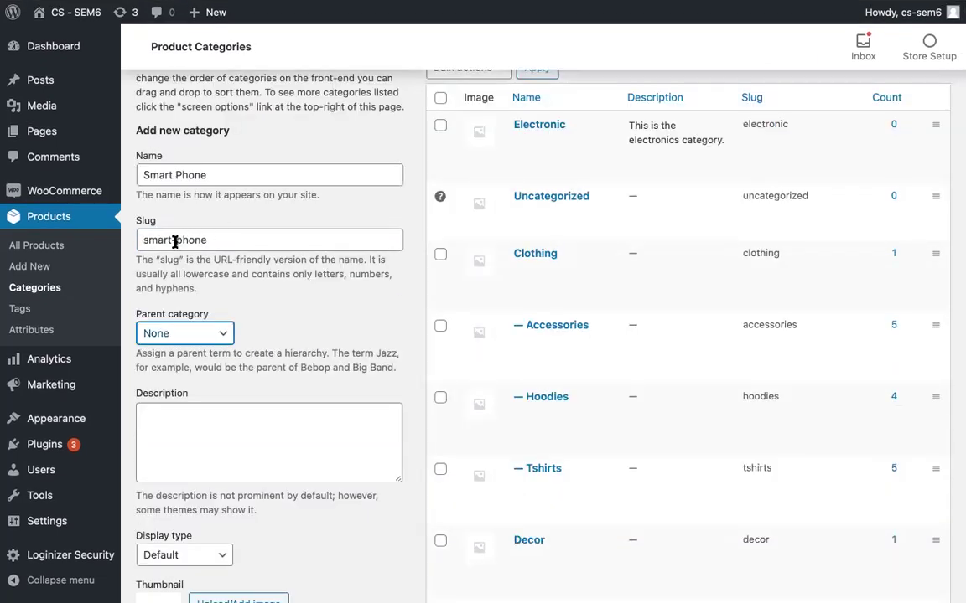
click(161, 332)
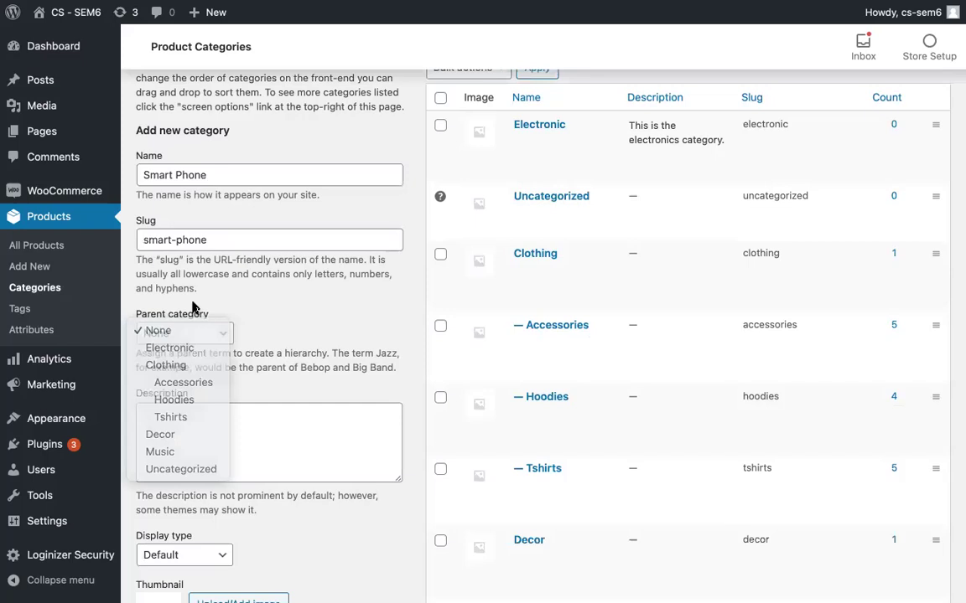
click(164, 332)
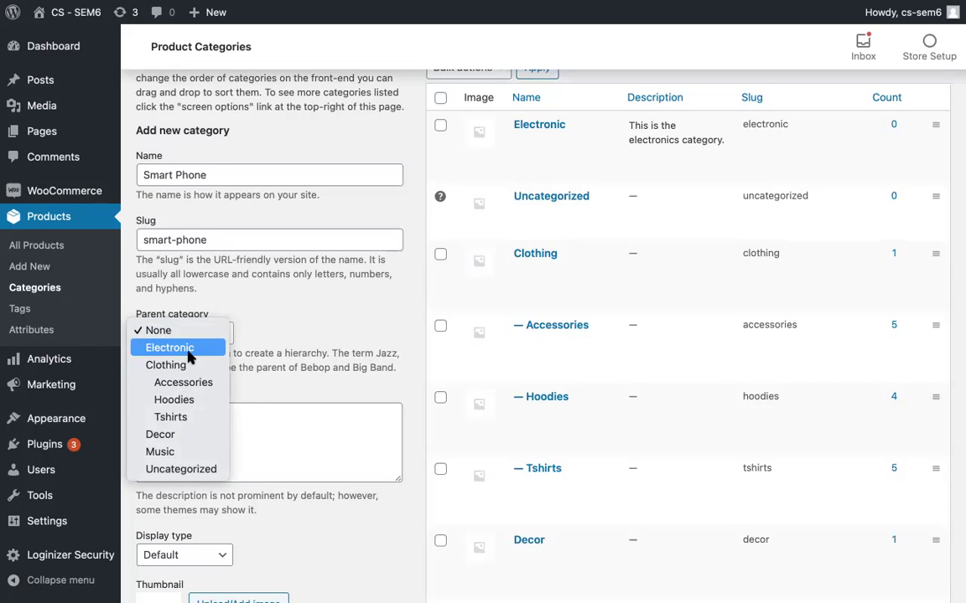
click(188, 353)
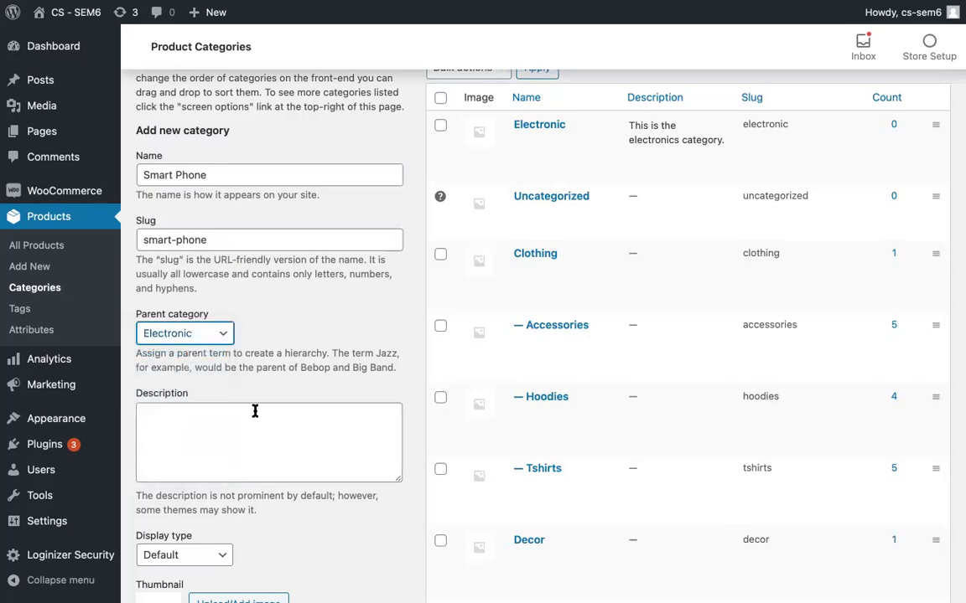
scroll(255, 411, up, 1)
scroll(223, 351, down, 1)
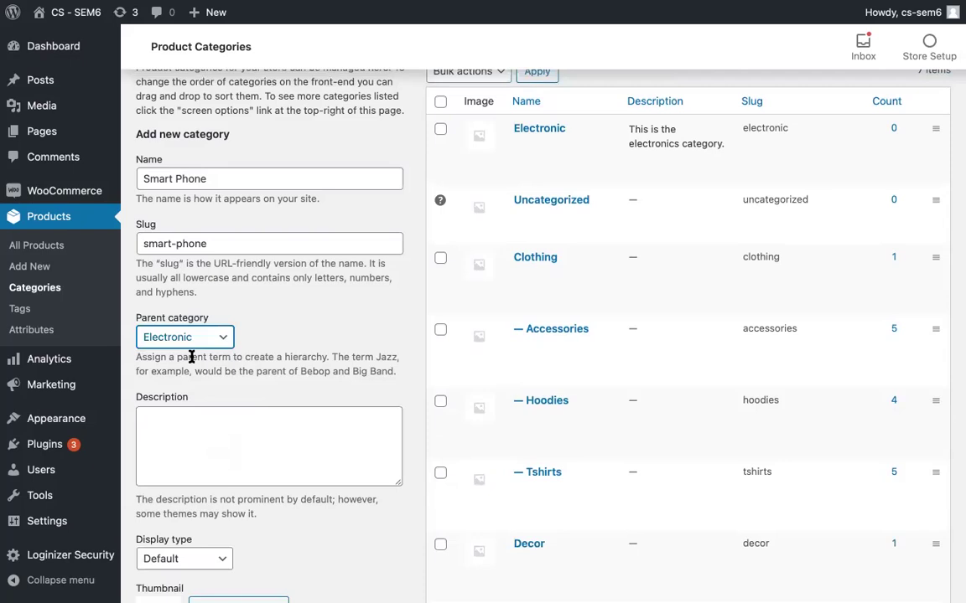
scroll(196, 405, up, 2)
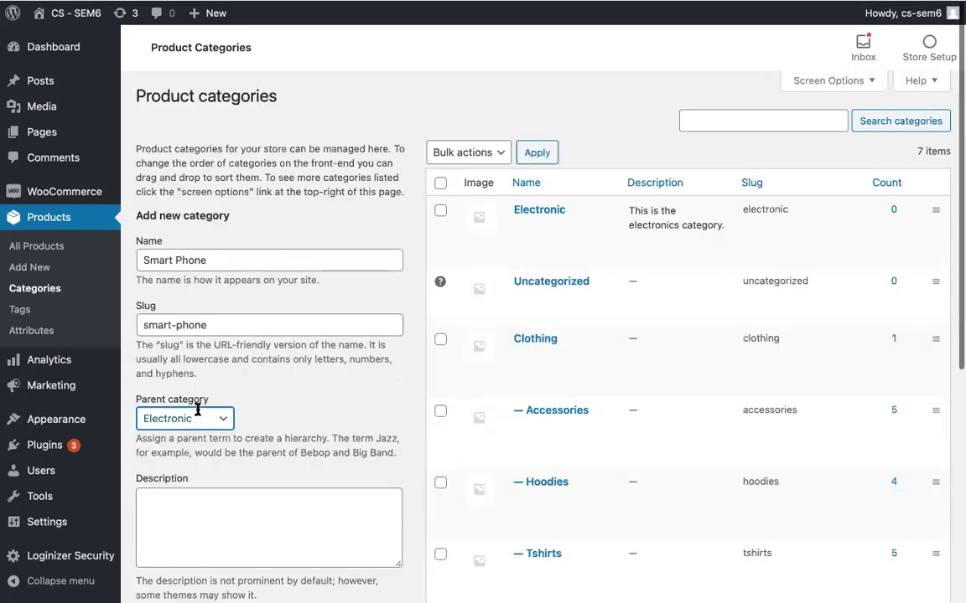
scroll(196, 408, down, 3)
Step: Describe it as 'This is the smart phone category' and keep Display type at Default
click(189, 372)
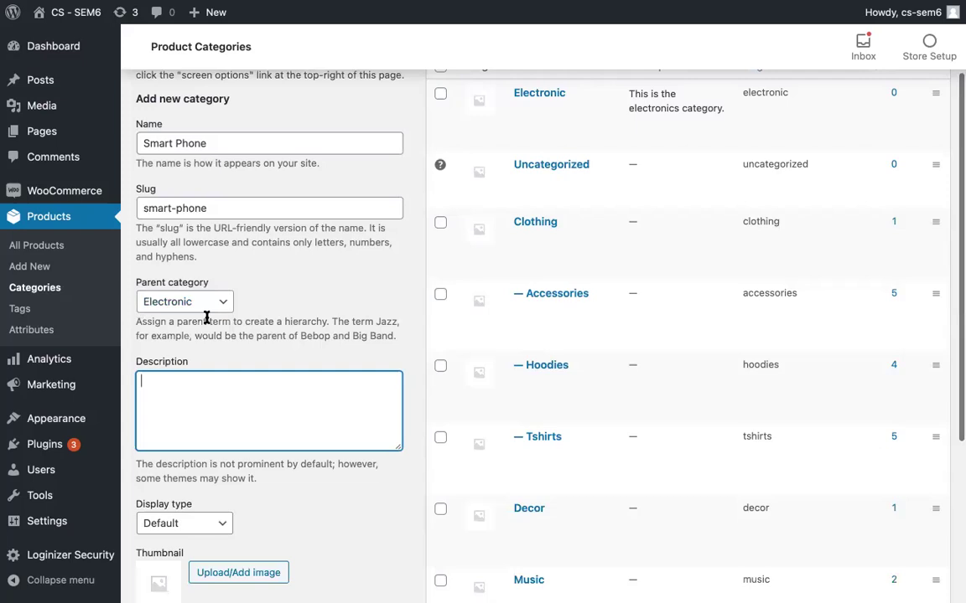
text(Thi)
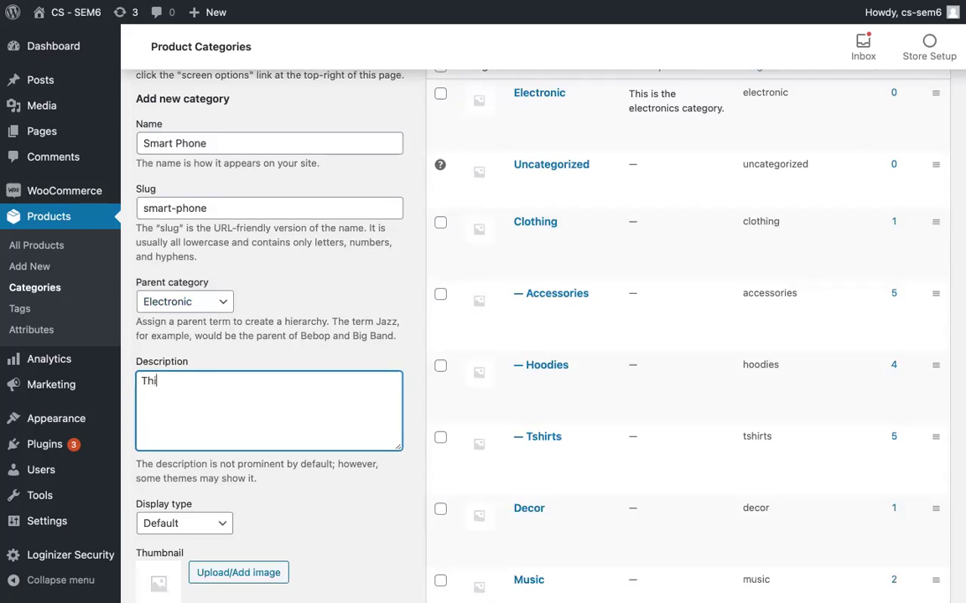
text(s is the smart phone category.)
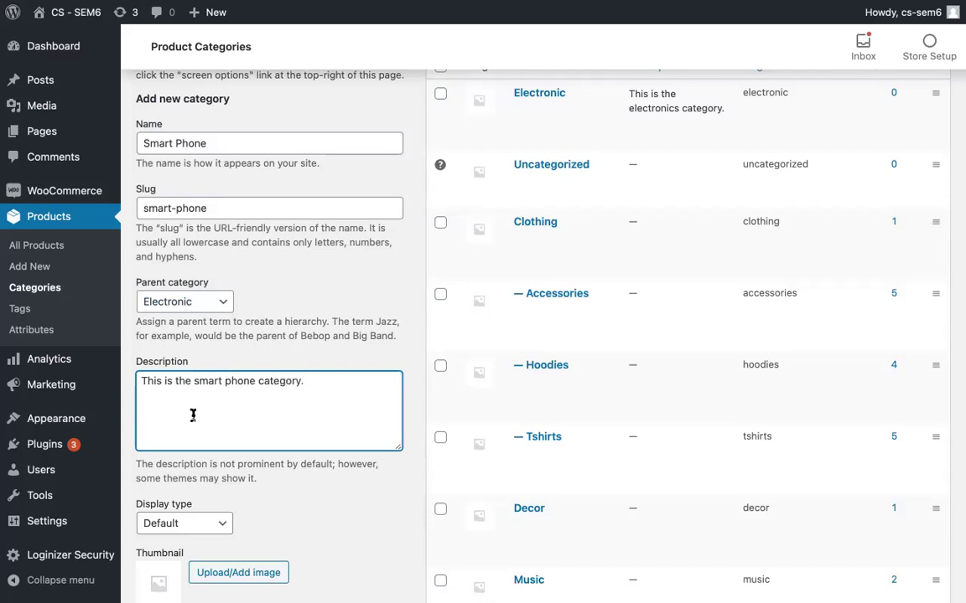
scroll(191, 414, up, 2)
scroll(192, 409, down, 5)
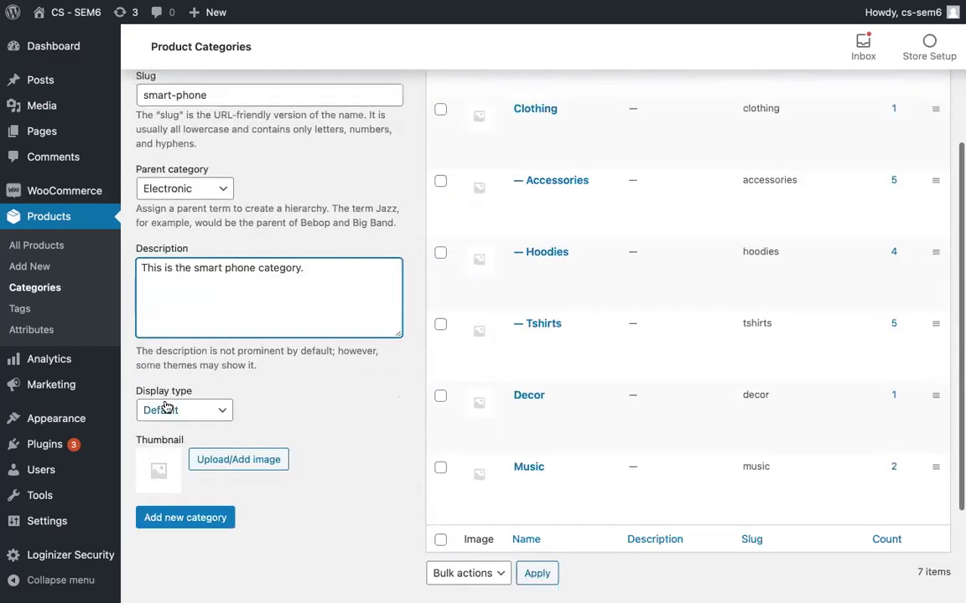
click(186, 412)
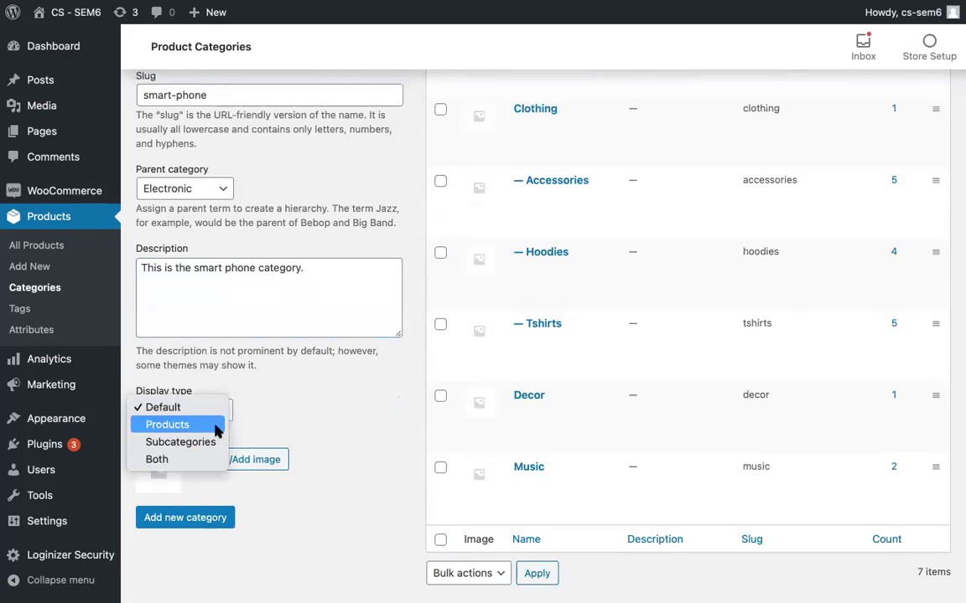
click(163, 408)
scroll(251, 453, up, 1)
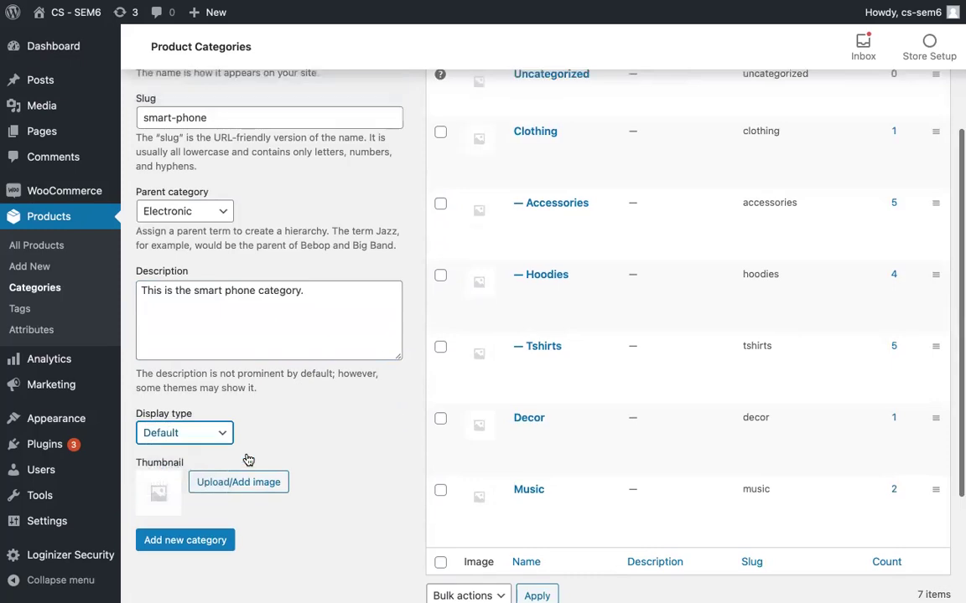
scroll(246, 459, down, 3)
Step: Save the Smart Phone subcategory and review its row under Electronic in the categories table
click(228, 445)
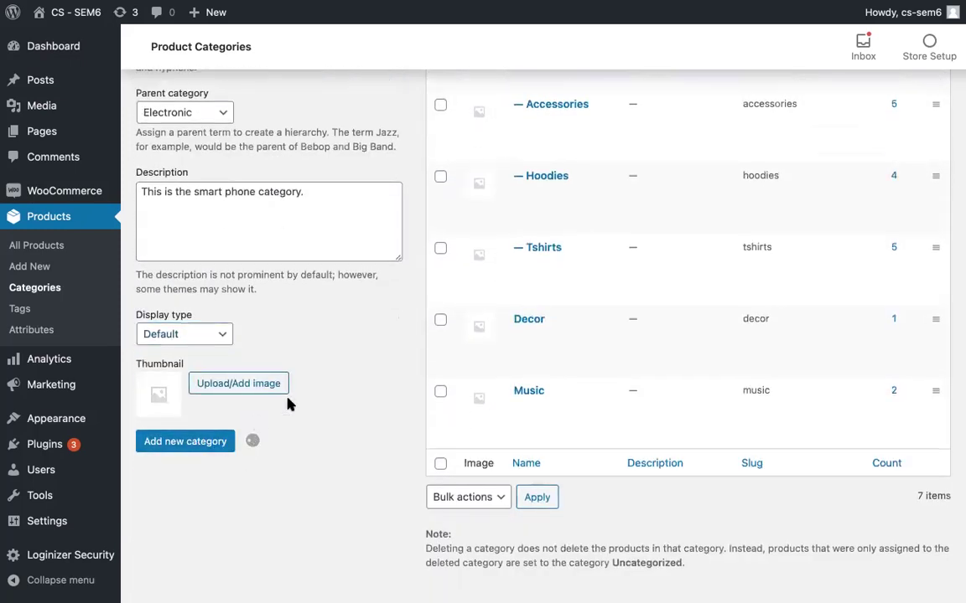
scroll(288, 405, up, 5)
scroll(287, 405, up, 3)
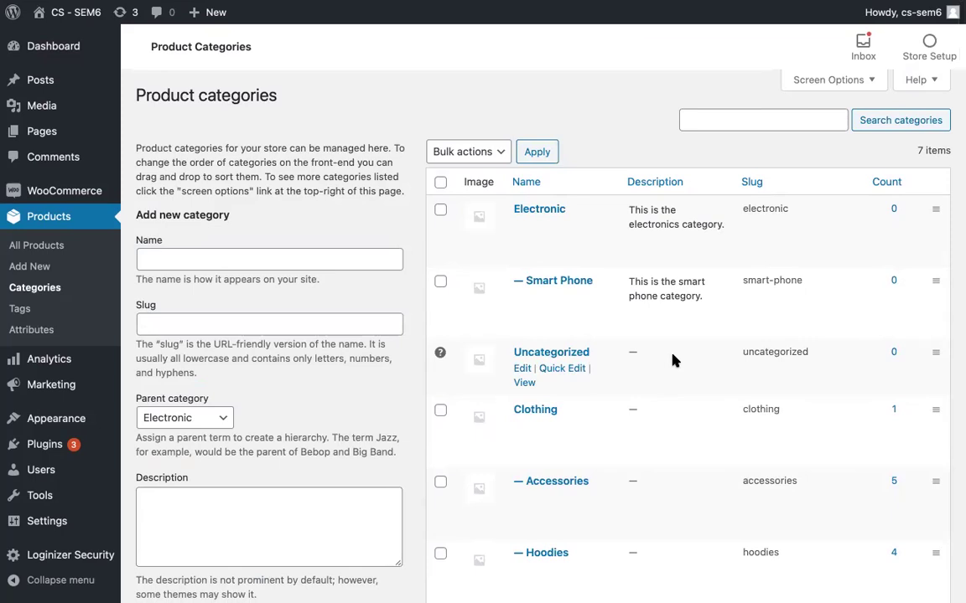
scroll(674, 358, down, 5)
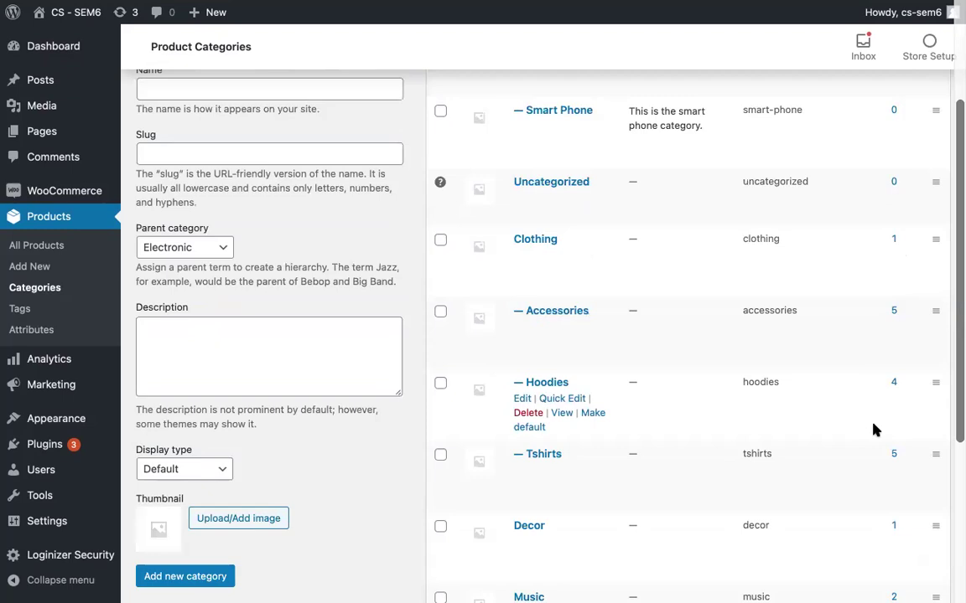
scroll(873, 429, up, 1)
scroll(874, 429, down, 5)
scroll(873, 429, up, 10)
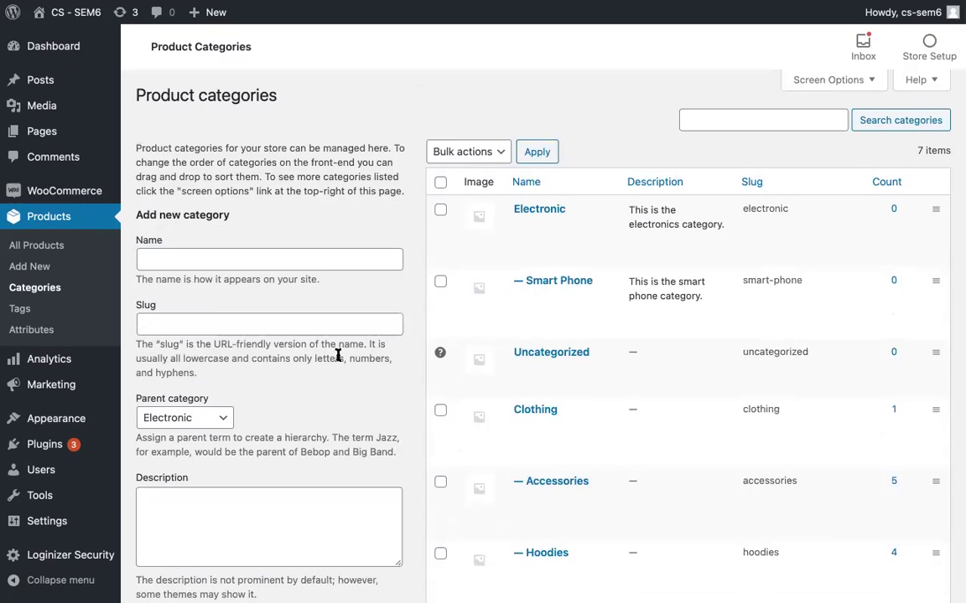
mouse_move(470, 240)
Step: Start a new product, keeping the product type as Simple product
click(51, 265)
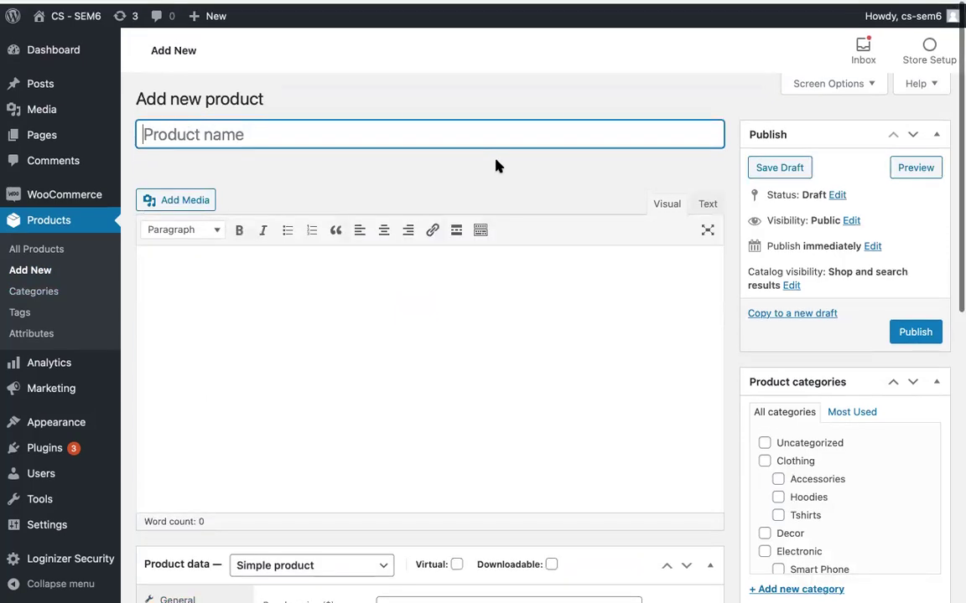
scroll(496, 166, down, 3)
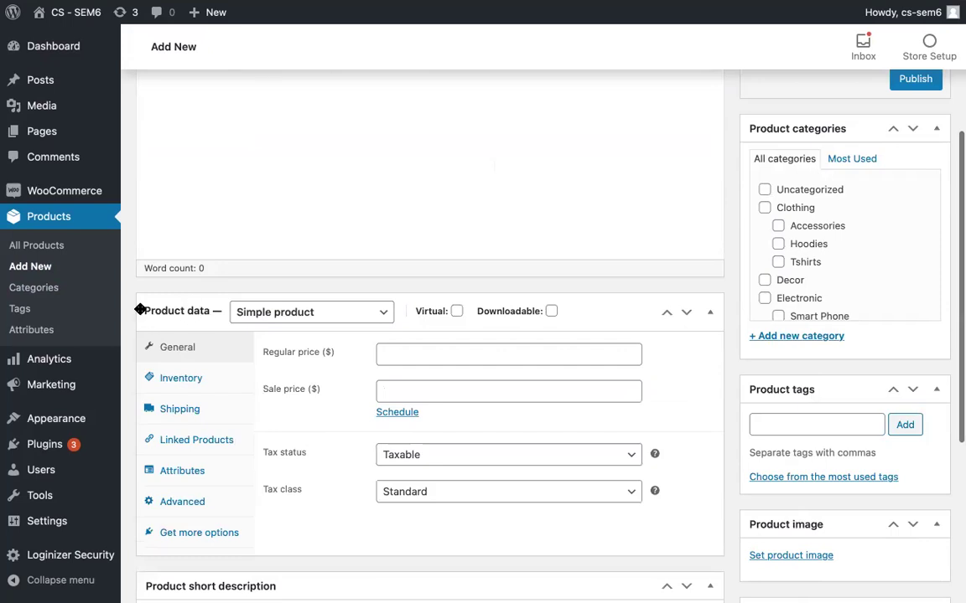
click(275, 319)
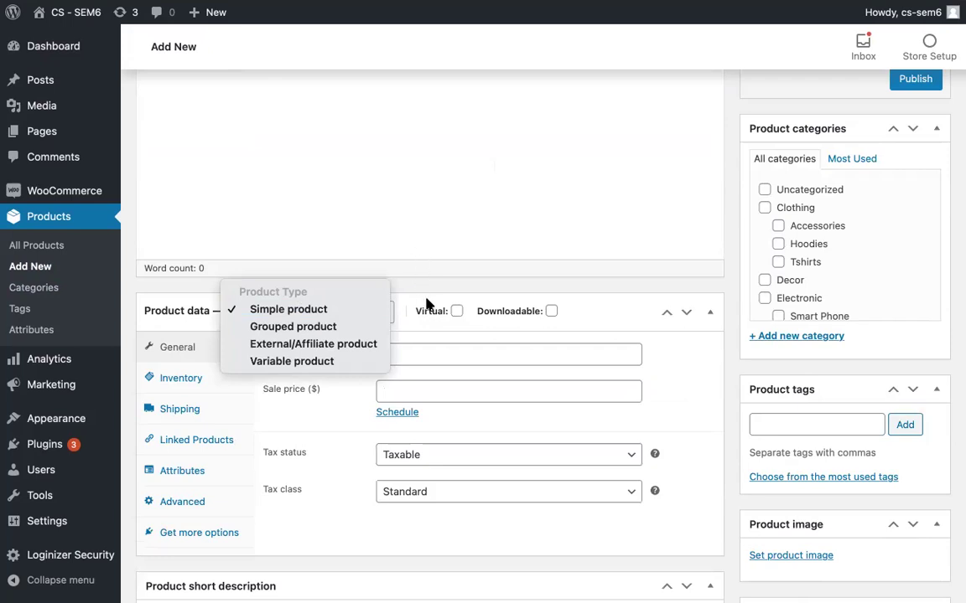
click(430, 297)
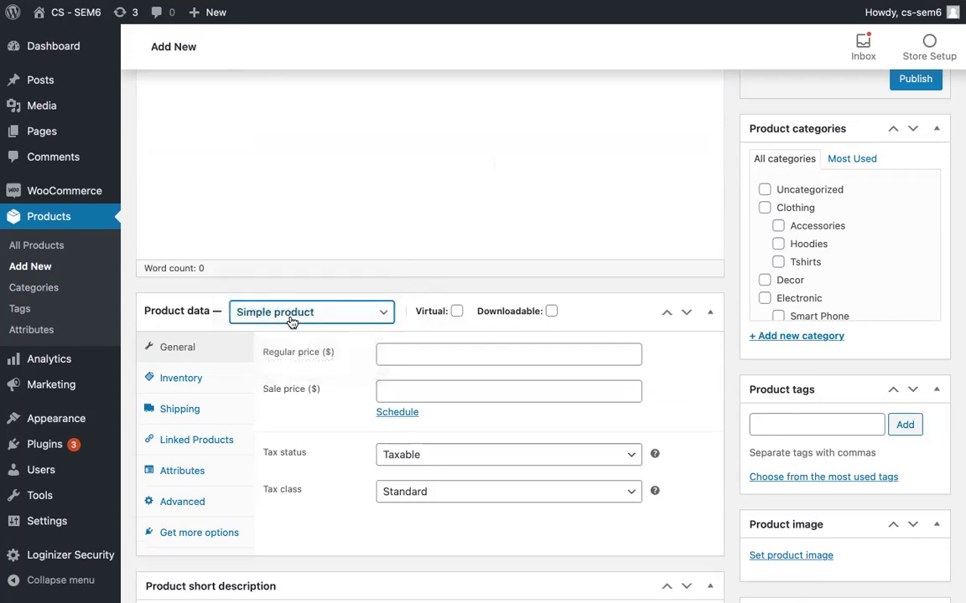
scroll(293, 322, down, 2)
scroll(293, 323, up, 5)
Step: Name the product iPhone 12 Pro and begin its description with 'This'
click(282, 137)
text(iPhone )
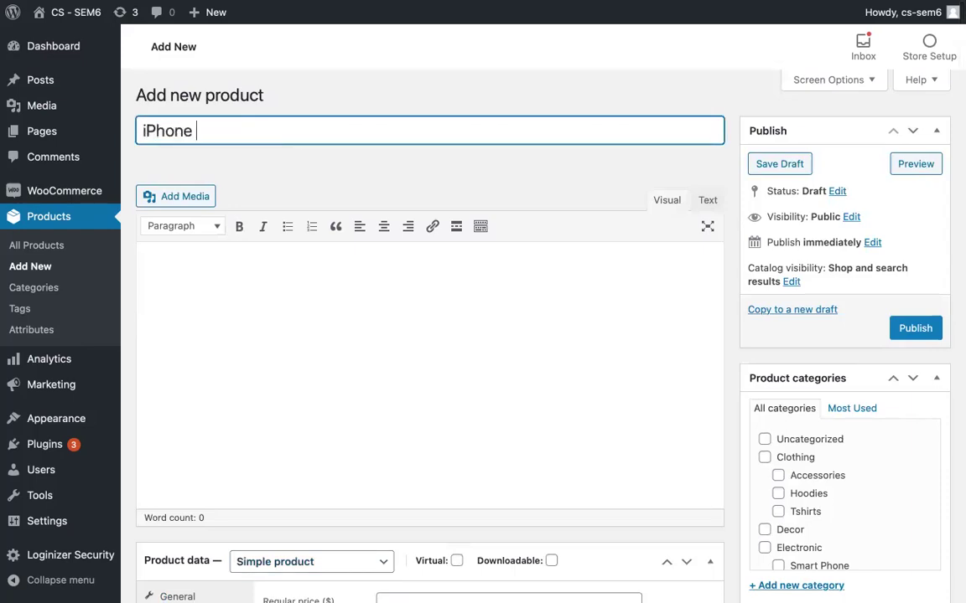
text(12 Pro)
key(Tab)
text(This)
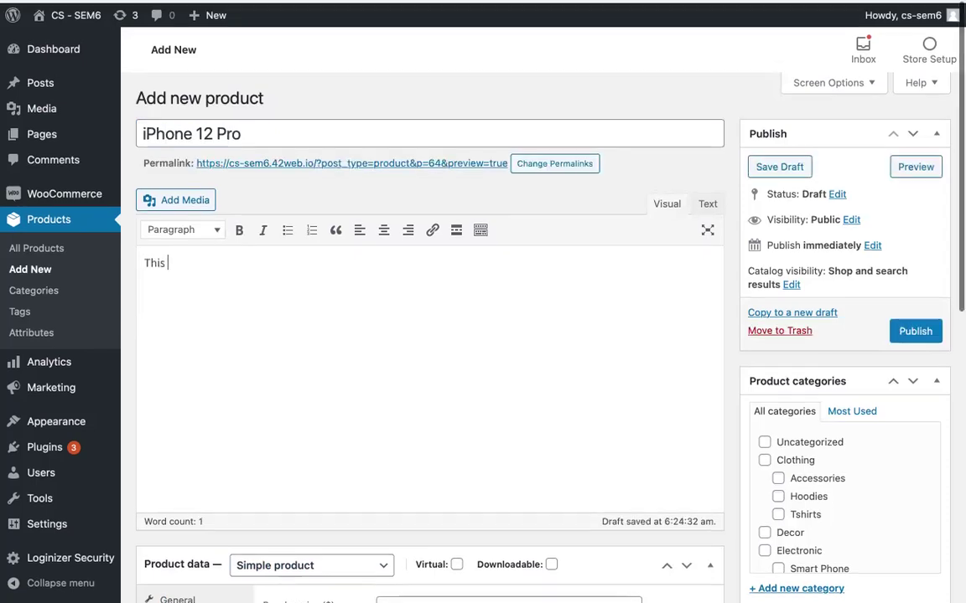
Step: Complete the main description so it reads 'This the long description.'
scroll(429, 336, down, 6)
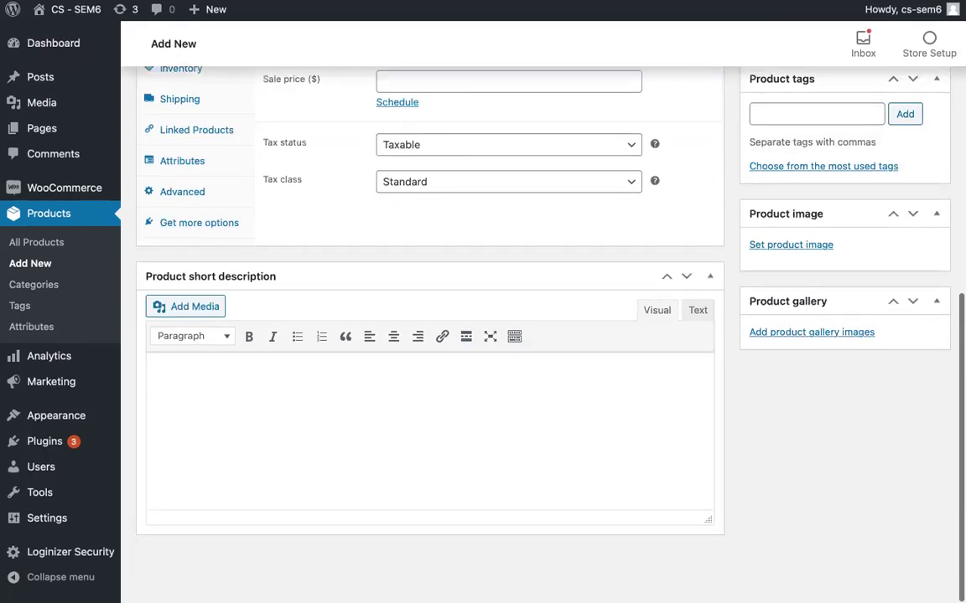
scroll(429, 336, up, 7)
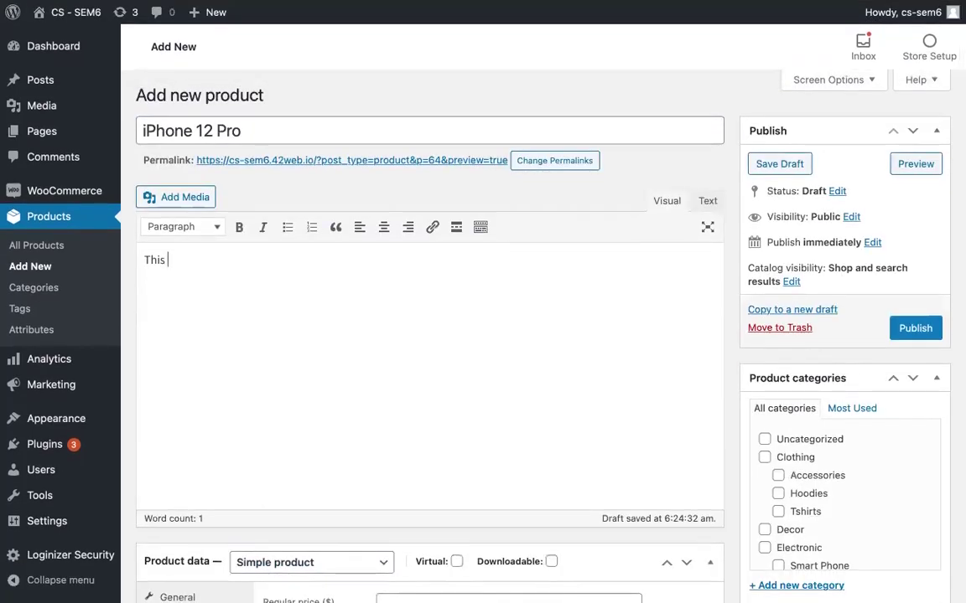
text(te)
text(e logn)
key(BackSpace)
key(BackSpace)
text(ng descripto)
key(BackSpace)
text(ion.)
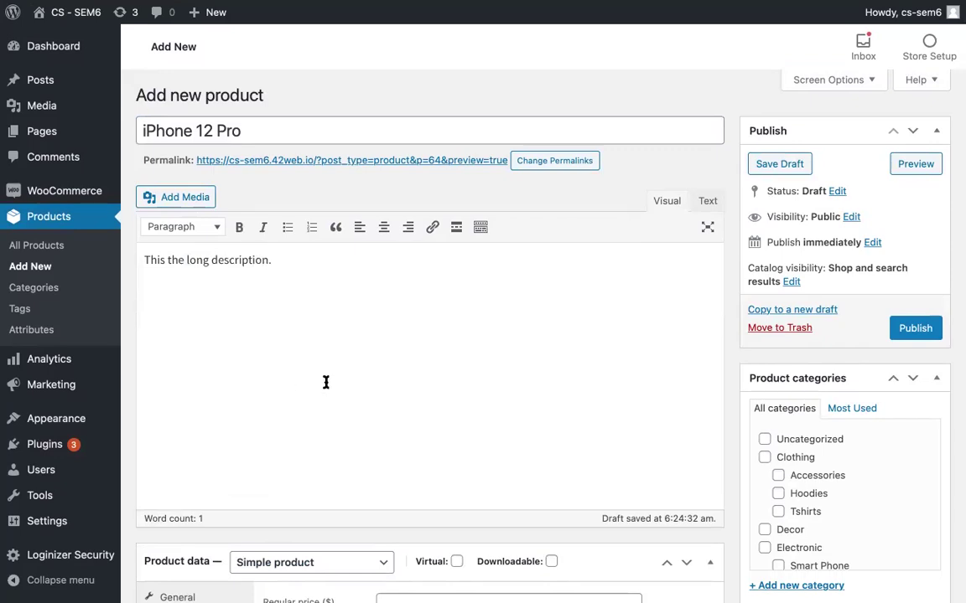
scroll(327, 382, down, 2)
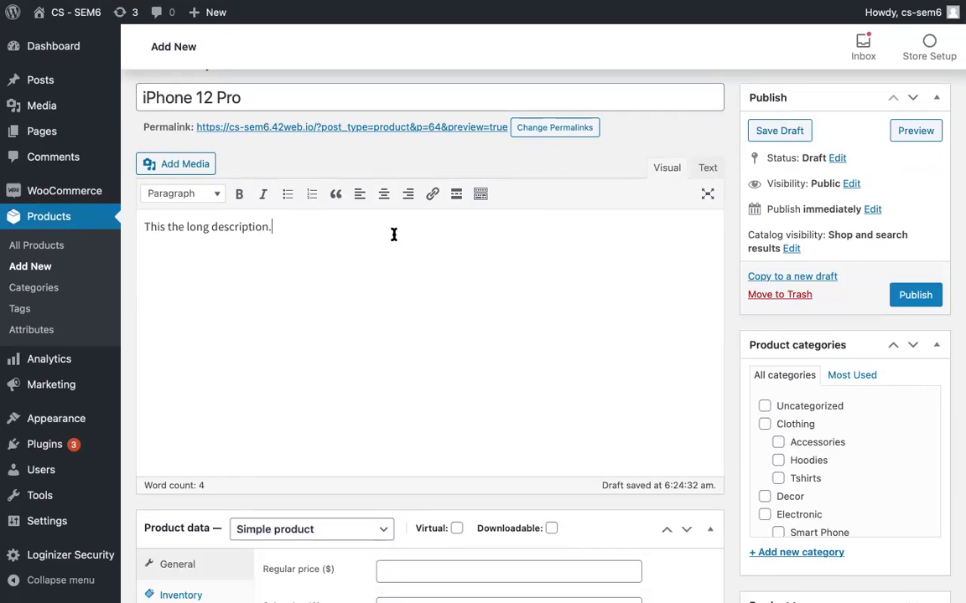
scroll(287, 326, up, 1)
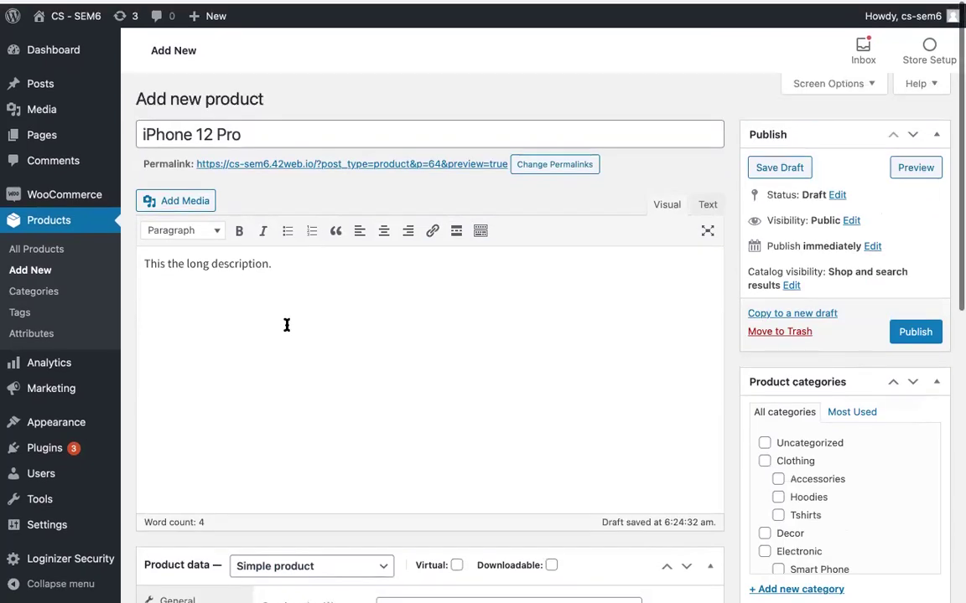
scroll(286, 325, down, 2)
scroll(289, 324, down, 10)
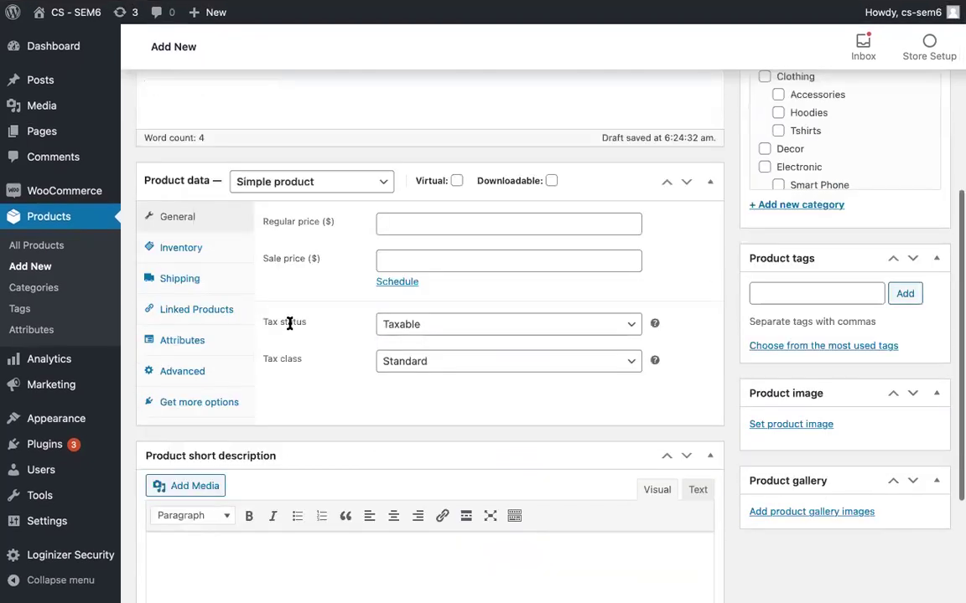
Step: Enter 'This is the short description.' in the Product short description editor
click(250, 473)
text(This )
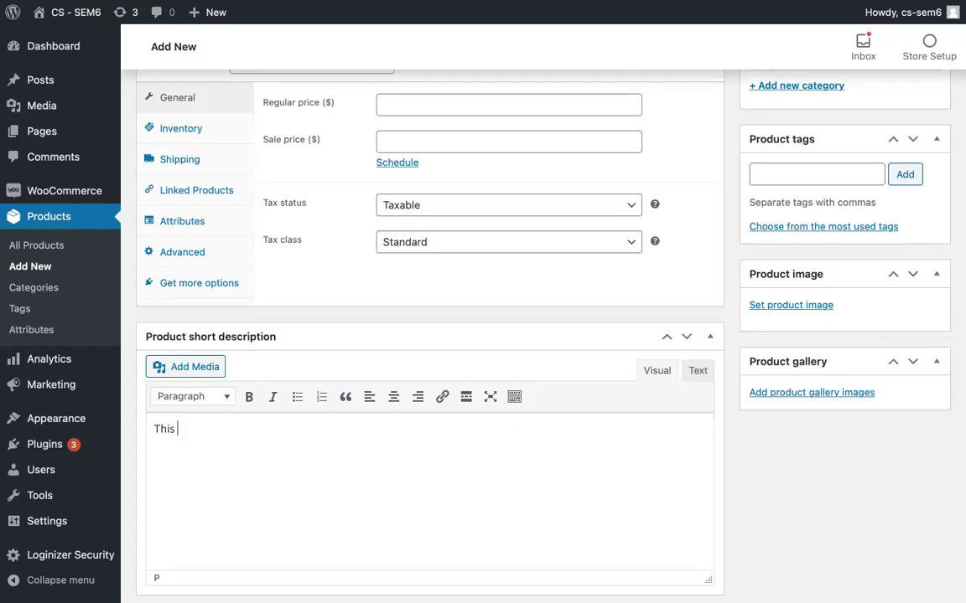
text(is the short )
text(de)
text(ri)
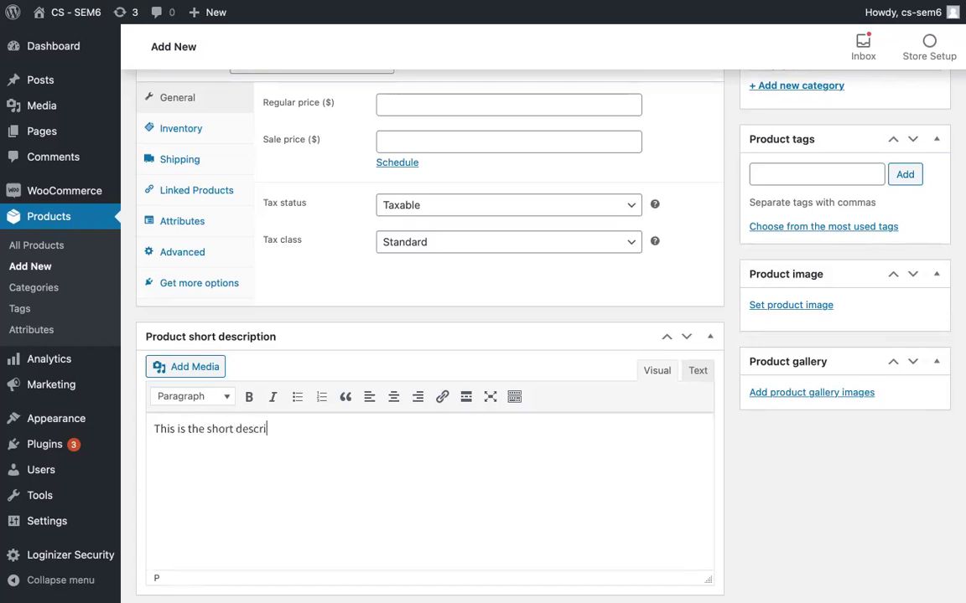
text(ption.)
scroll(349, 458, up, 1)
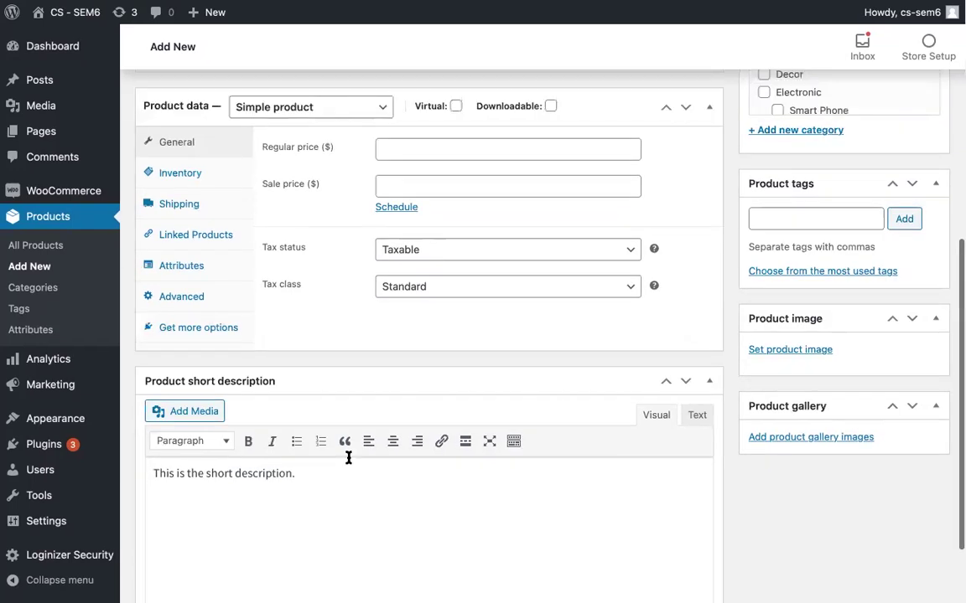
scroll(349, 458, down, 3)
scroll(349, 457, up, 4)
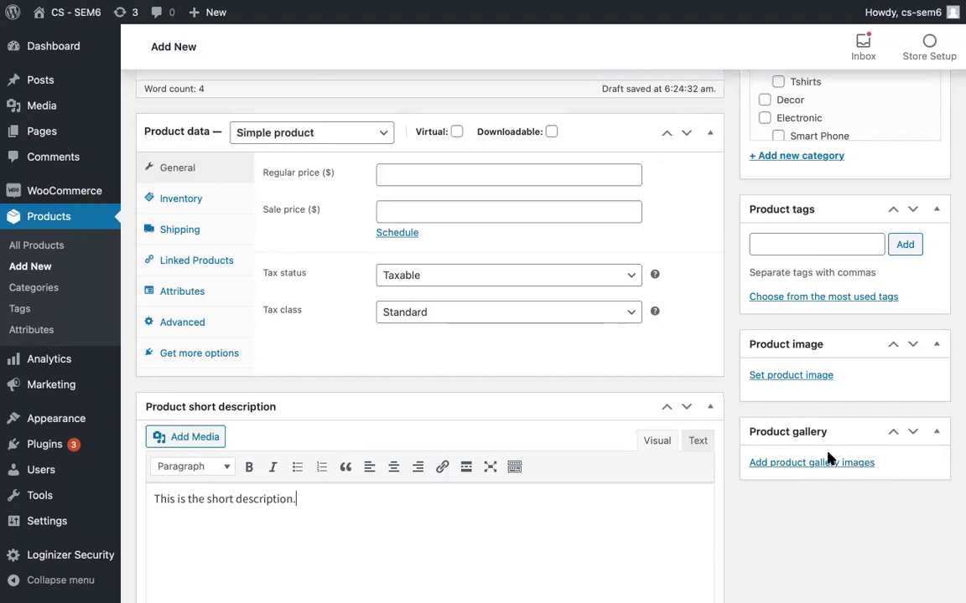
scroll(820, 473, down, 1)
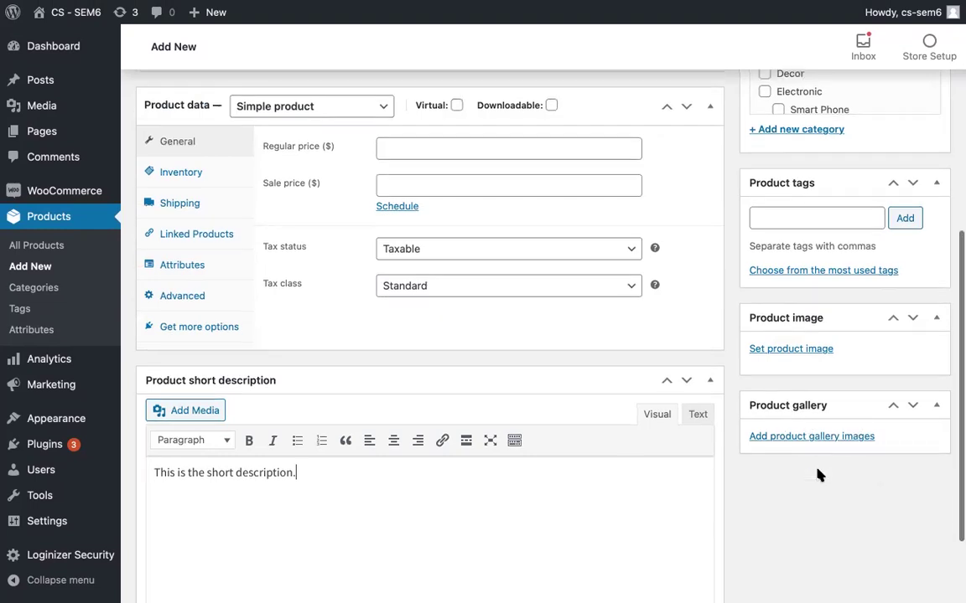
scroll(820, 476, up, 2)
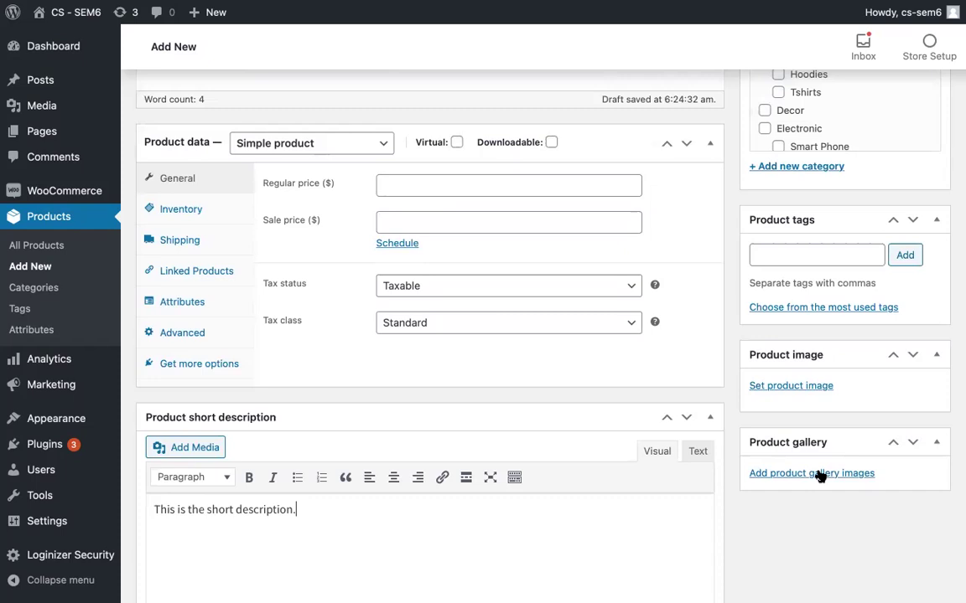
scroll(820, 475, down, 1)
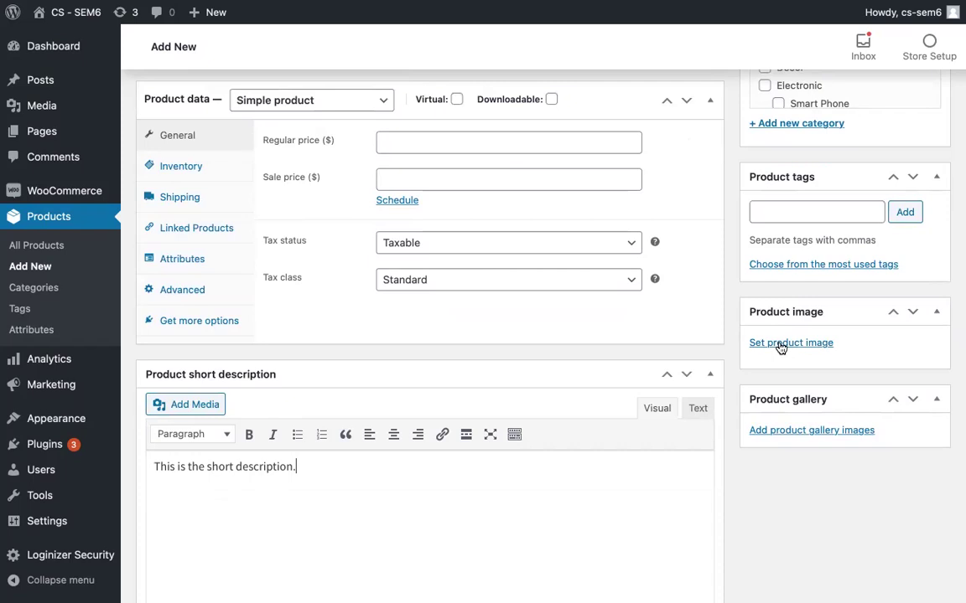
scroll(814, 351, down, 2)
scroll(815, 351, up, 2)
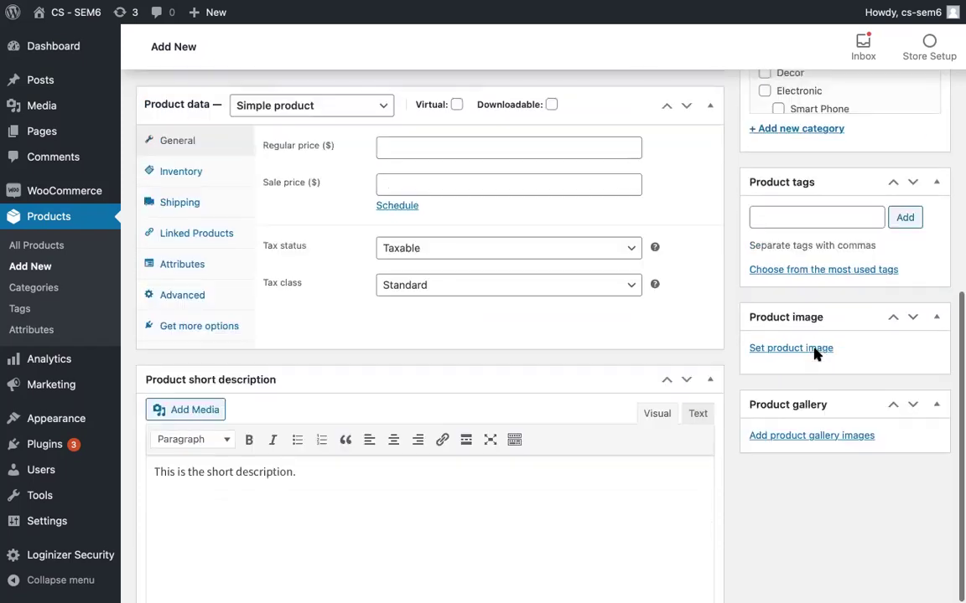
scroll(815, 353, up, 1)
scroll(815, 352, up, 2)
click(810, 308)
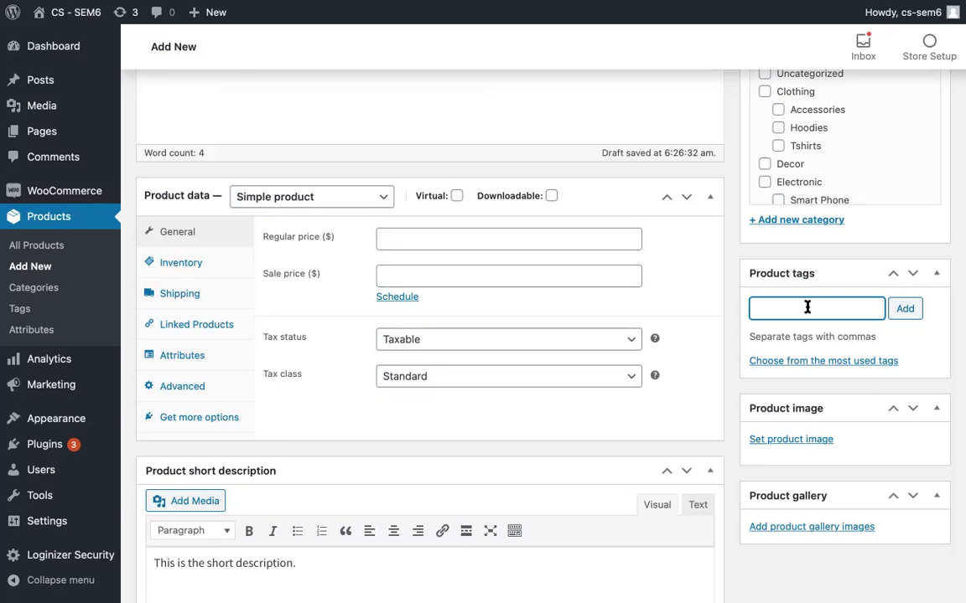
Step: Add the product tags 'iphone' and 'smart phone'
text(iphone)
key(Return)
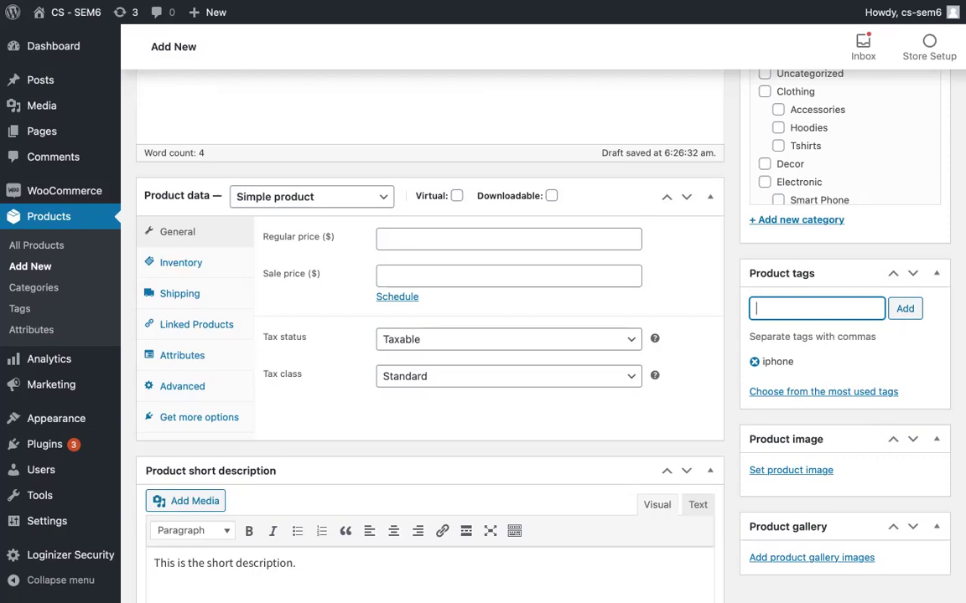
text(smart)
key(BackSpace)
key(BackSpace)
key(BackSpace)
text(art phone)
key(Return)
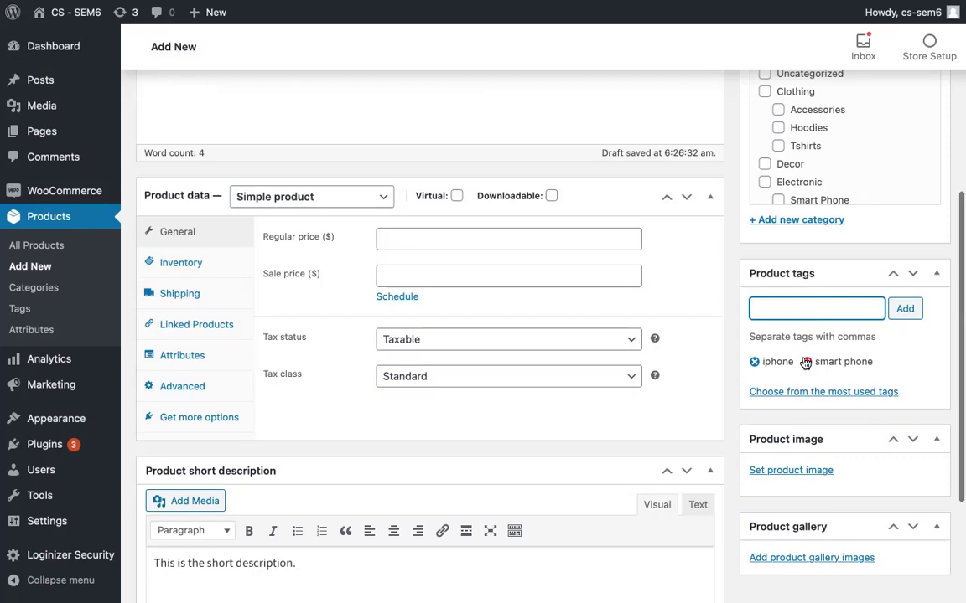
Step: Add 'glass' as a third product tag
scroll(805, 362, up, 2)
scroll(803, 357, up, 1)
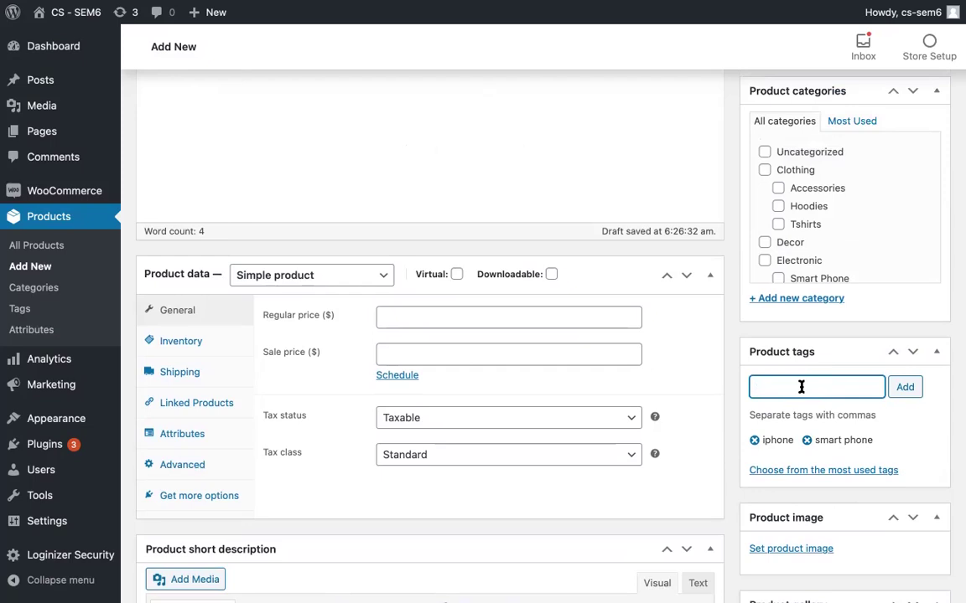
text(gl)
key(BackSpace)
key(BackSpace)
text(glass)
key(Return)
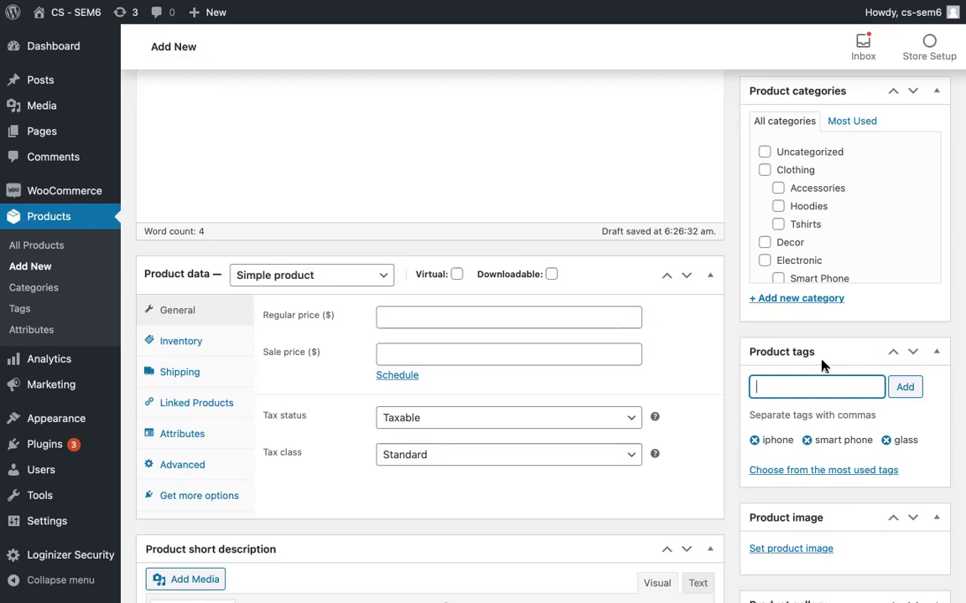
Step: Tick the Smart Phone and Electronic boxes in the Product categories list
scroll(832, 411, down, 2)
scroll(832, 411, up, 5)
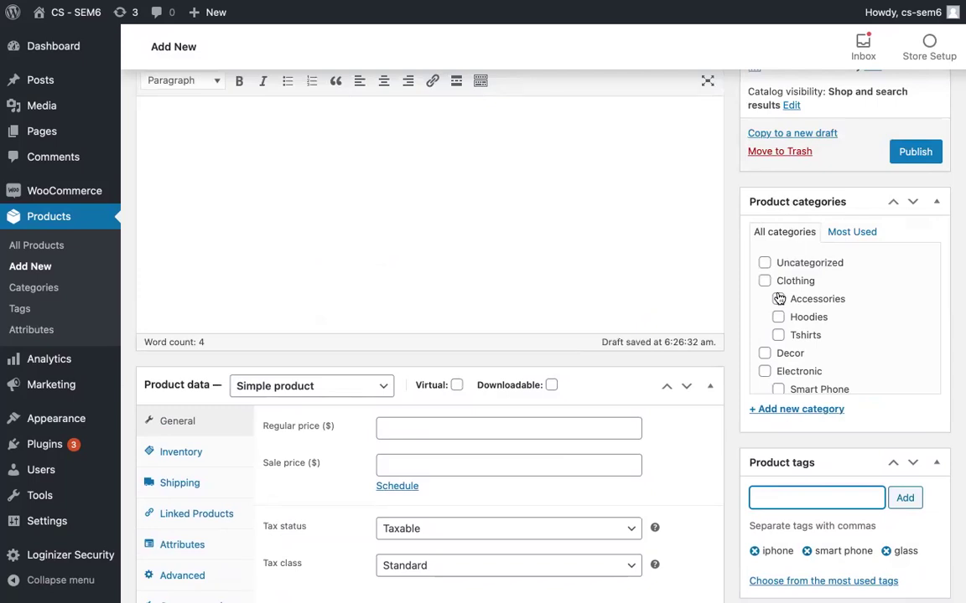
scroll(778, 304, up, 1)
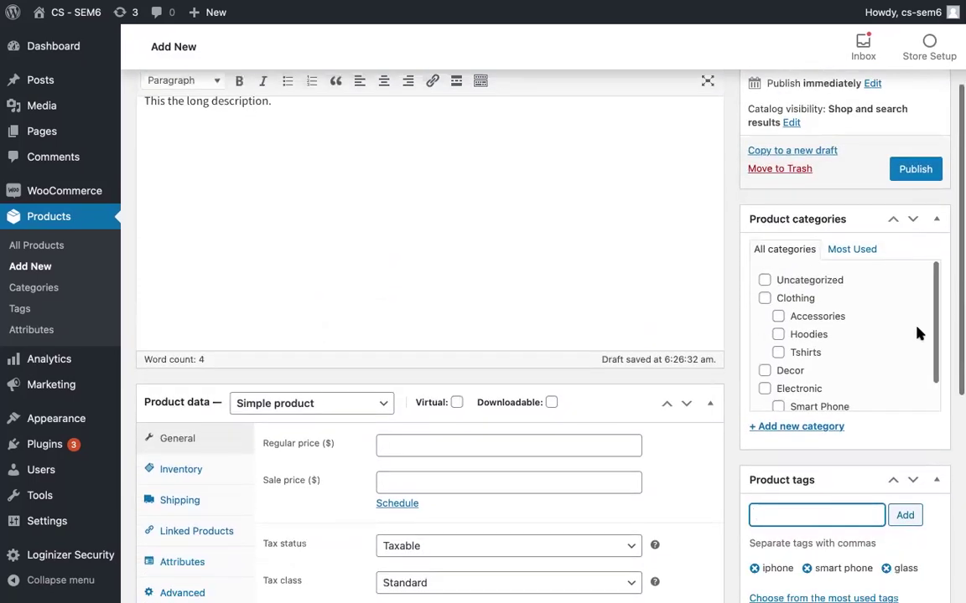
drag(933, 327, 931, 366)
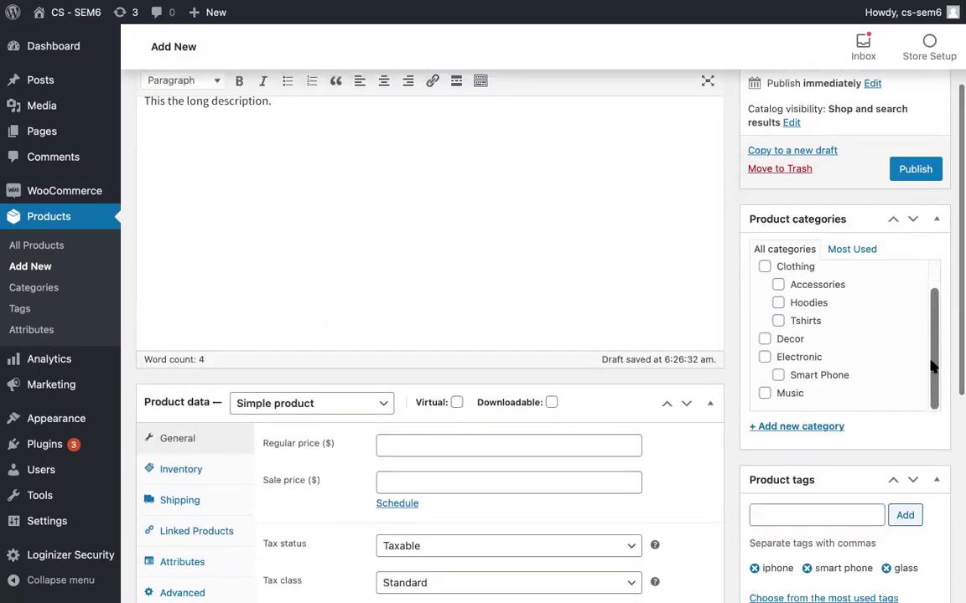
click(778, 377)
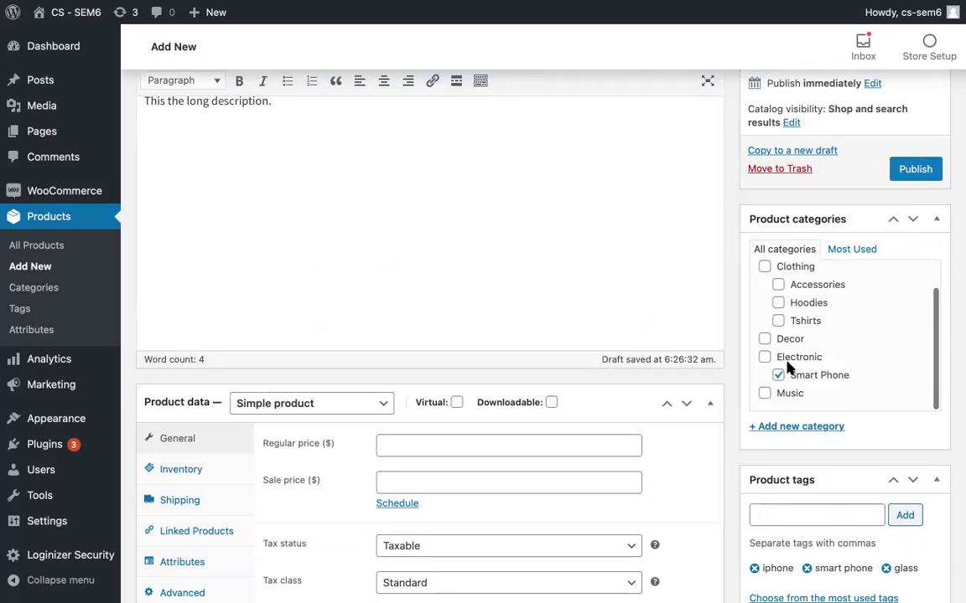
click(776, 359)
scroll(768, 358, down, 1)
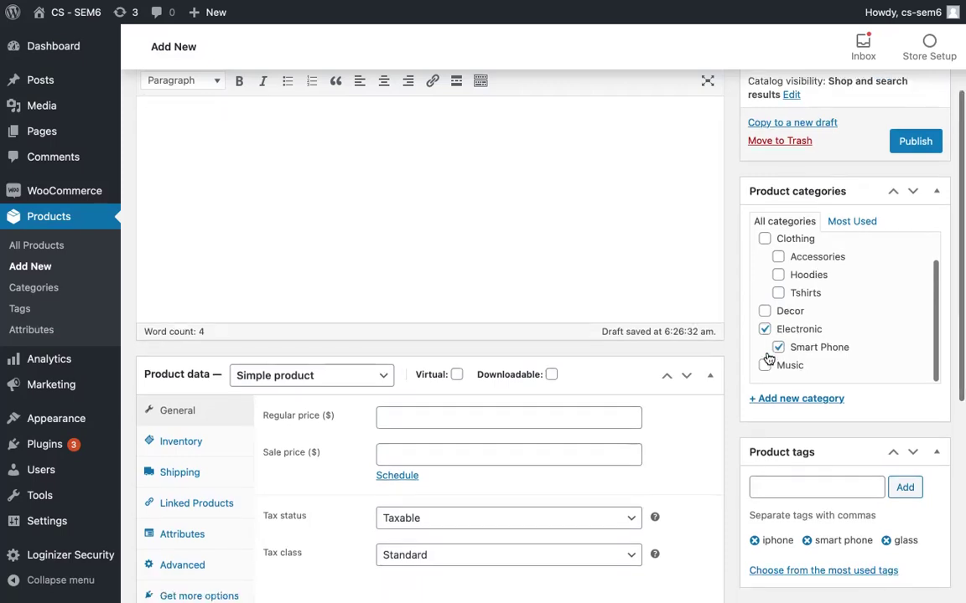
Step: Show the inline new-category form, leaving the parent at '— Parent category —'
click(776, 400)
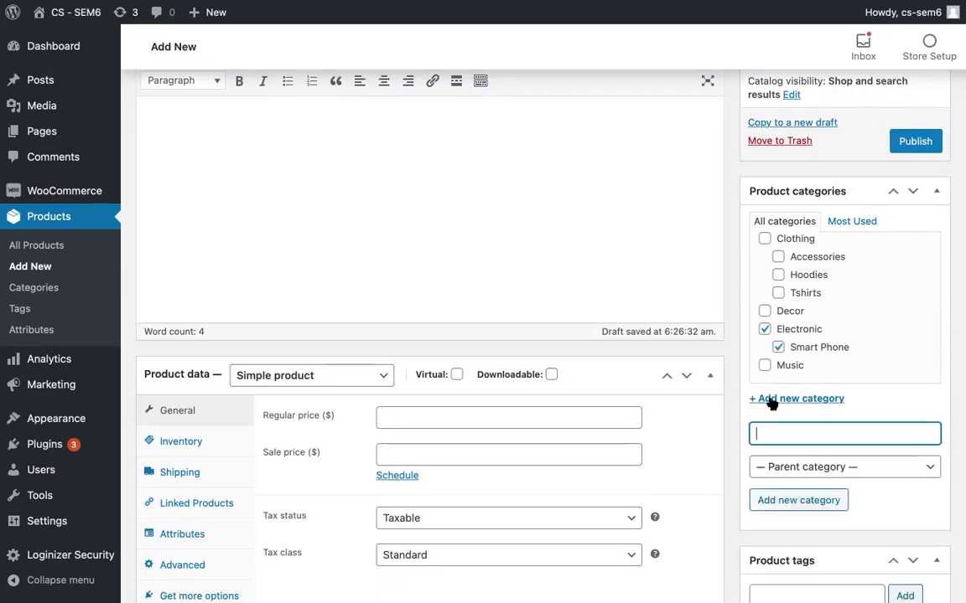
click(791, 466)
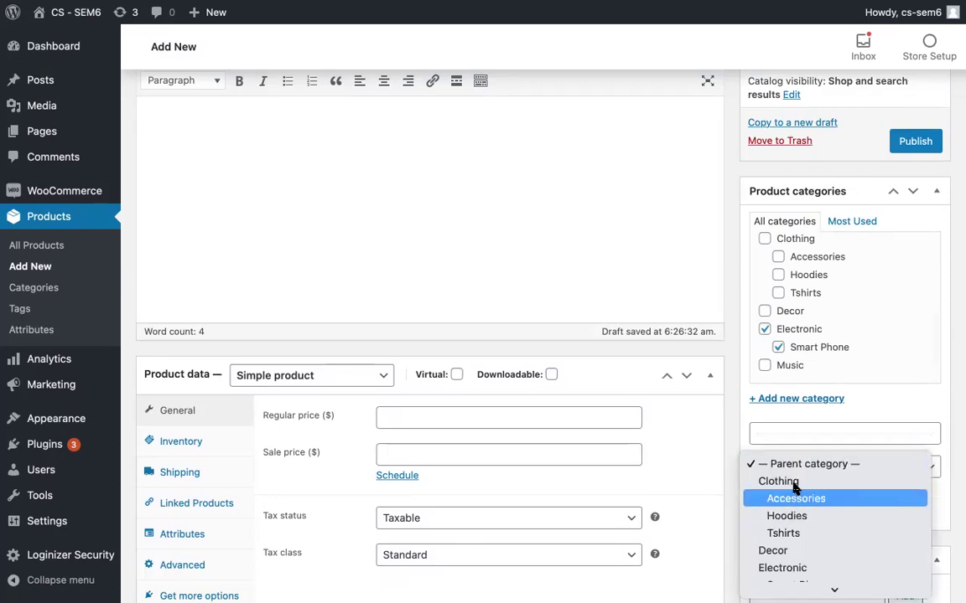
click(812, 465)
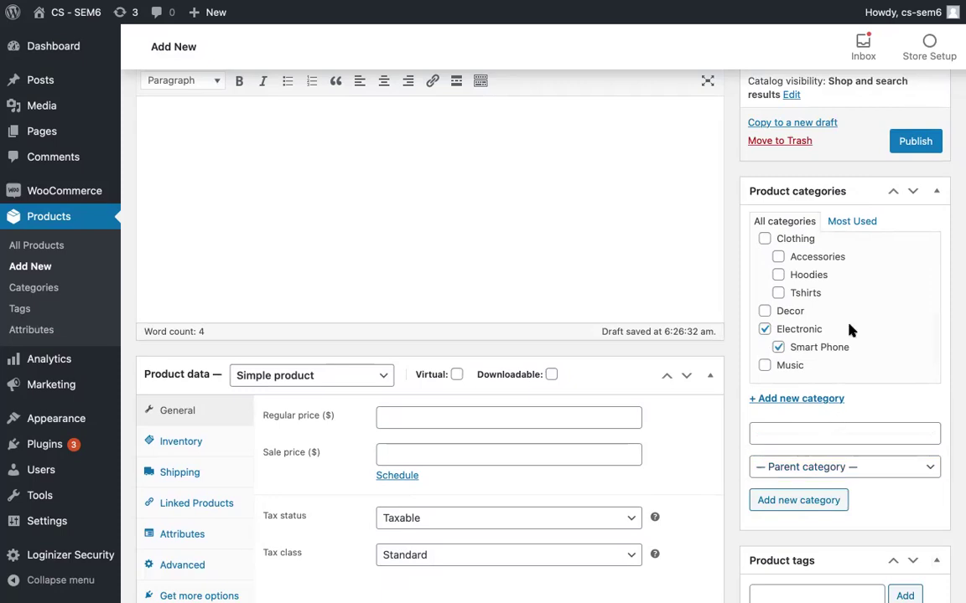
scroll(849, 329, down, 2)
scroll(849, 330, down, 1)
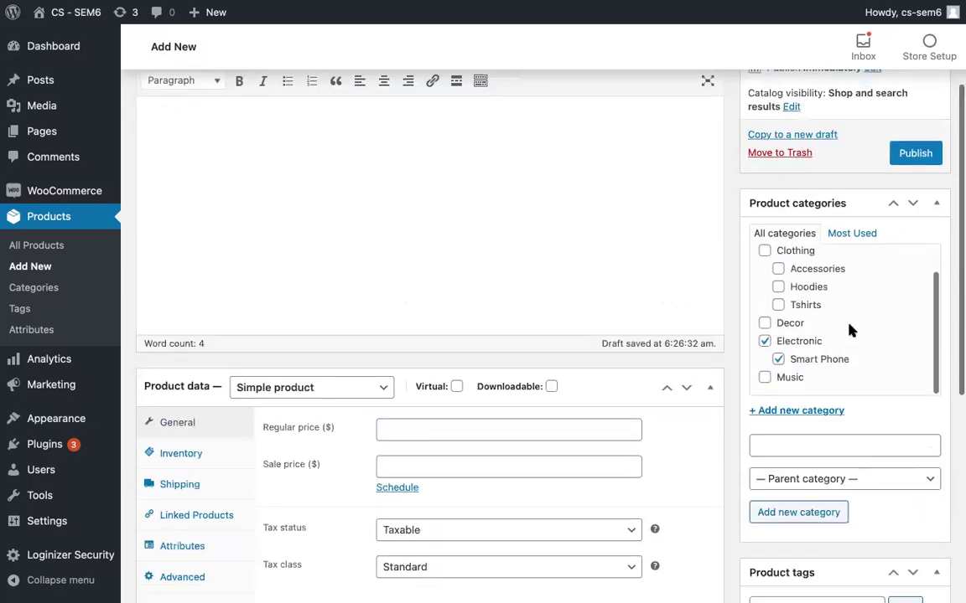
scroll(849, 330, up, 5)
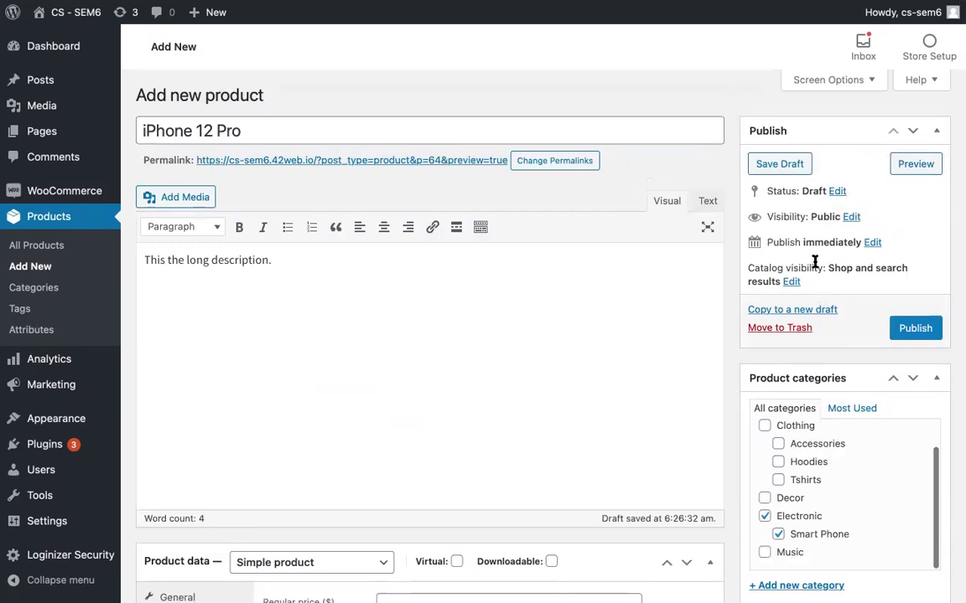
Step: Mark the product as Virtual in Product data, leaving the checkbox ticked
scroll(790, 333, up, 2)
scroll(790, 334, down, 8)
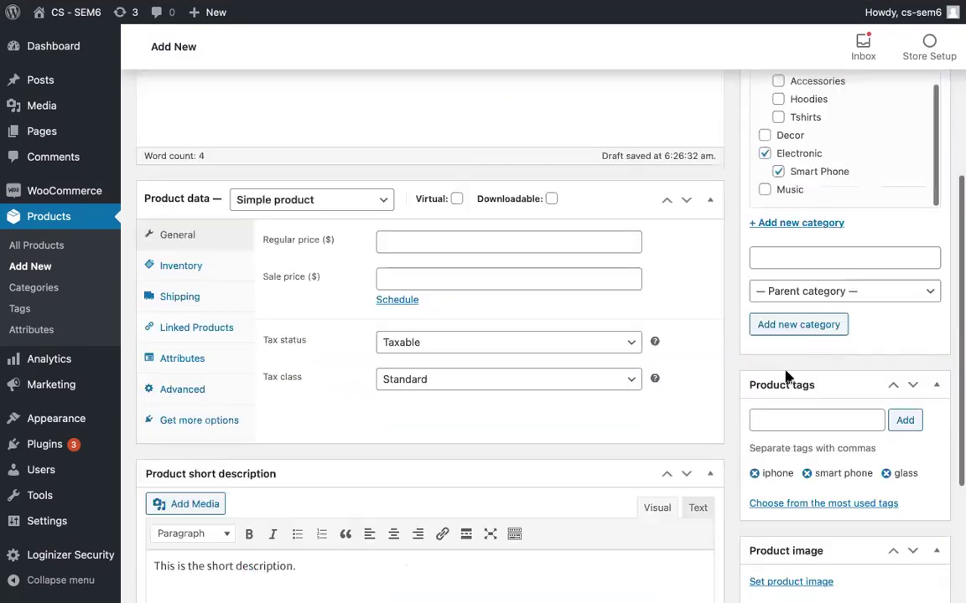
scroll(534, 513, down, 1)
scroll(535, 513, up, 5)
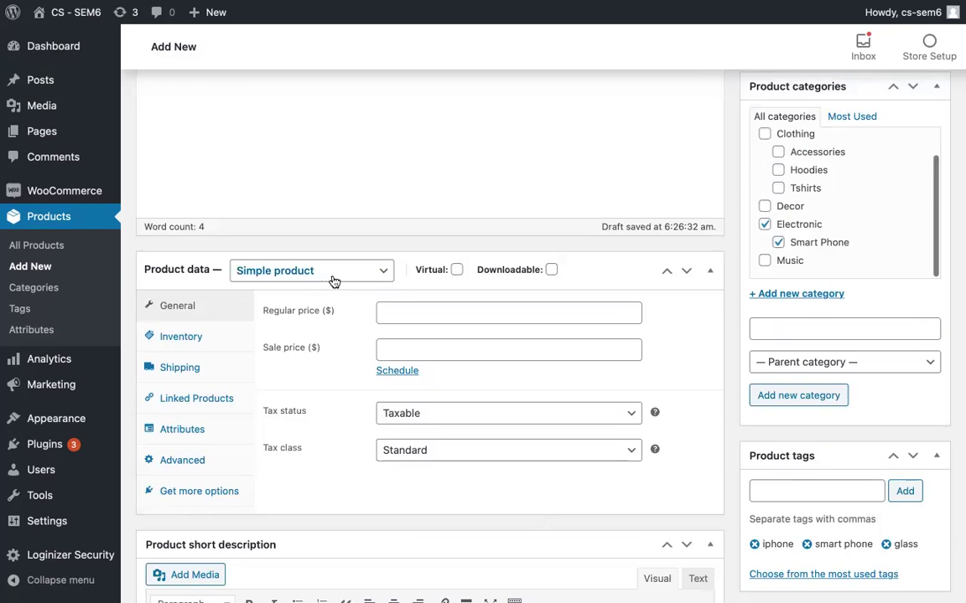
click(457, 270)
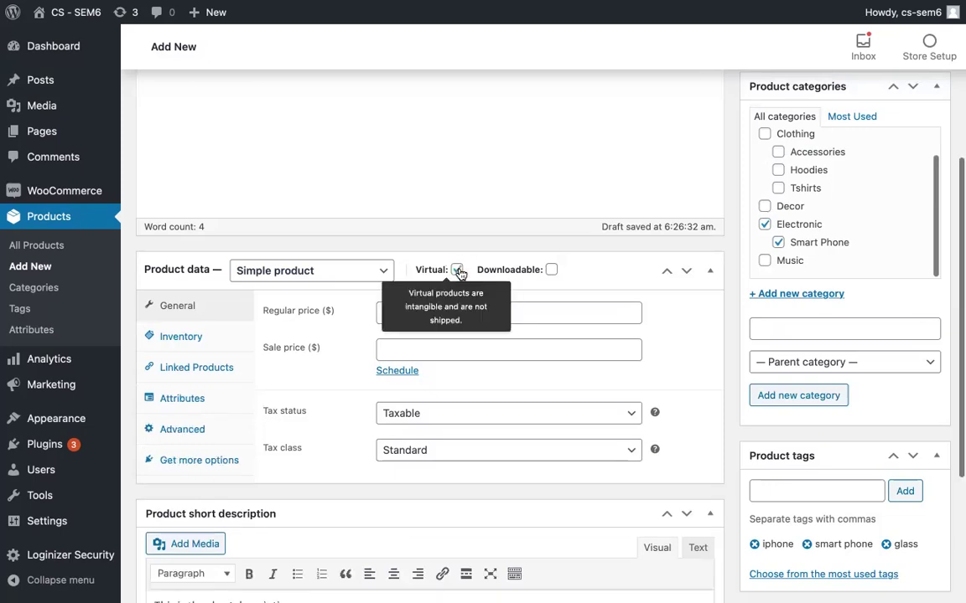
click(457, 270)
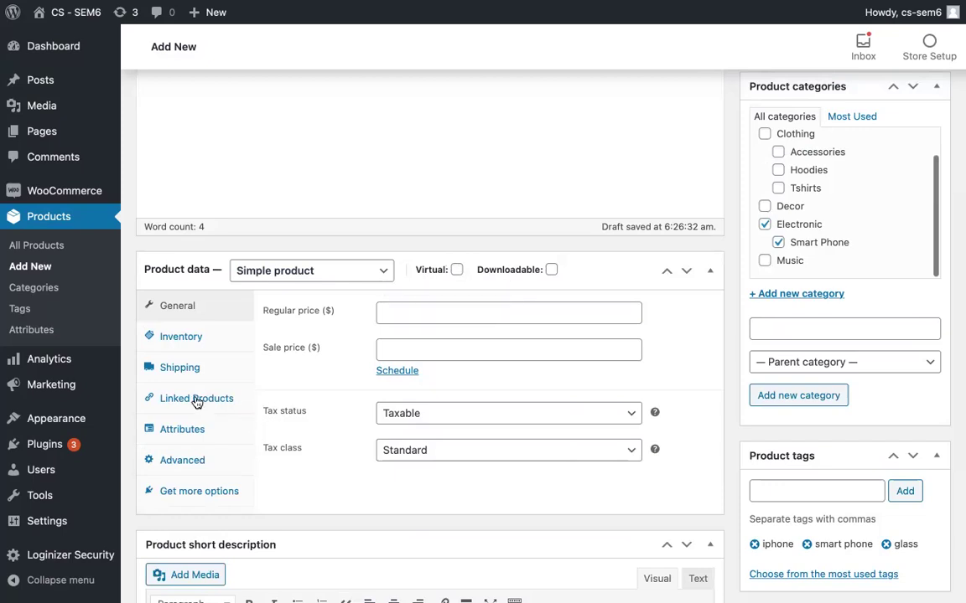
click(457, 272)
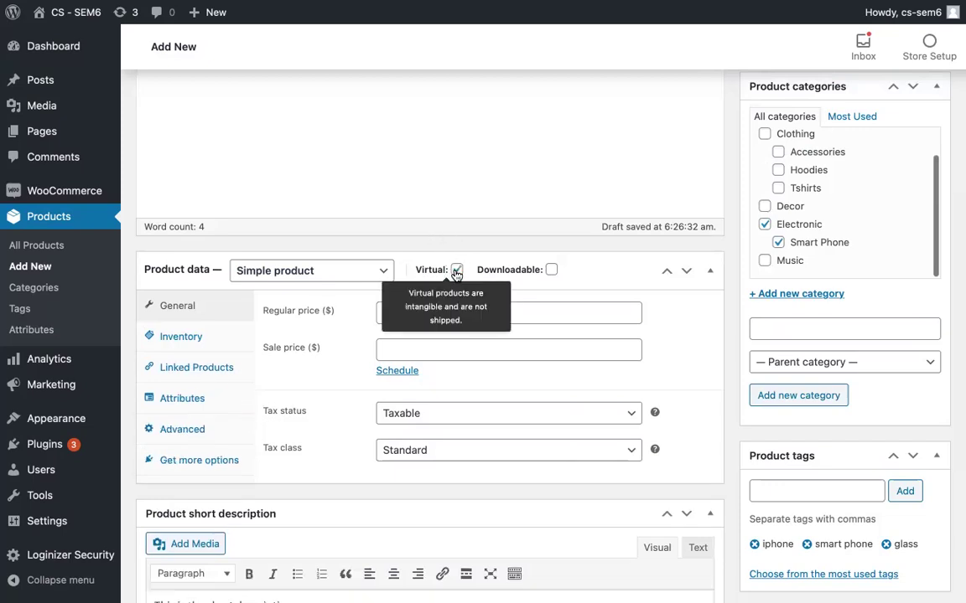
click(456, 271)
click(456, 271)
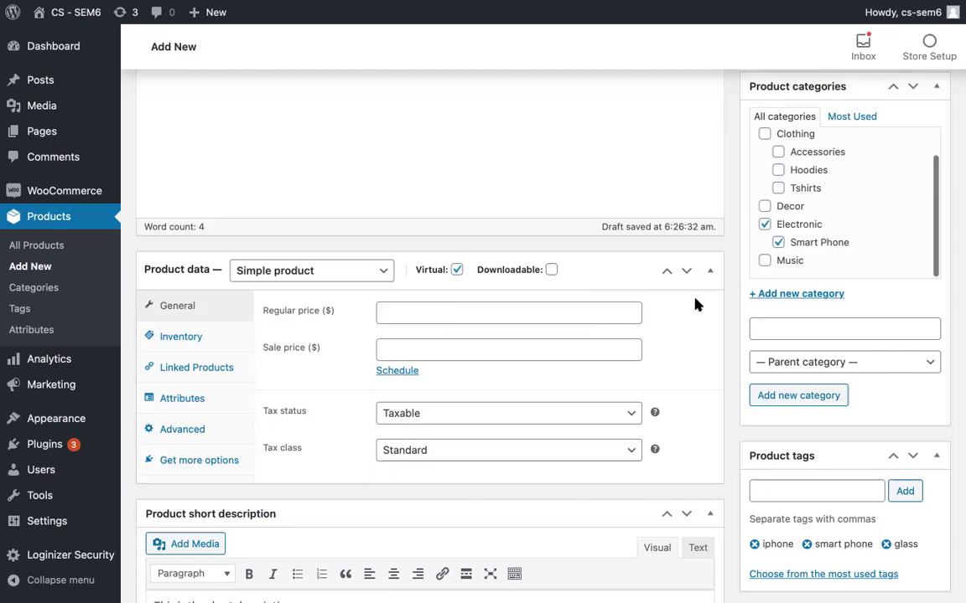
scroll(460, 196, down, 2)
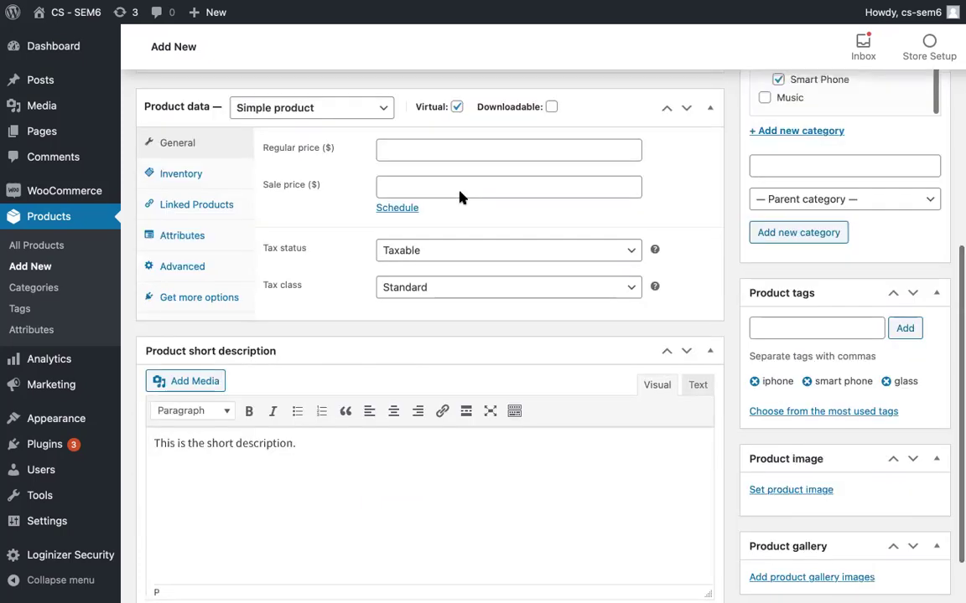
scroll(510, 140, up, 5)
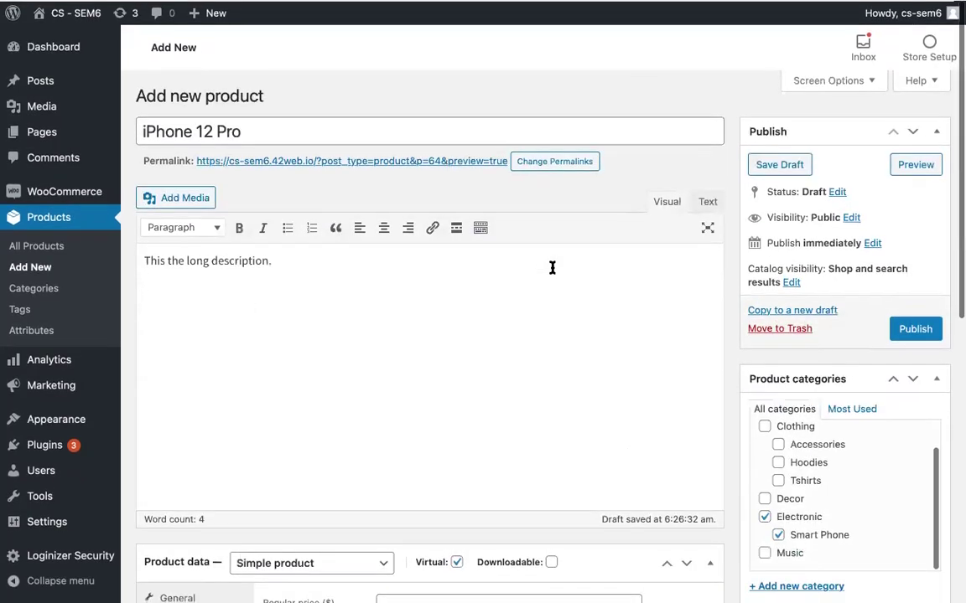
scroll(551, 268, down, 3)
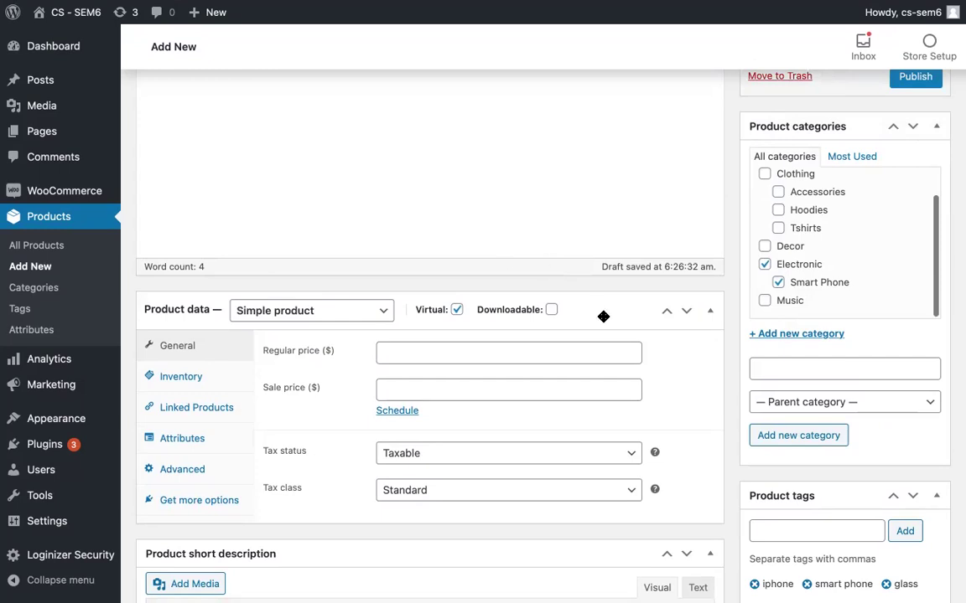
mouse_move(541, 306)
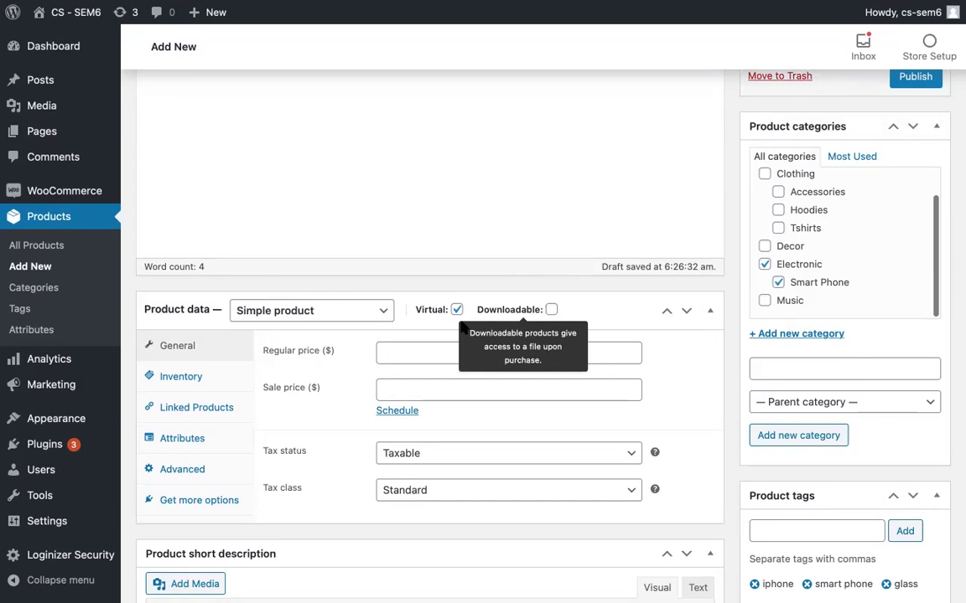
Step: Make the product Downloadable, with an empty files list, Unlimited download limit and Never expiry
mouse_move(446, 327)
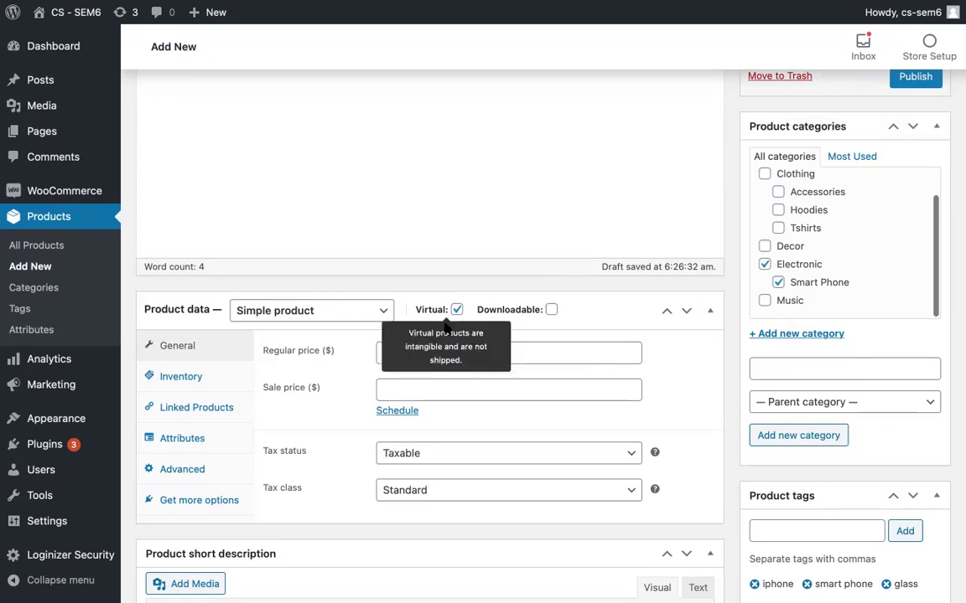
click(551, 311)
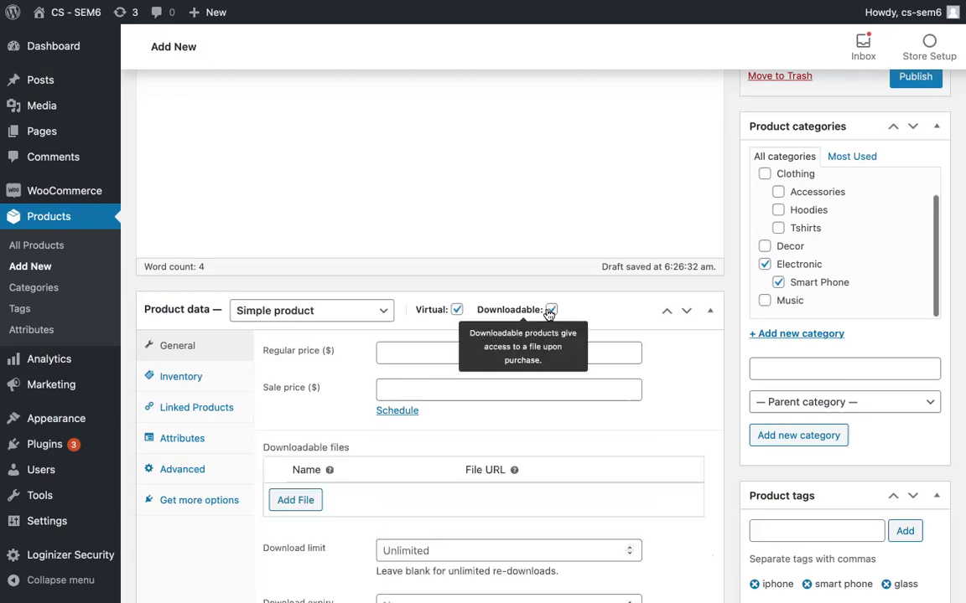
scroll(499, 457, up, 2)
scroll(500, 456, down, 3)
scroll(498, 457, down, 2)
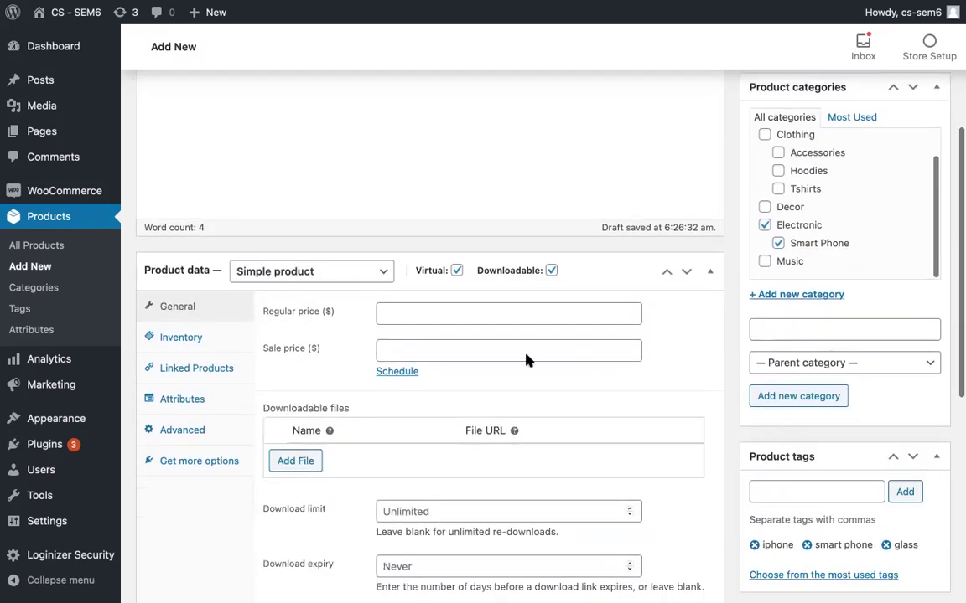
click(551, 233)
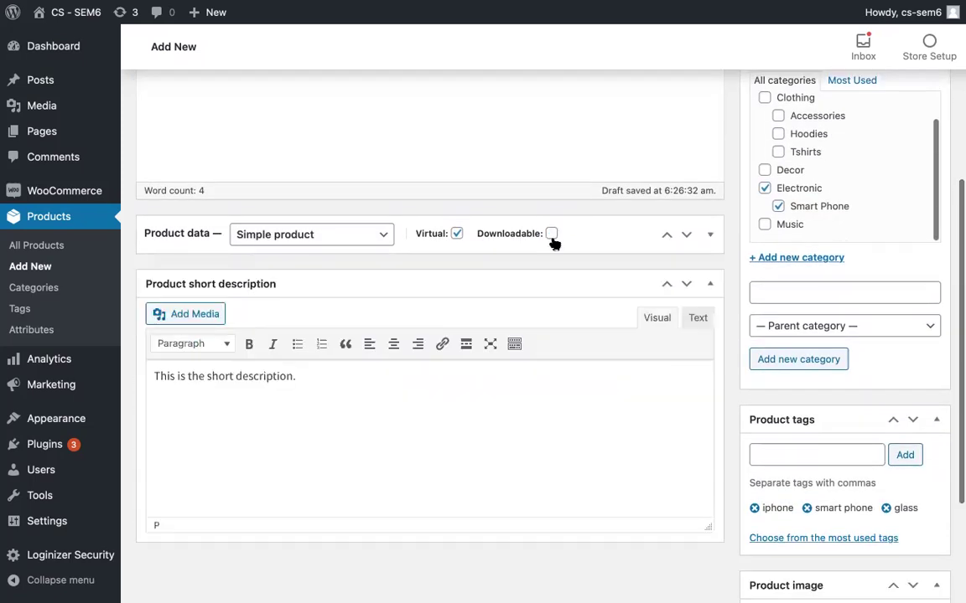
click(553, 234)
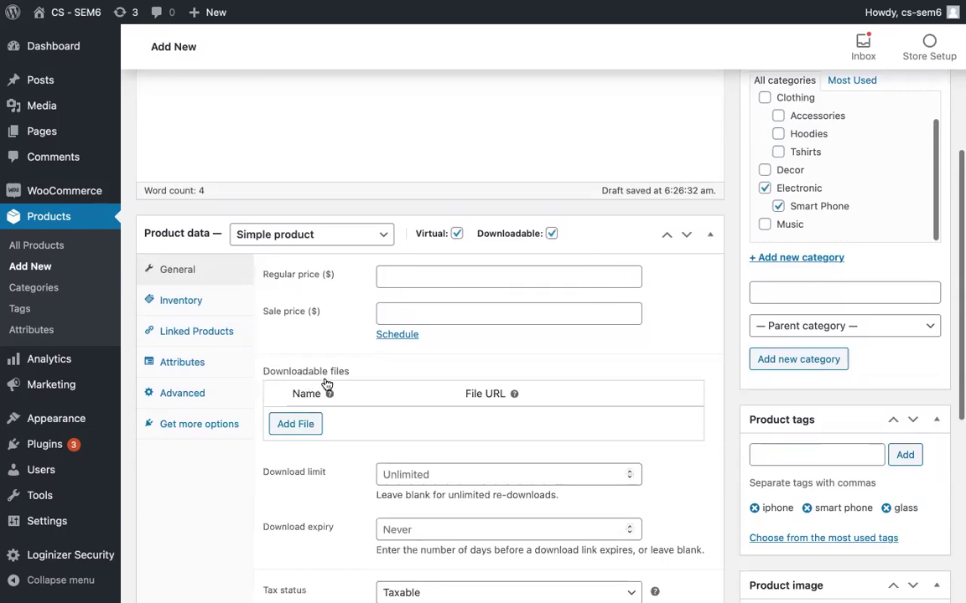
mouse_move(329, 393)
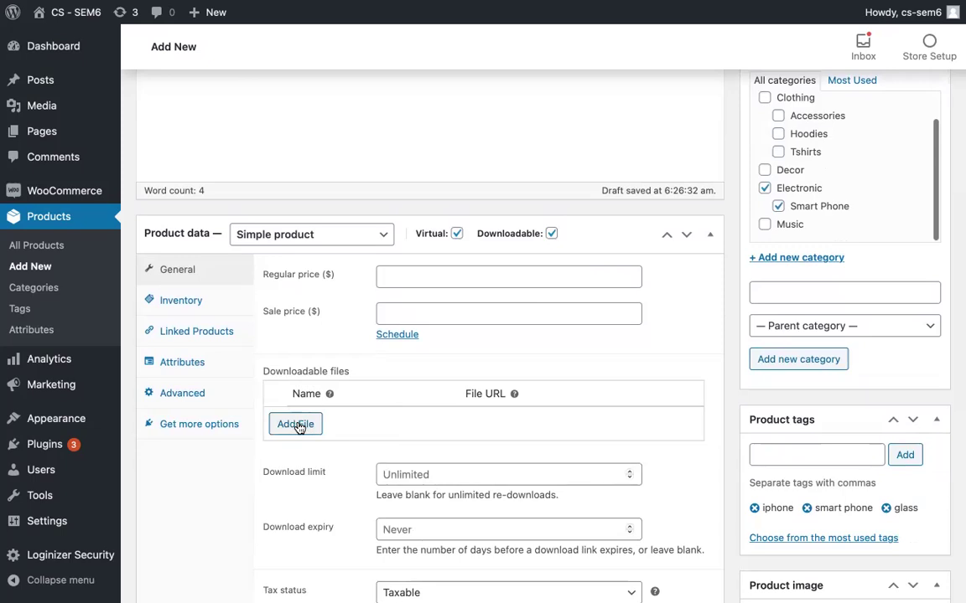
scroll(400, 352, down, 2)
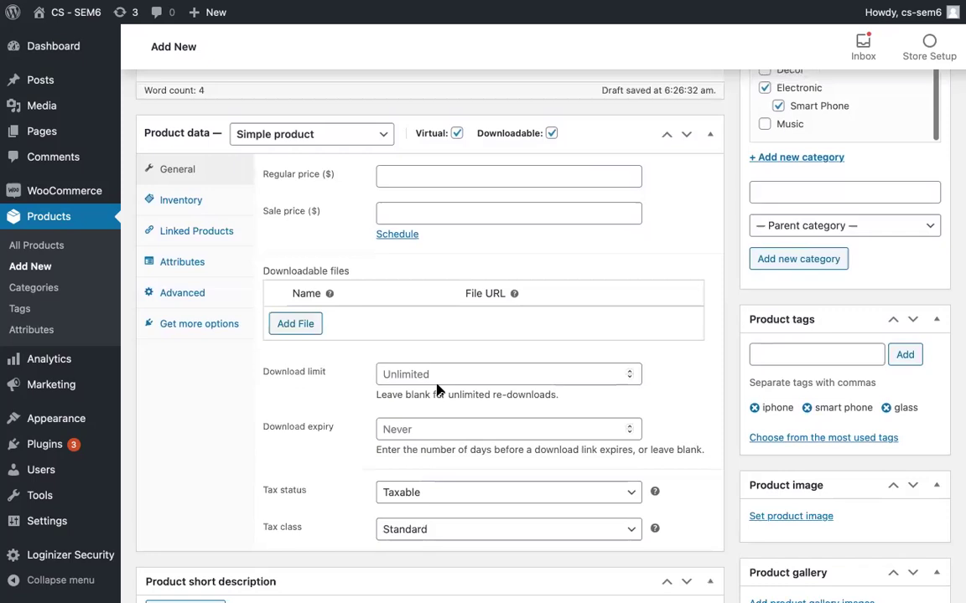
scroll(431, 394, down, 2)
click(428, 325)
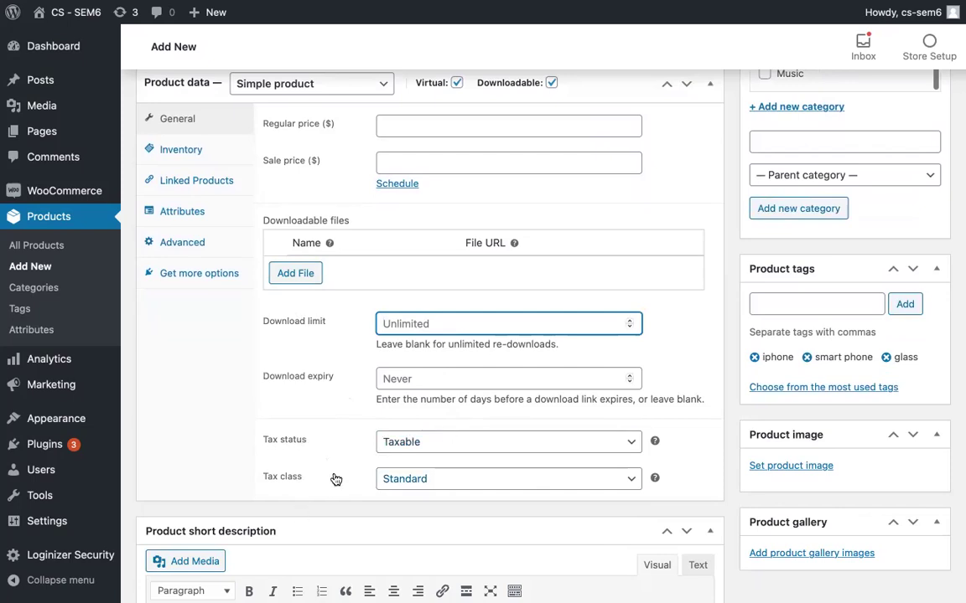
scroll(335, 479, down, 1)
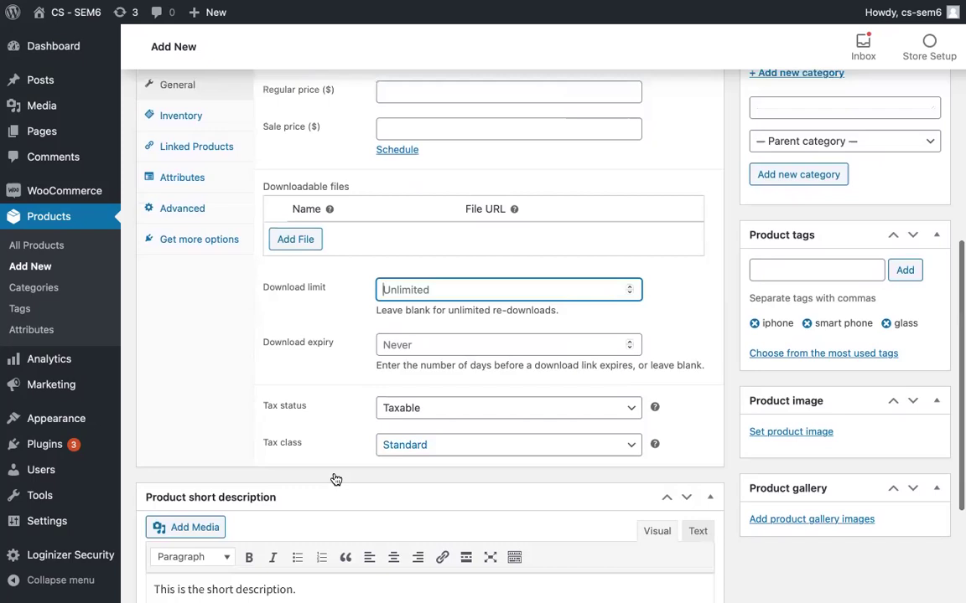
scroll(335, 479, up, 3)
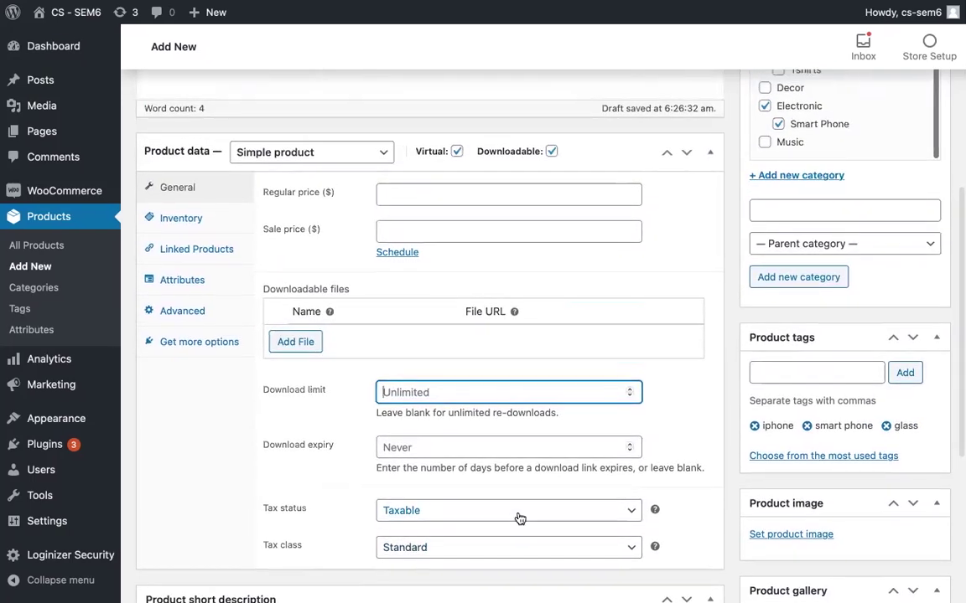
scroll(372, 501, up, 1)
scroll(372, 500, down, 2)
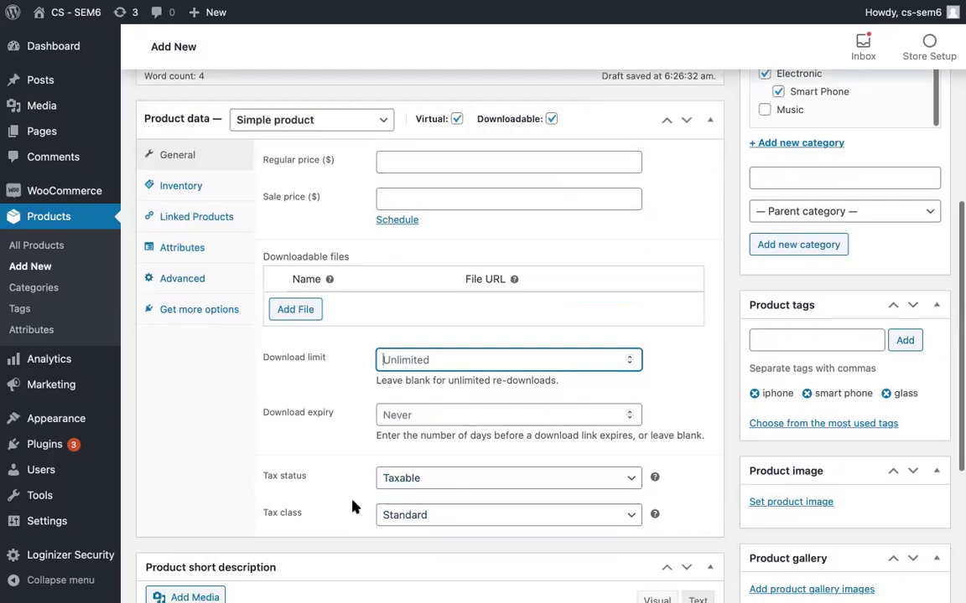
scroll(352, 506, down, 1)
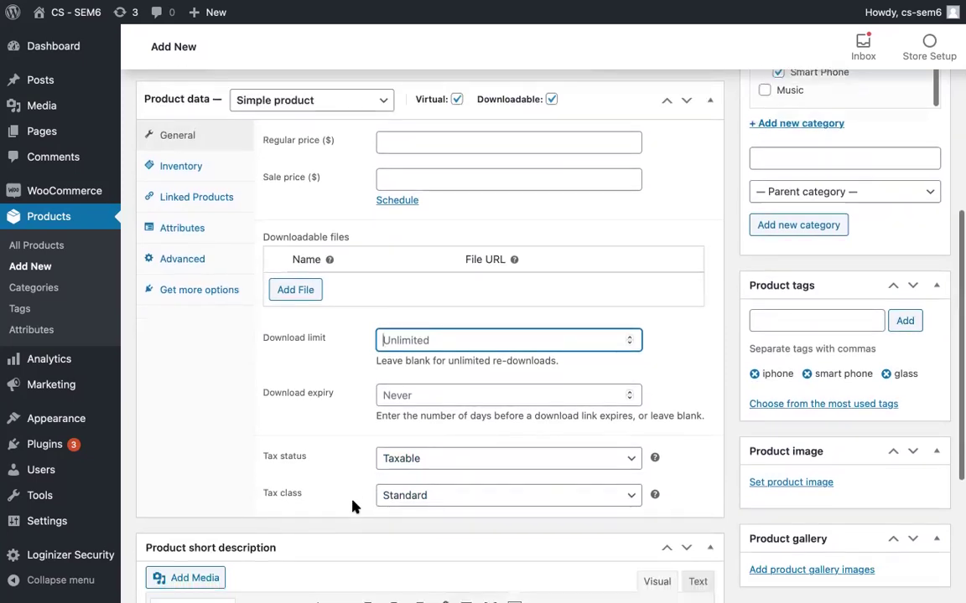
scroll(354, 504, down, 2)
scroll(354, 502, up, 2)
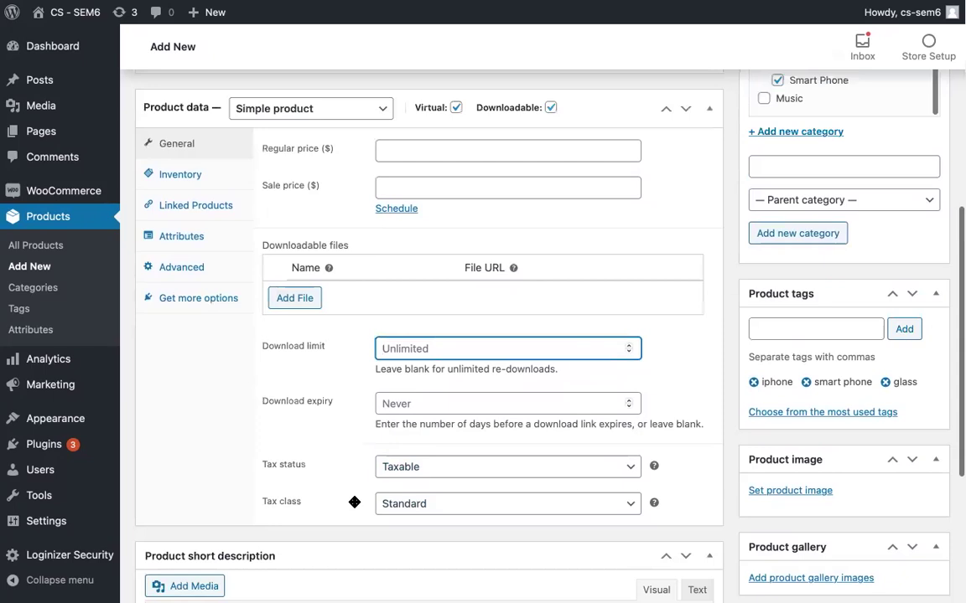
scroll(355, 503, up, 4)
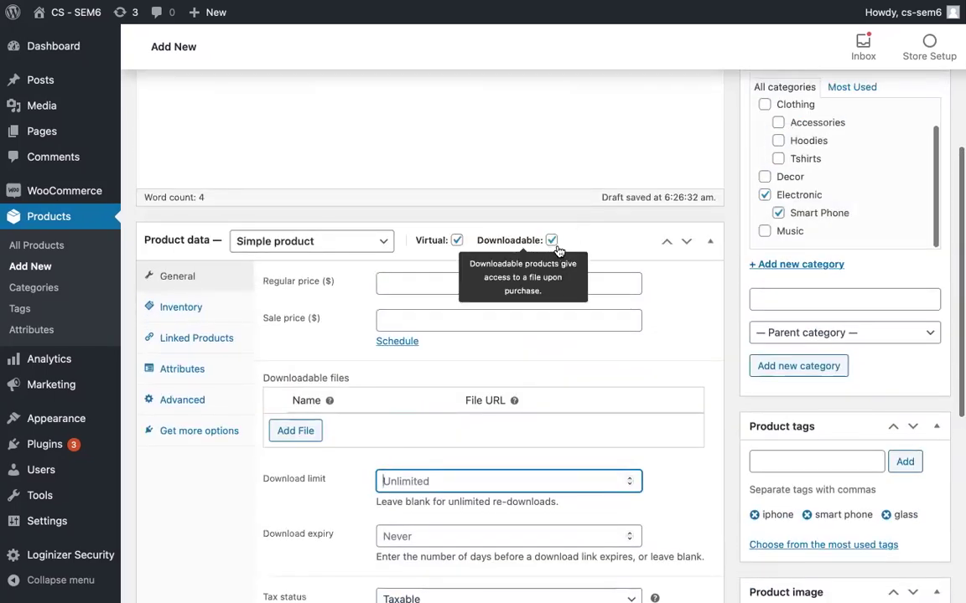
Step: Untick Downloadable and Virtual, and set the regular price to 999
click(551, 241)
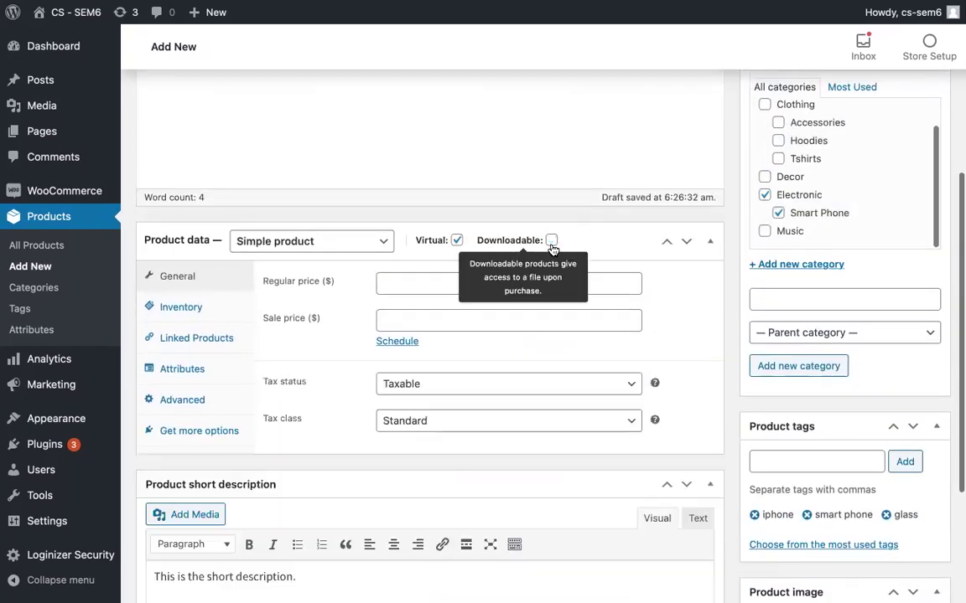
click(458, 241)
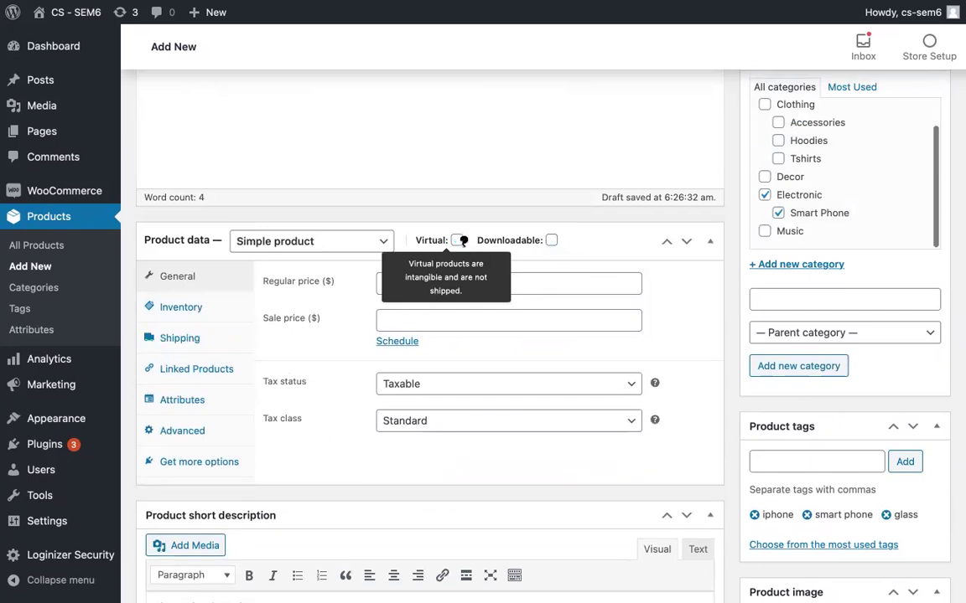
click(502, 281)
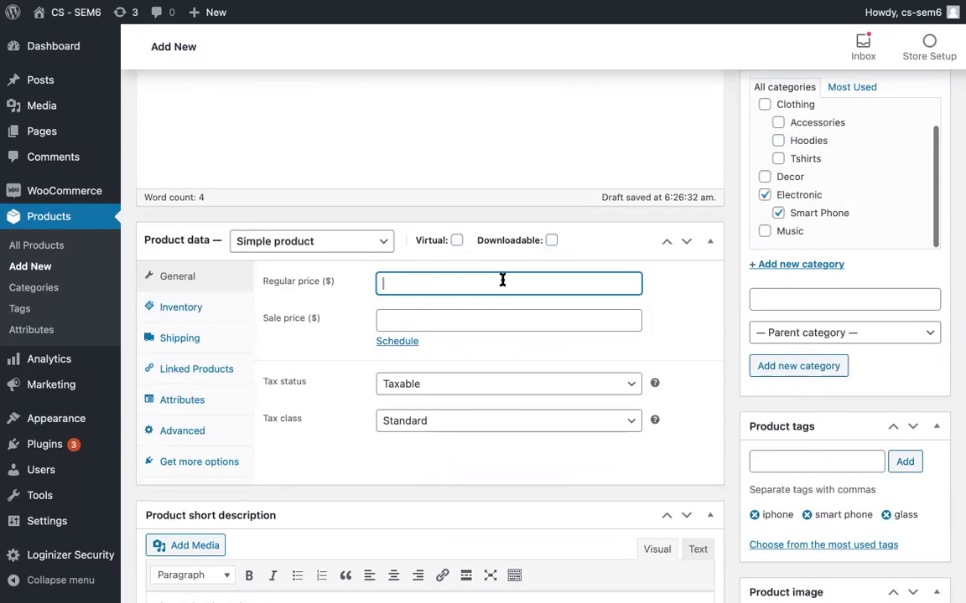
text(700)
key(BackSpace)
key(BackSpace)
key(BackSpace)
text(9999)
key(BackSpace)
Step: Set the sale price to 900 with no sale schedule dates
click(433, 328)
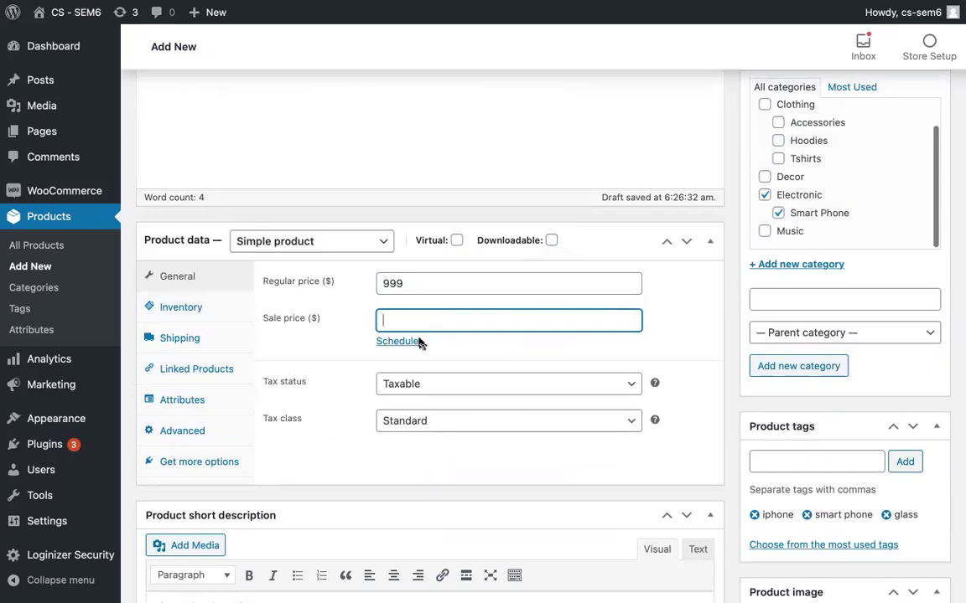
click(406, 342)
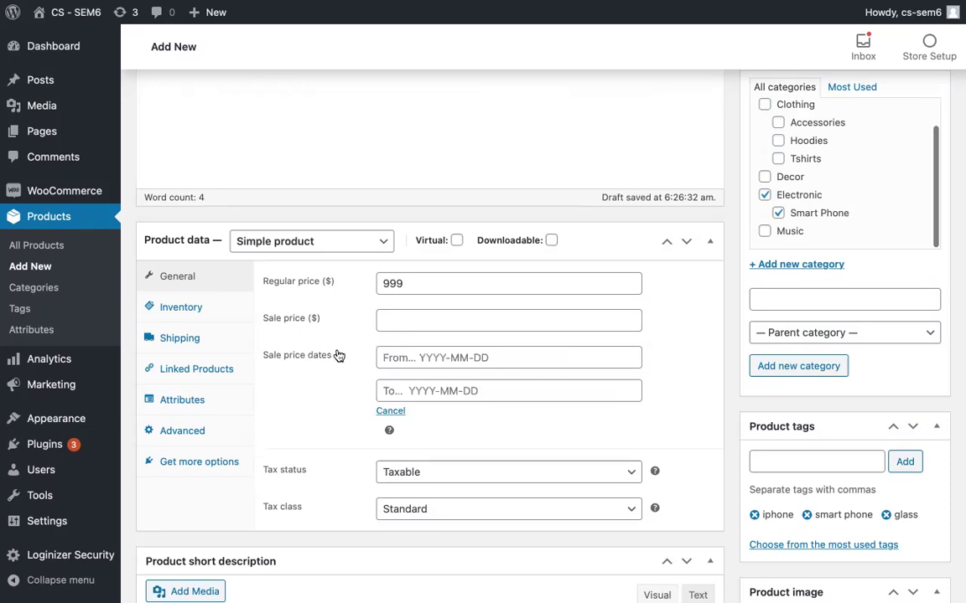
click(390, 411)
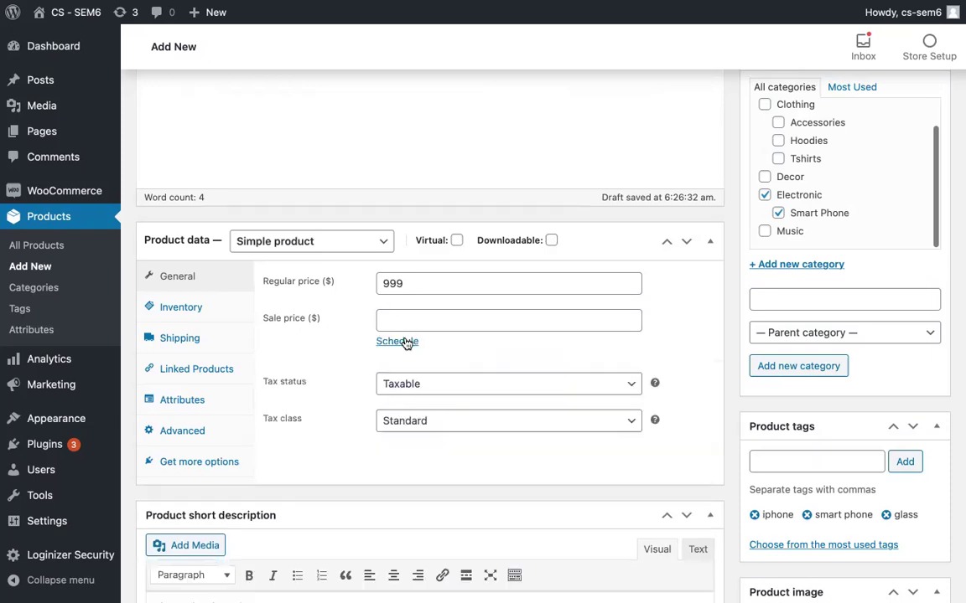
click(405, 342)
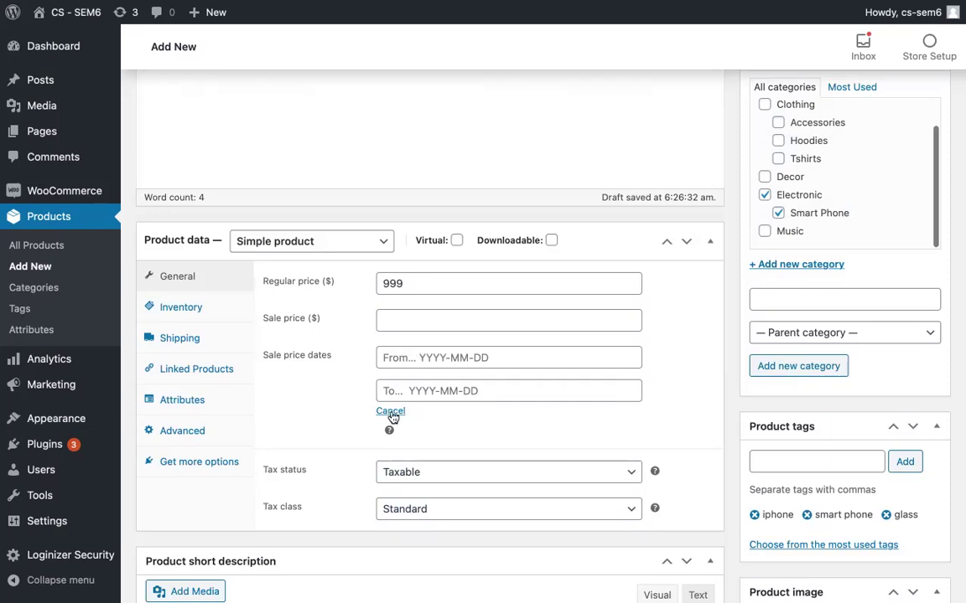
click(391, 412)
click(419, 321)
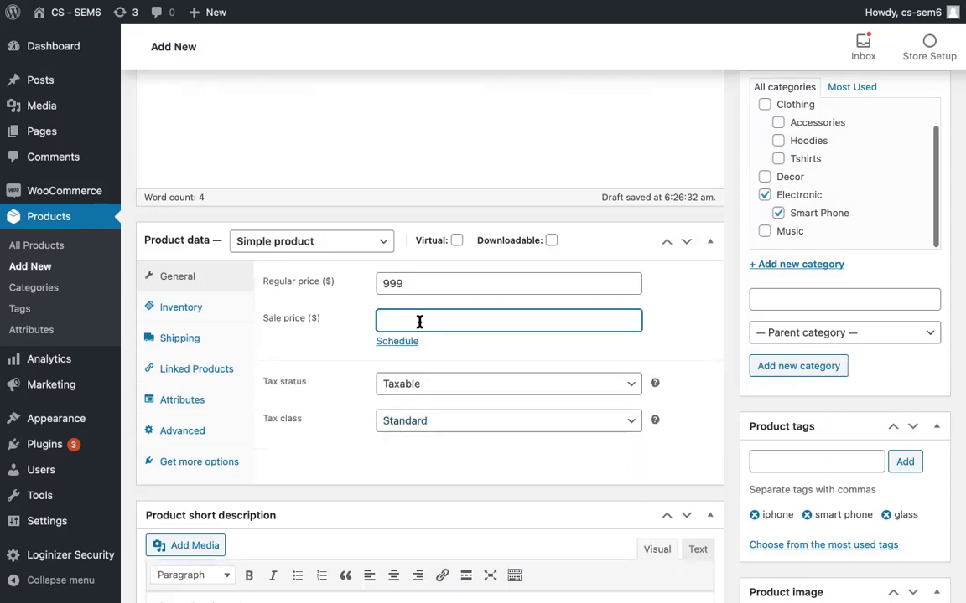
text(900)
Step: Bring up the Inventory settings in Product data and start editing the SKU field
click(206, 312)
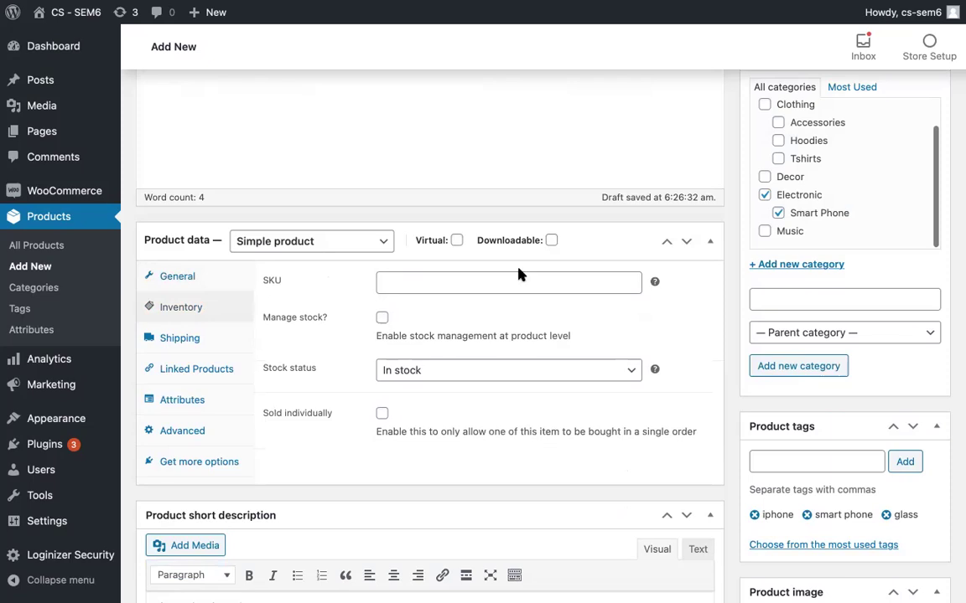
mouse_move(656, 286)
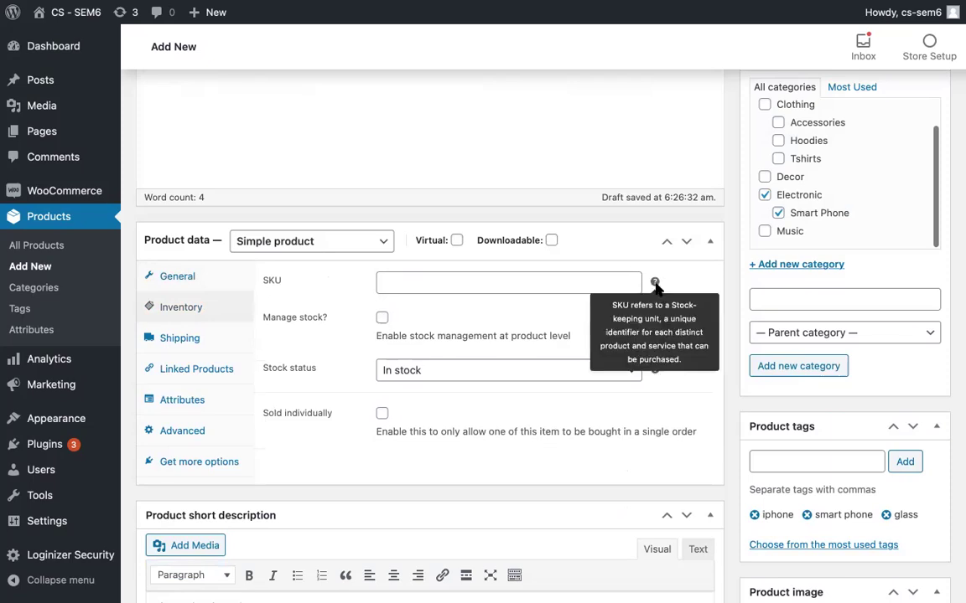
click(588, 281)
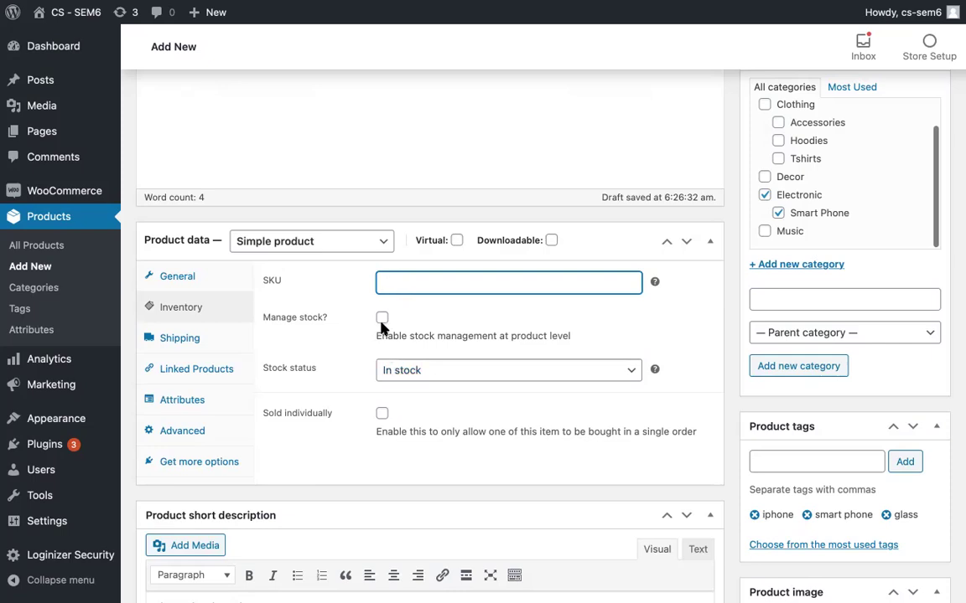
Step: Enable Manage stock and replace the stock quantity 0 with 200
click(381, 327)
click(381, 319)
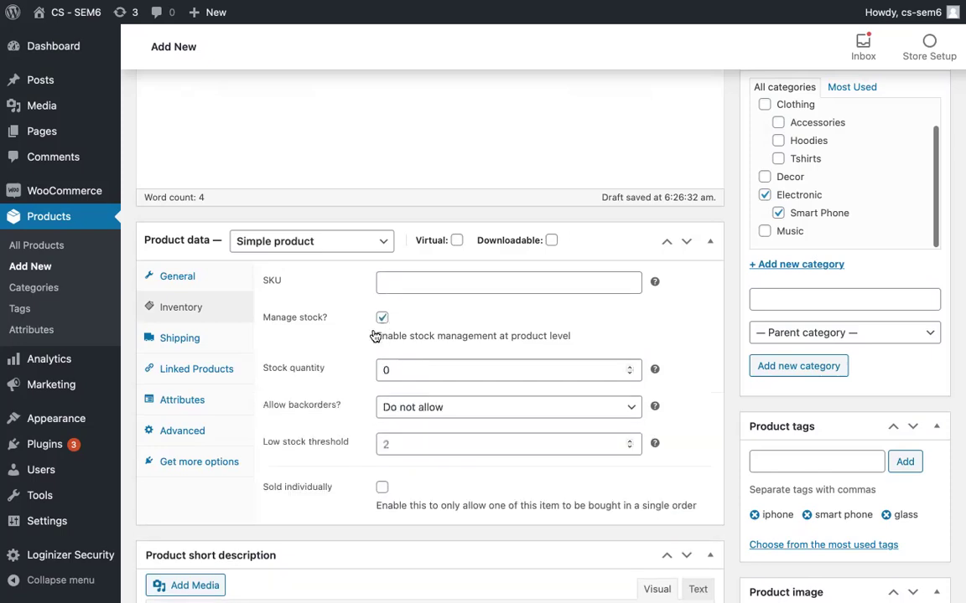
drag(425, 370, 336, 380)
text(200)
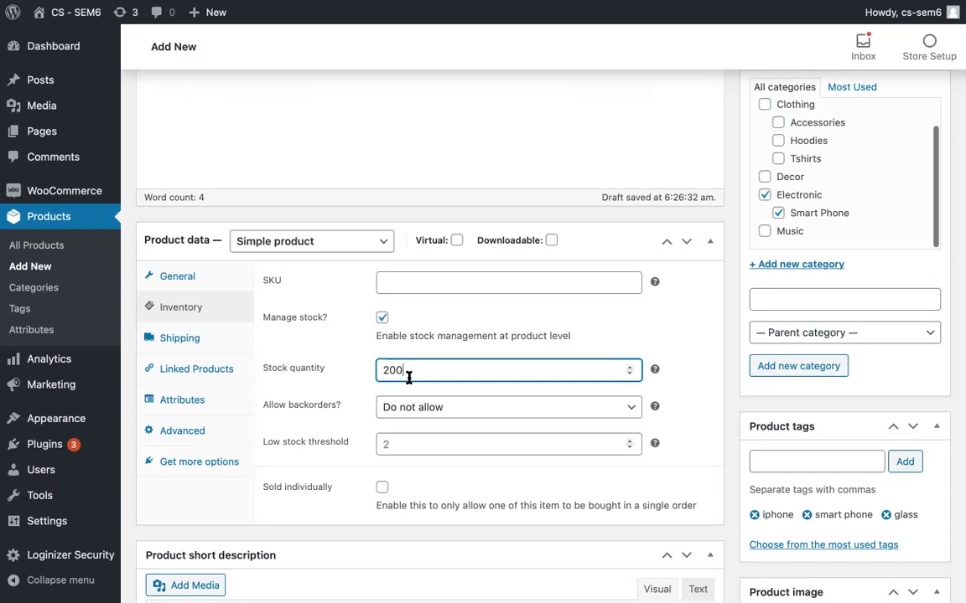
Step: Leave Allow backorders set to Do not allow after checking its choices
click(425, 407)
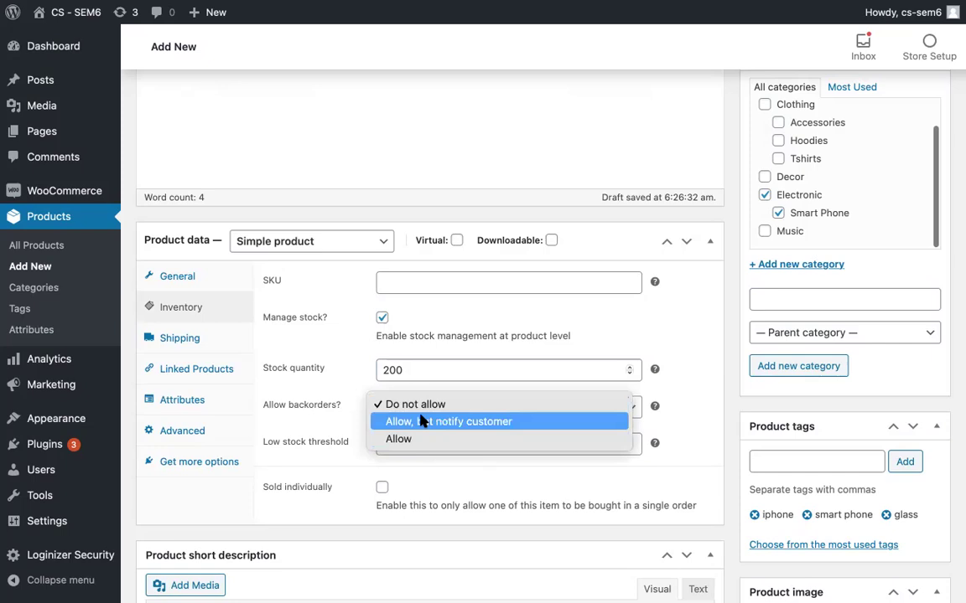
click(333, 424)
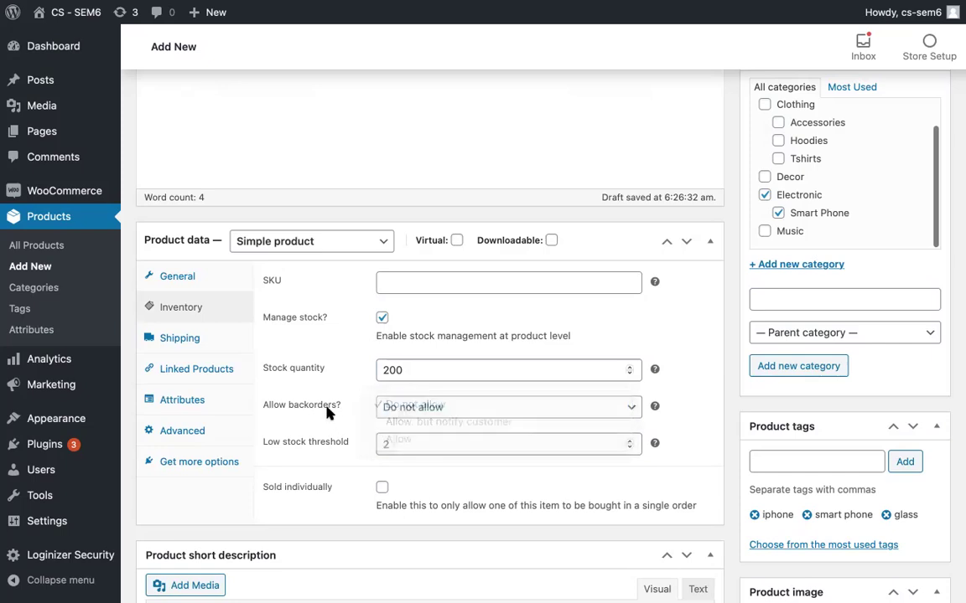
click(446, 405)
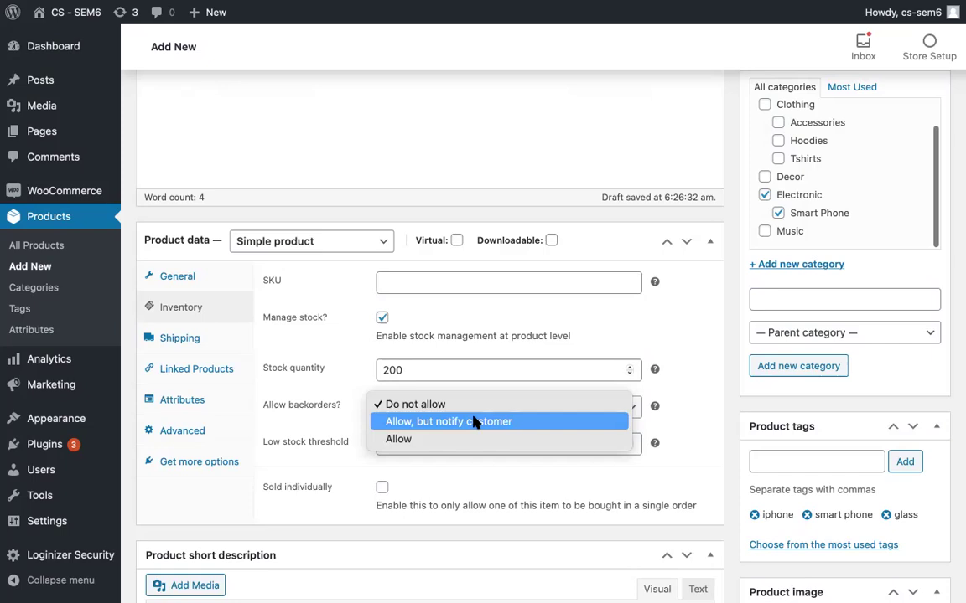
right_click(350, 438)
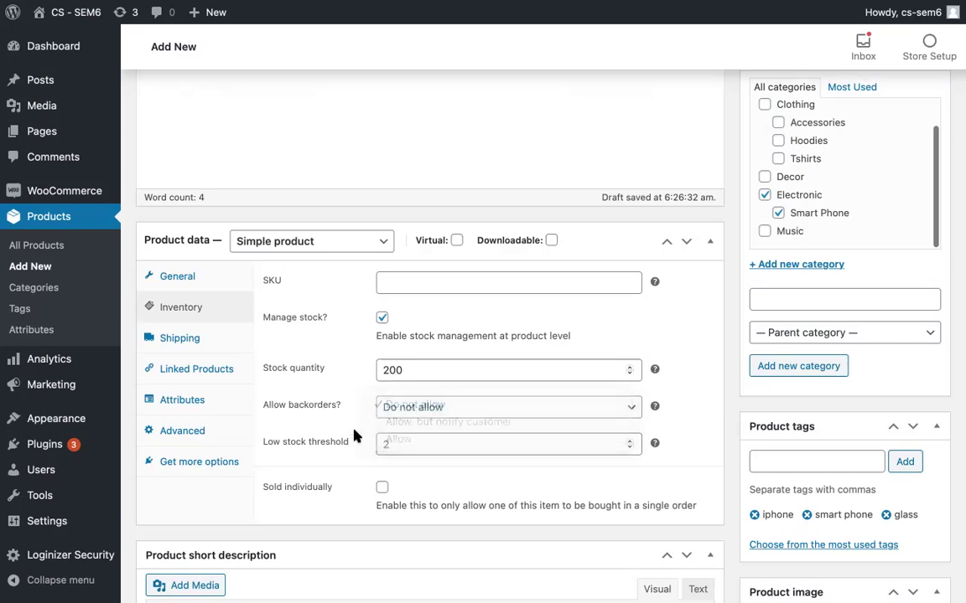
right_click(357, 431)
click(333, 418)
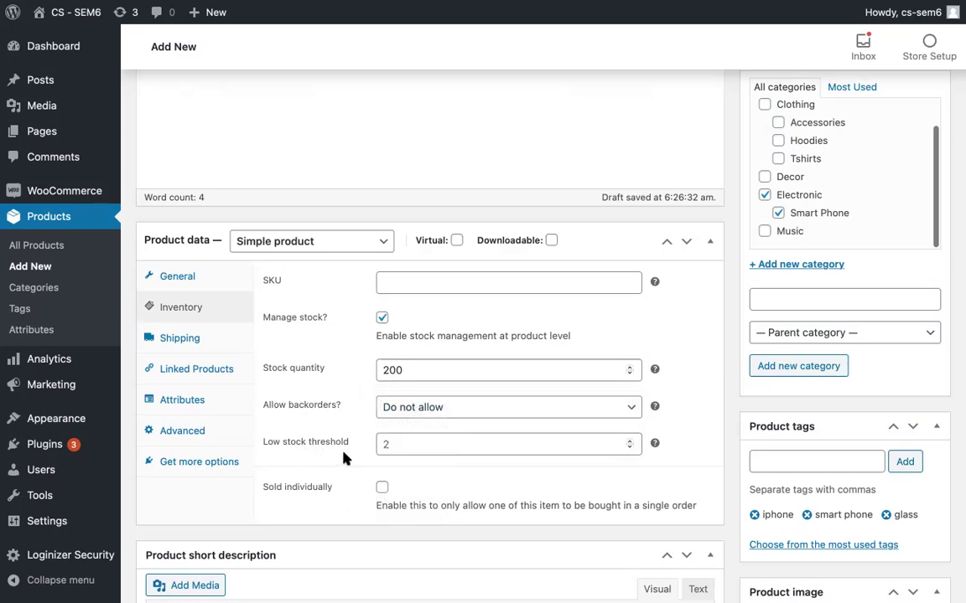
Step: Set the low stock threshold to 10 and tick Sold individually
click(421, 446)
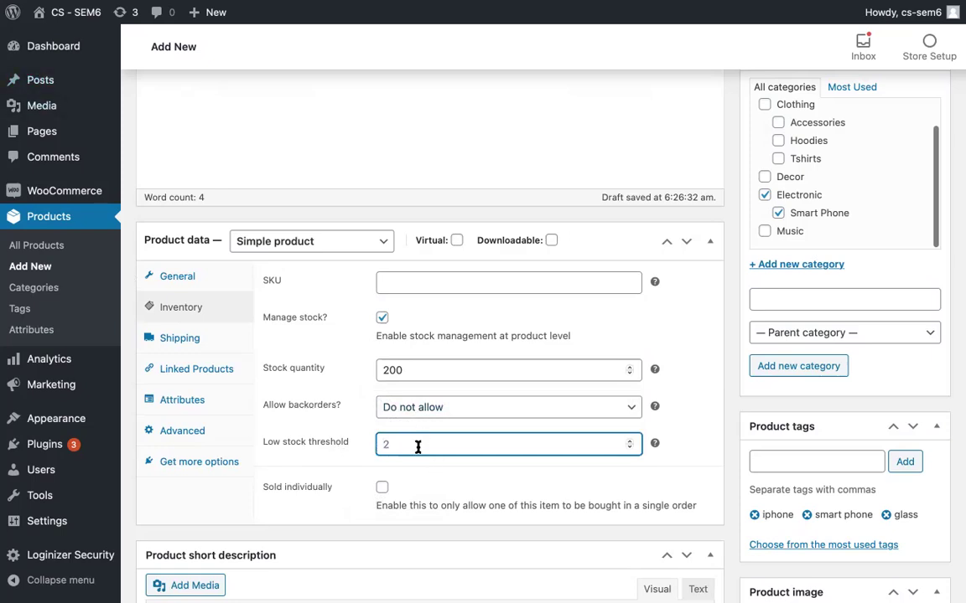
text(10)
scroll(390, 524, up, 1)
scroll(390, 524, down, 1)
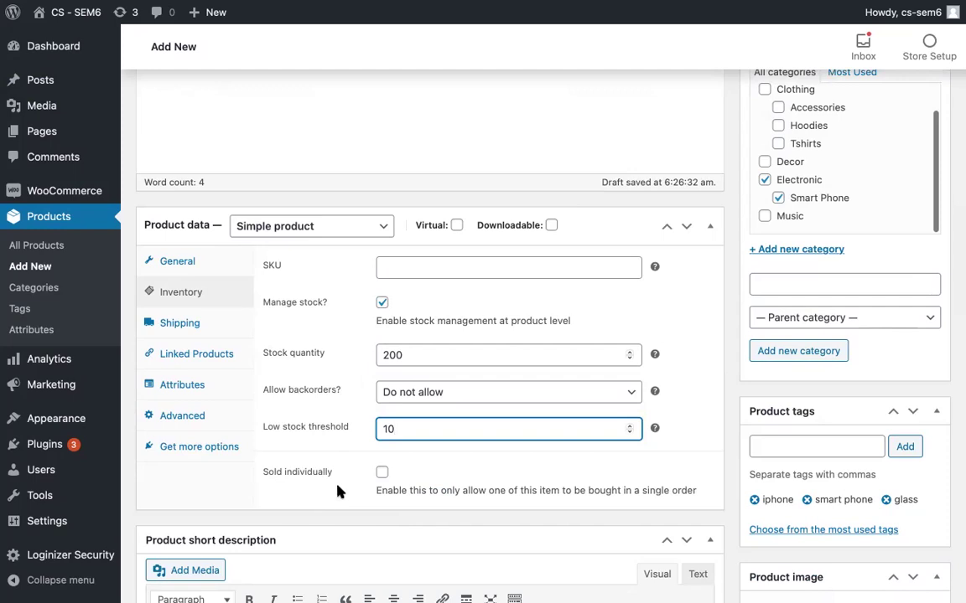
click(381, 473)
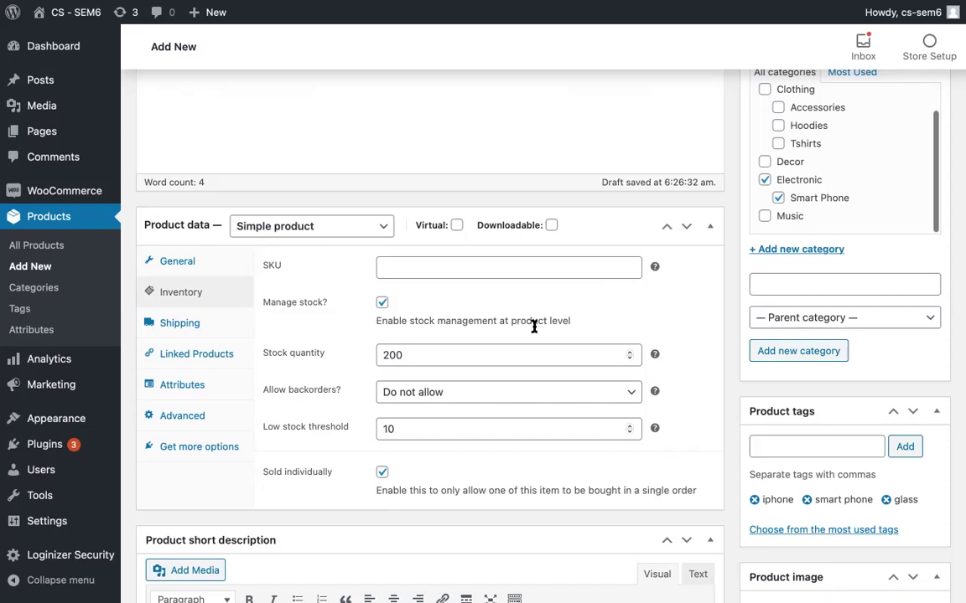
Step: Bring up the Shipping tab and select the Weight (kg) and Length fields
click(220, 324)
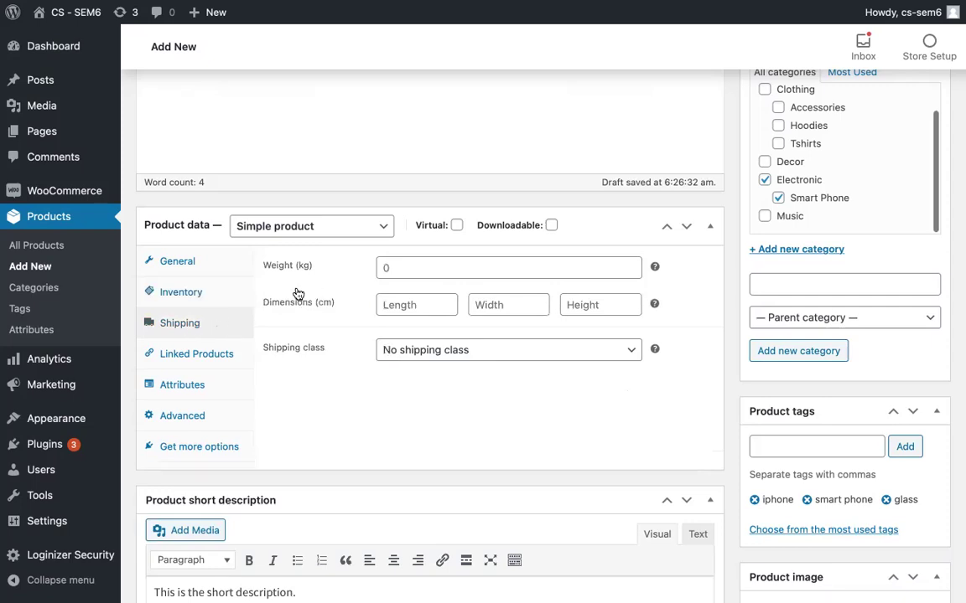
click(408, 269)
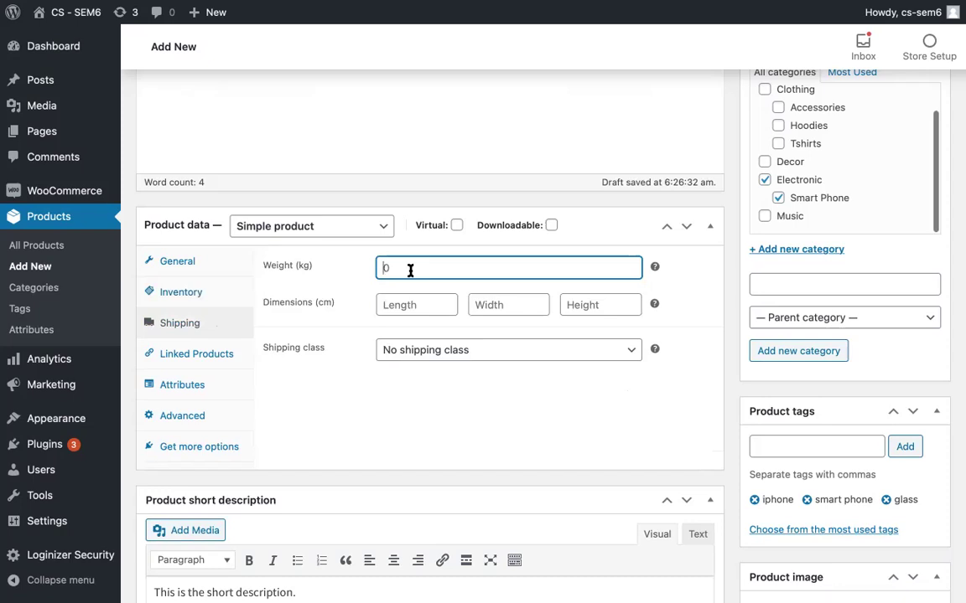
click(421, 302)
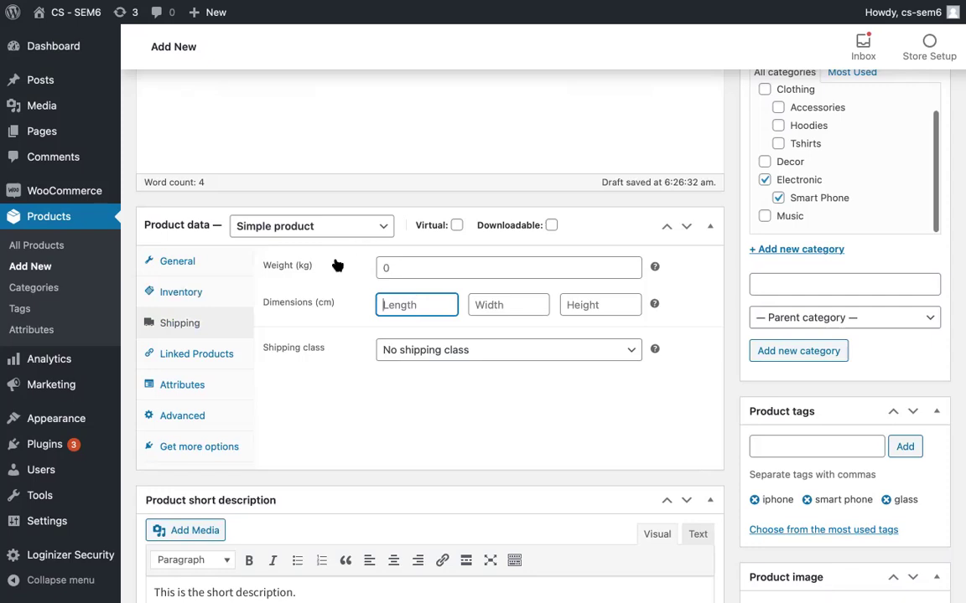
click(305, 267)
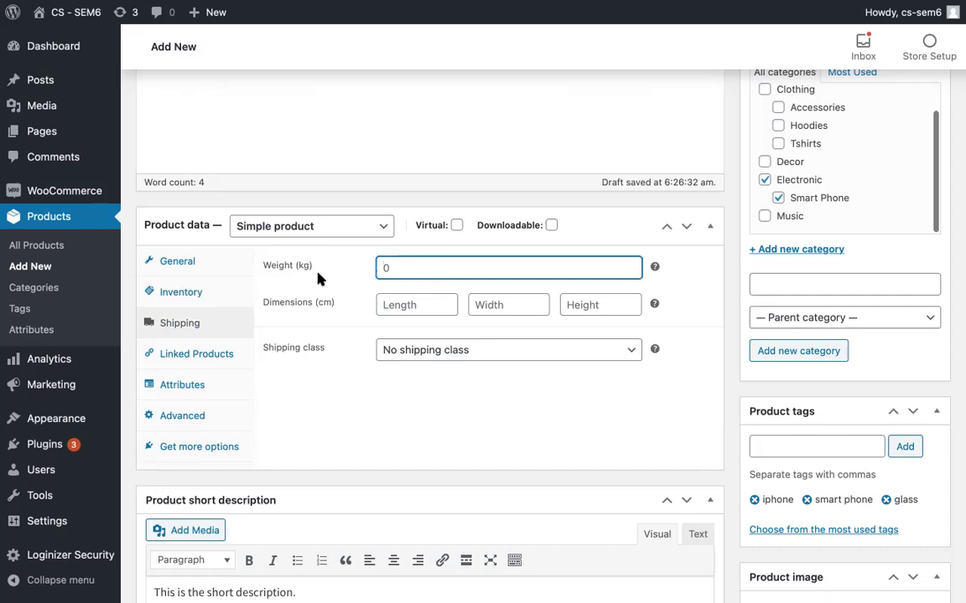
key(Tab)
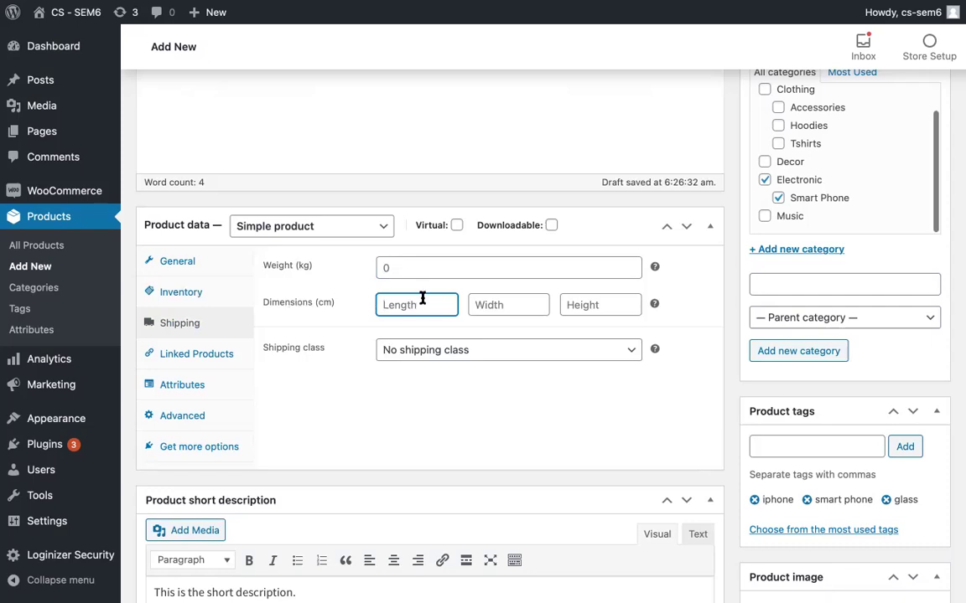
click(479, 306)
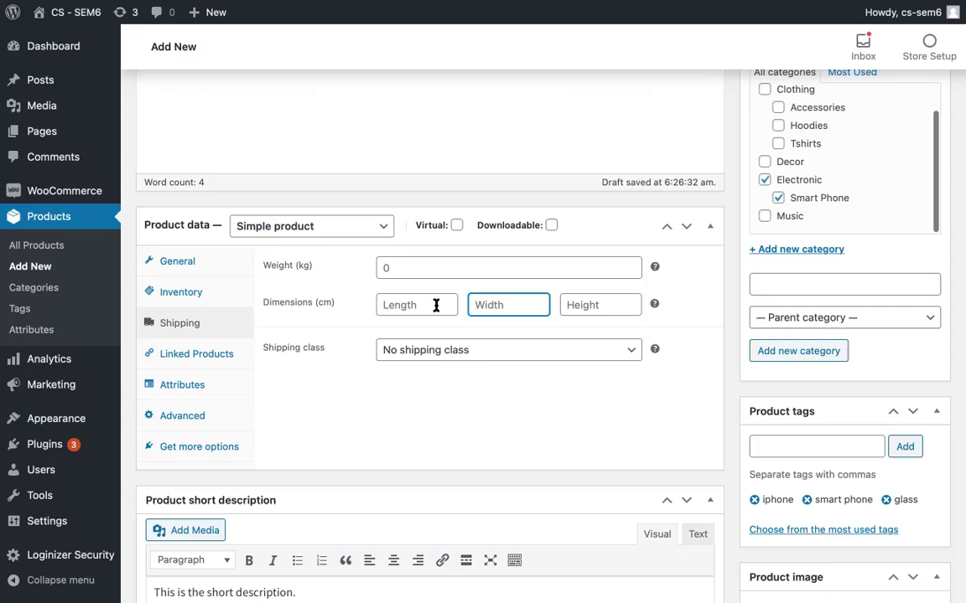
click(428, 304)
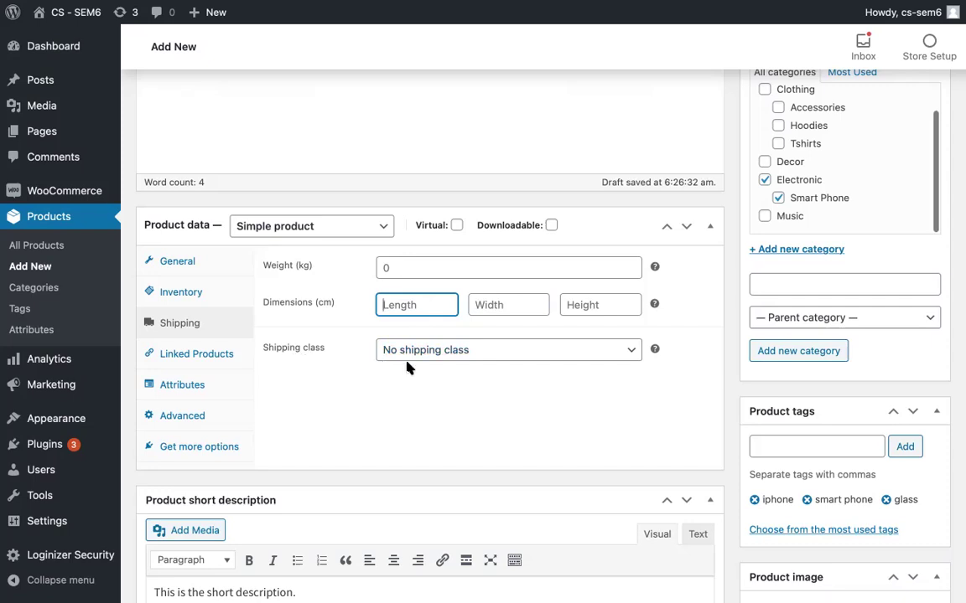
click(423, 357)
click(414, 425)
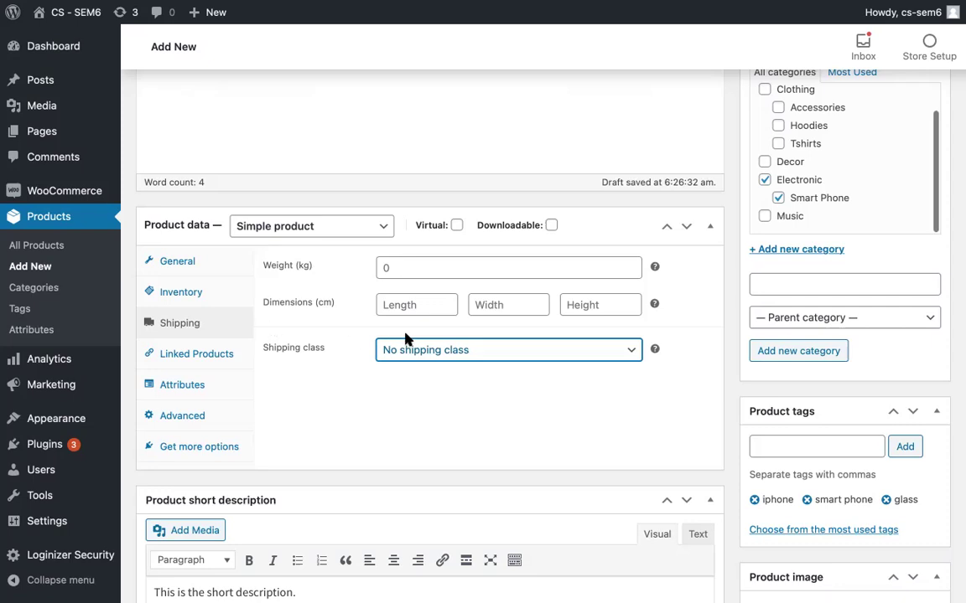
Step: Leave the shipping class as 'No shipping class' and display the Linked Products settings
click(424, 351)
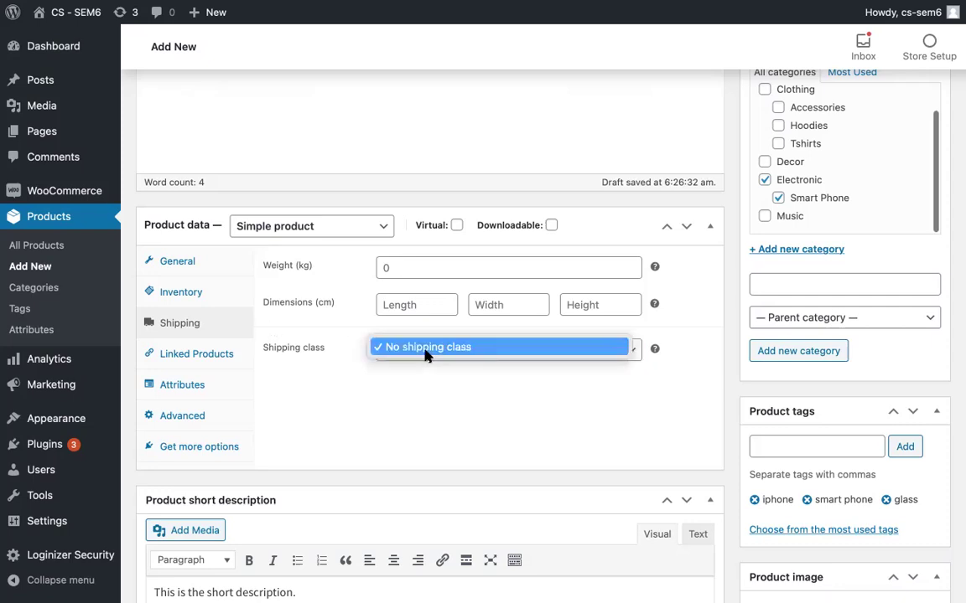
click(425, 354)
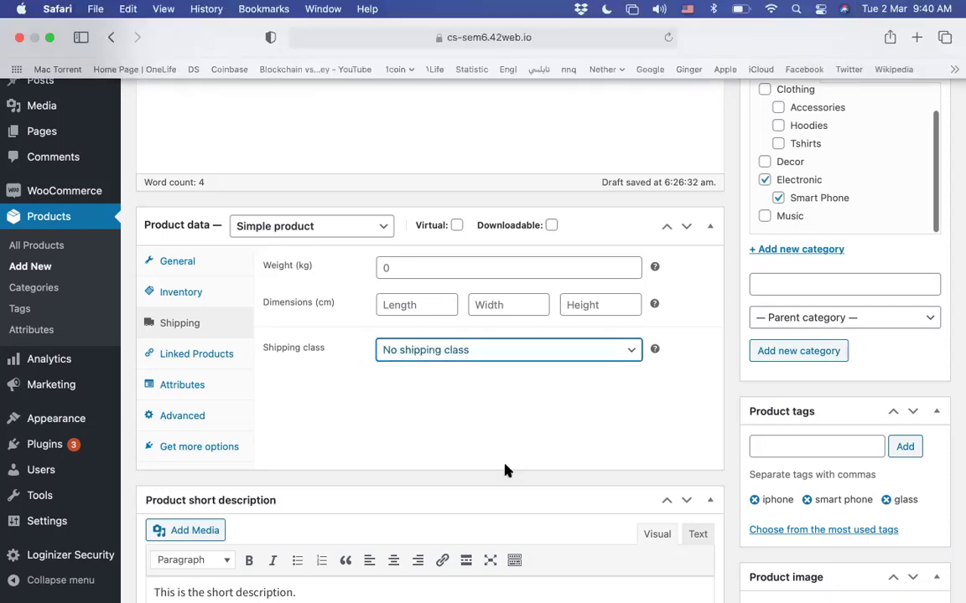
click(234, 366)
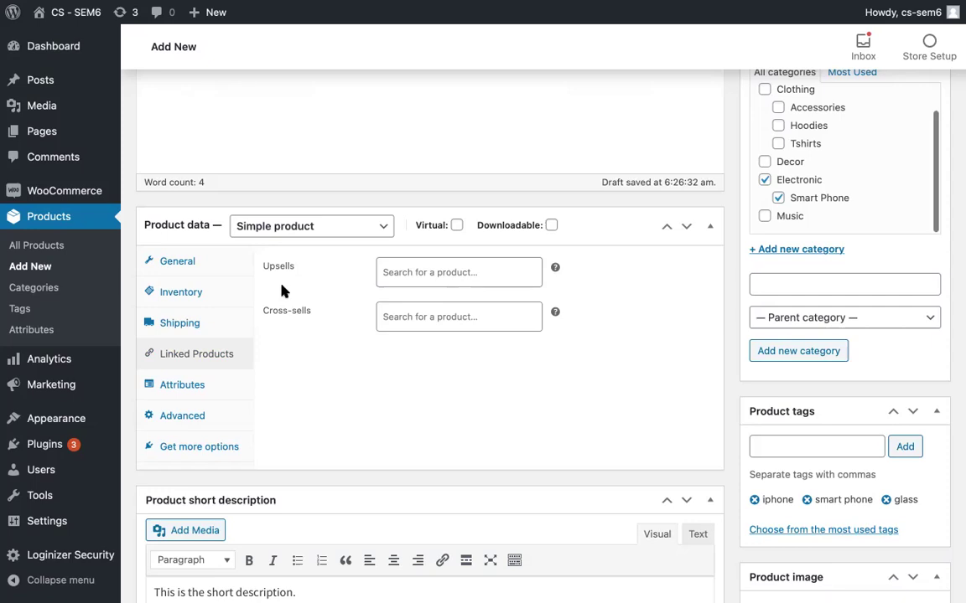
click(422, 272)
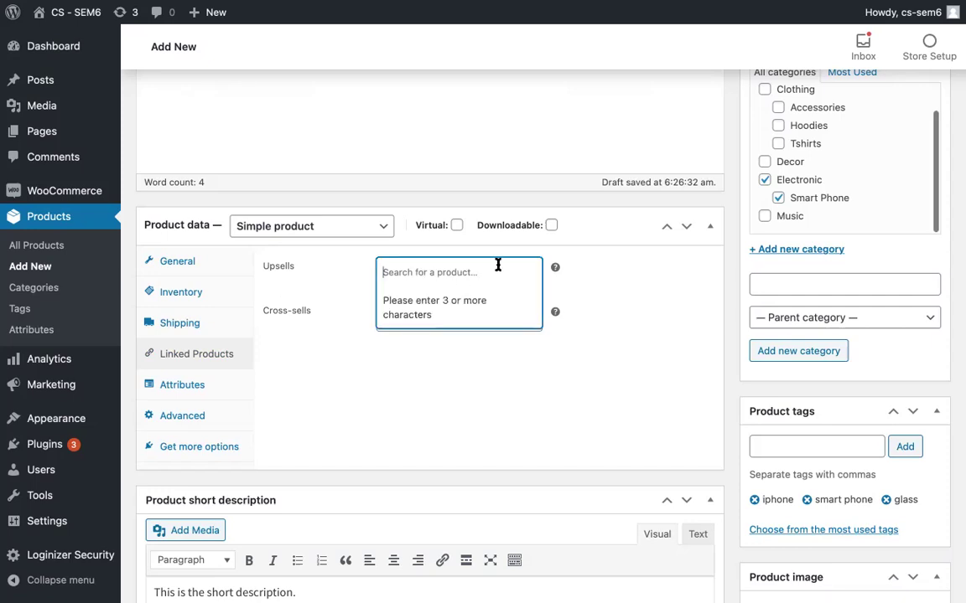
click(585, 266)
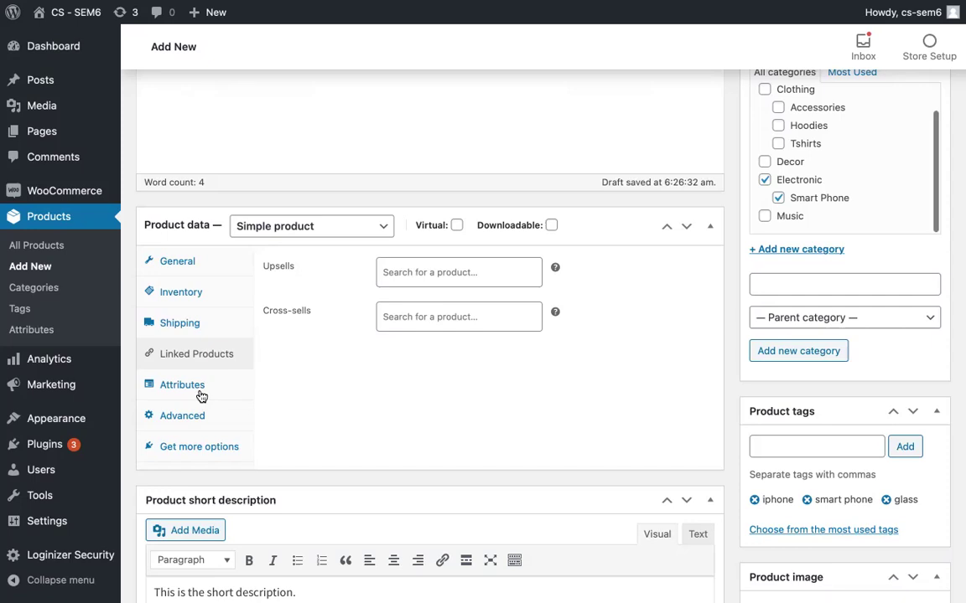
Step: In the Advanced settings, enter the purchase note 'Zor spas!'
click(199, 394)
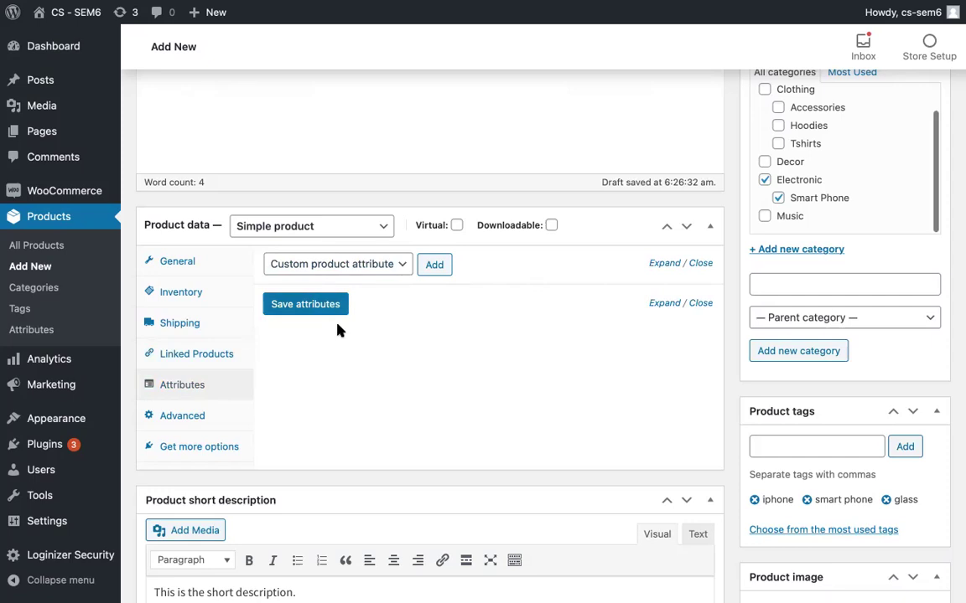
click(219, 418)
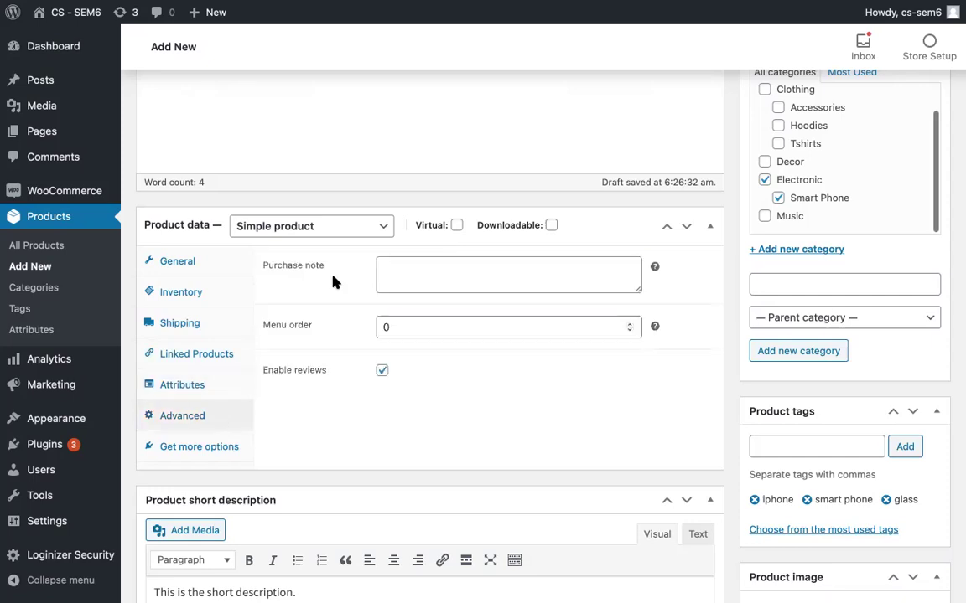
click(405, 278)
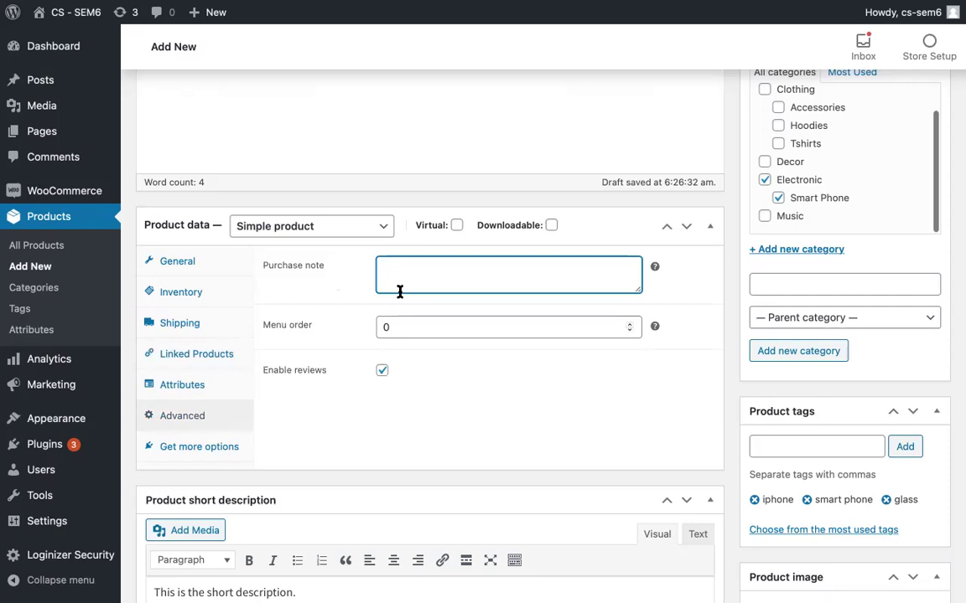
text(Zor spas!)
click(352, 354)
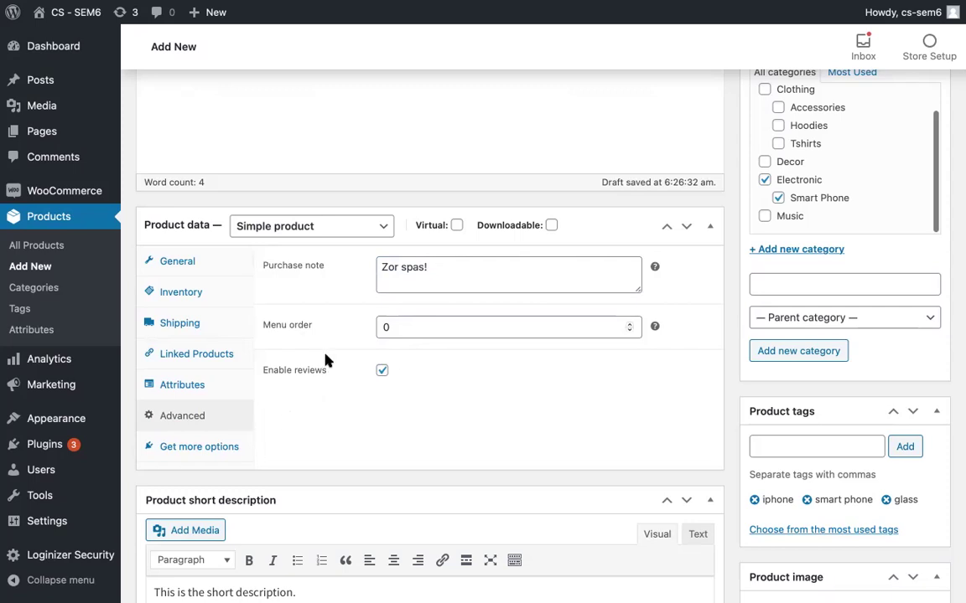
Step: Save the iPhone 12 Pro product as a draft
scroll(327, 360, up, 5)
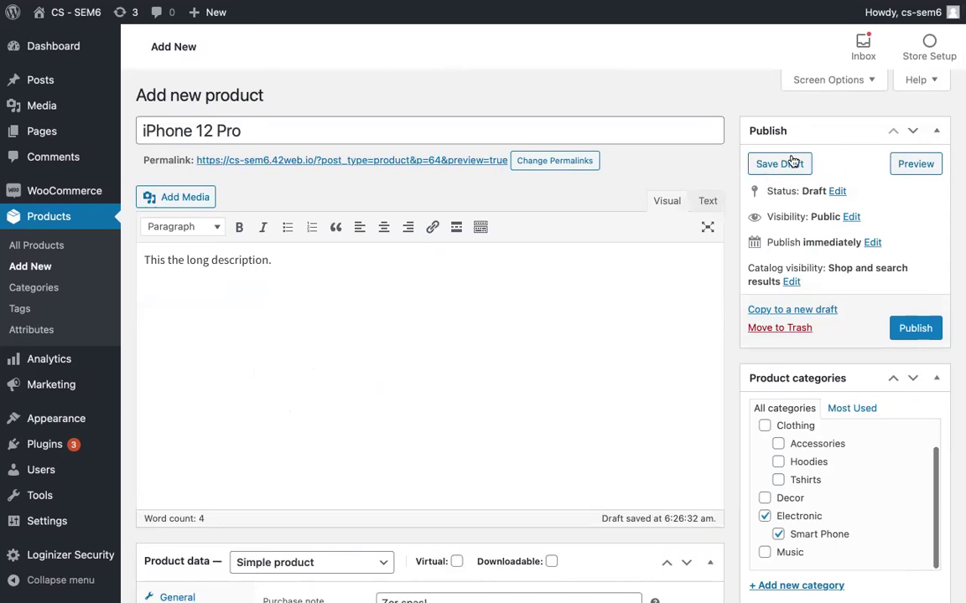
click(791, 161)
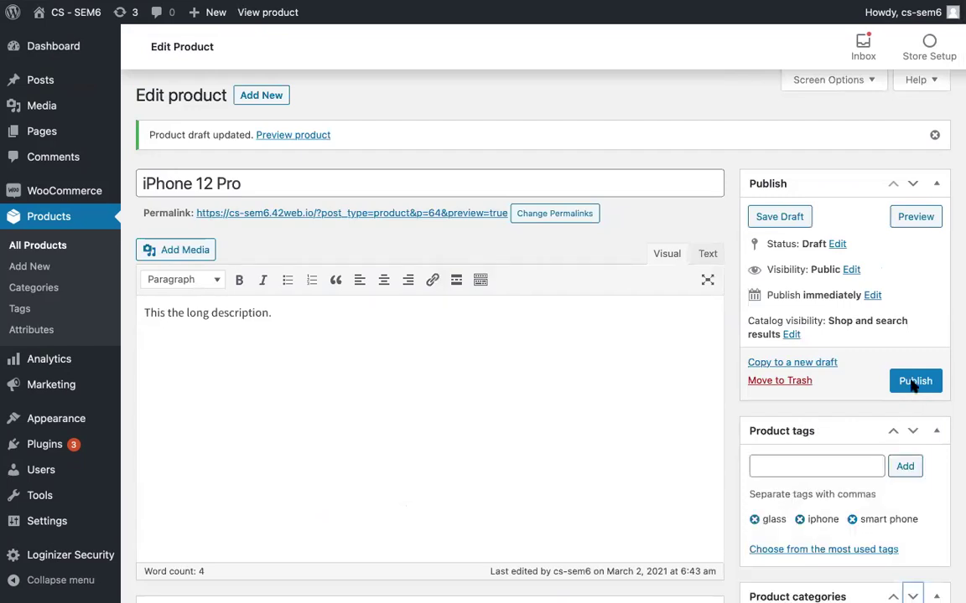
scroll(906, 366, down, 3)
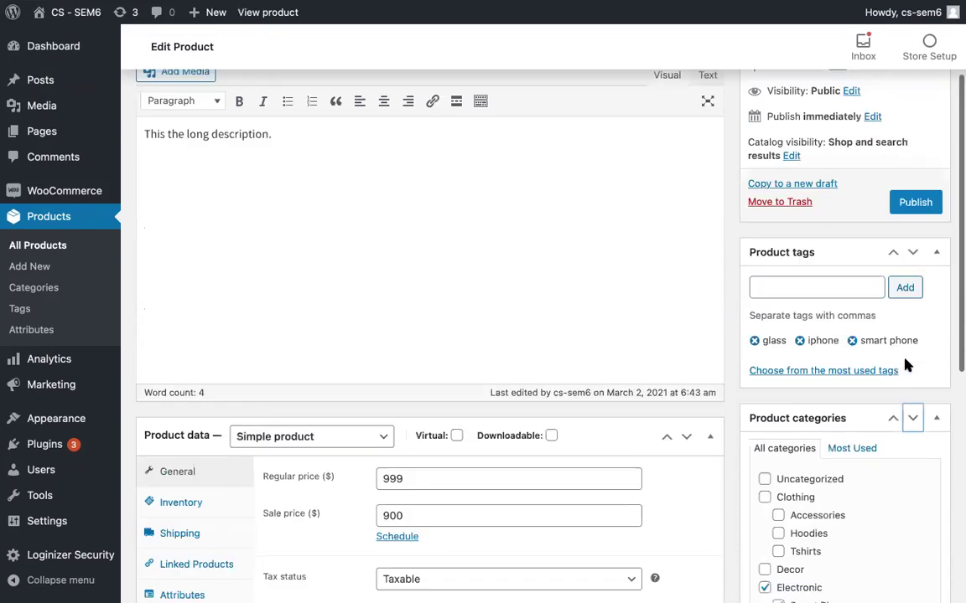
scroll(905, 364, up, 3)
Step: Publish the iPhone 12 Pro product
click(910, 384)
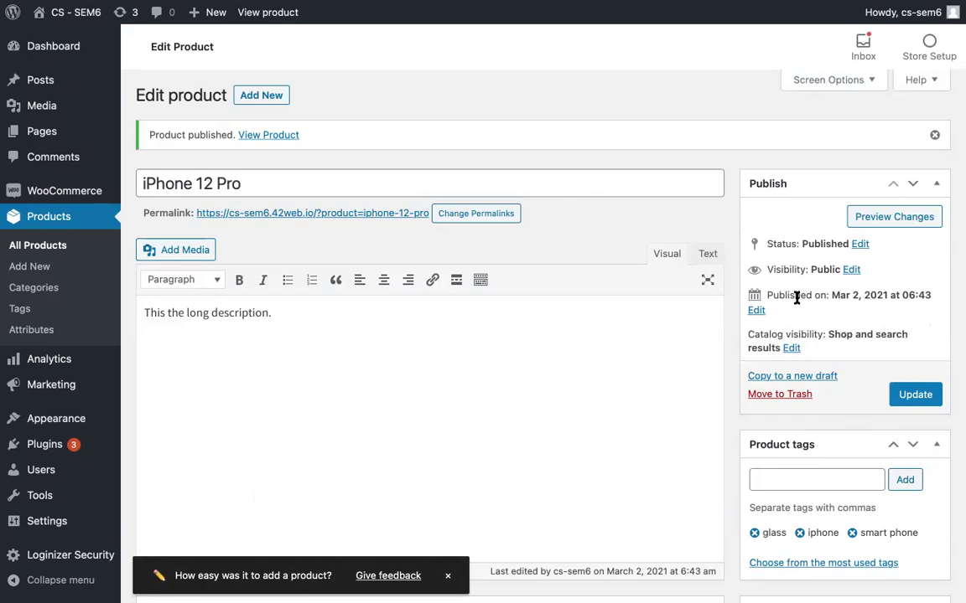
scroll(804, 356, down, 1)
scroll(804, 356, up, 1)
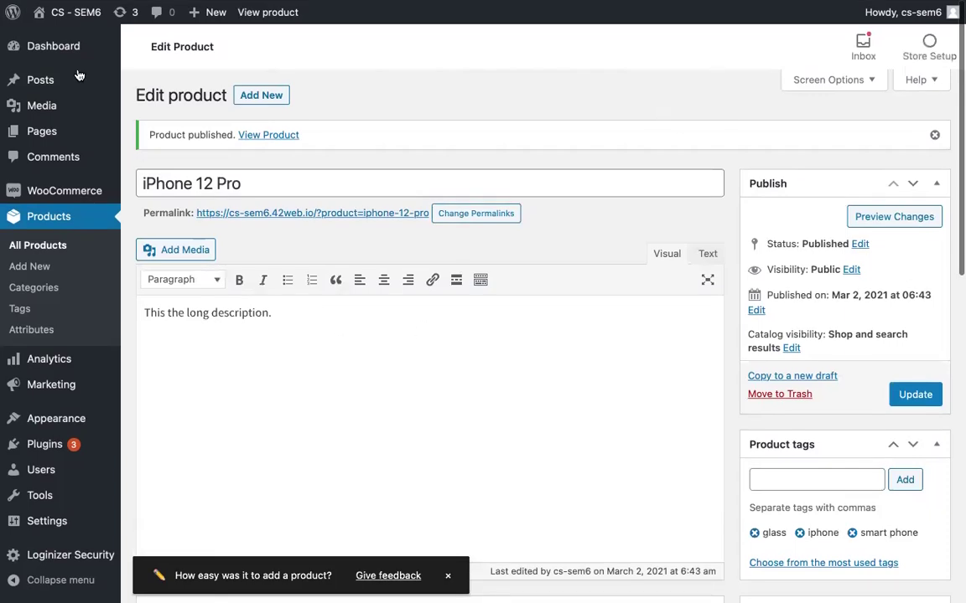
Step: Open the store's public site in a new browser tab from the admin bar
mouse_move(65, 28)
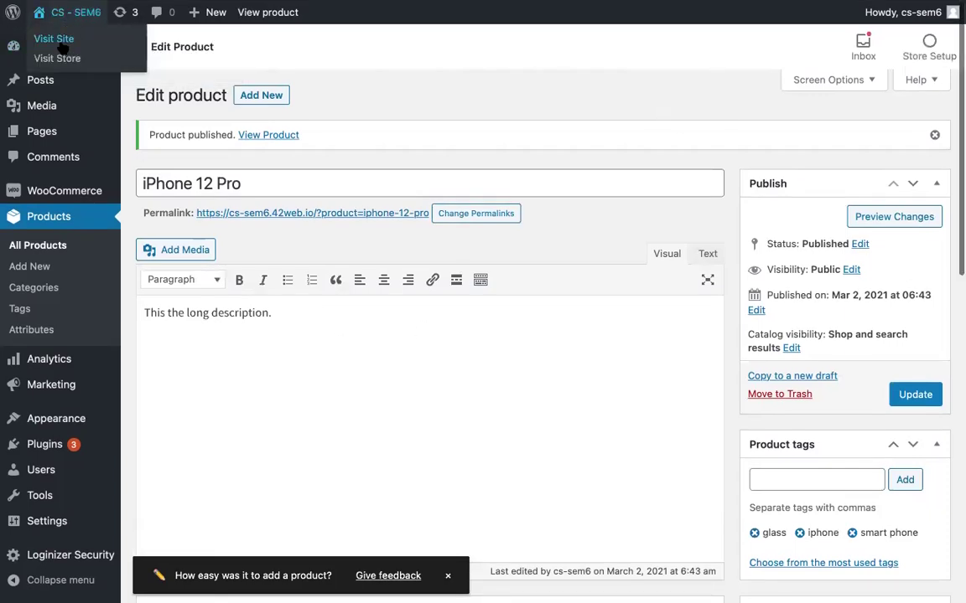
right_click(69, 47)
click(70, 49)
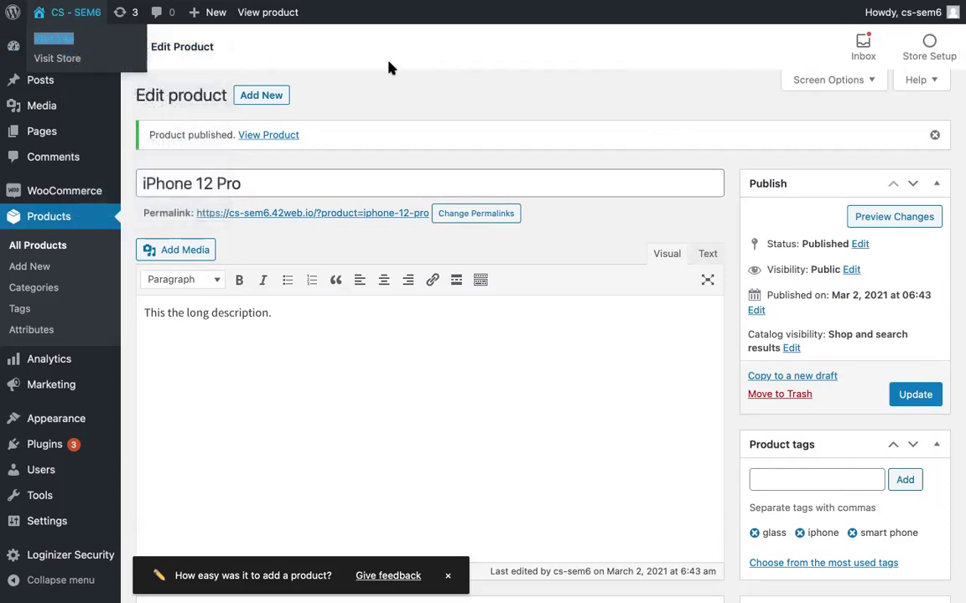
Step: Load the storefront and open the iPhone 12 Pro product page from New In
mouse_move(493, 6)
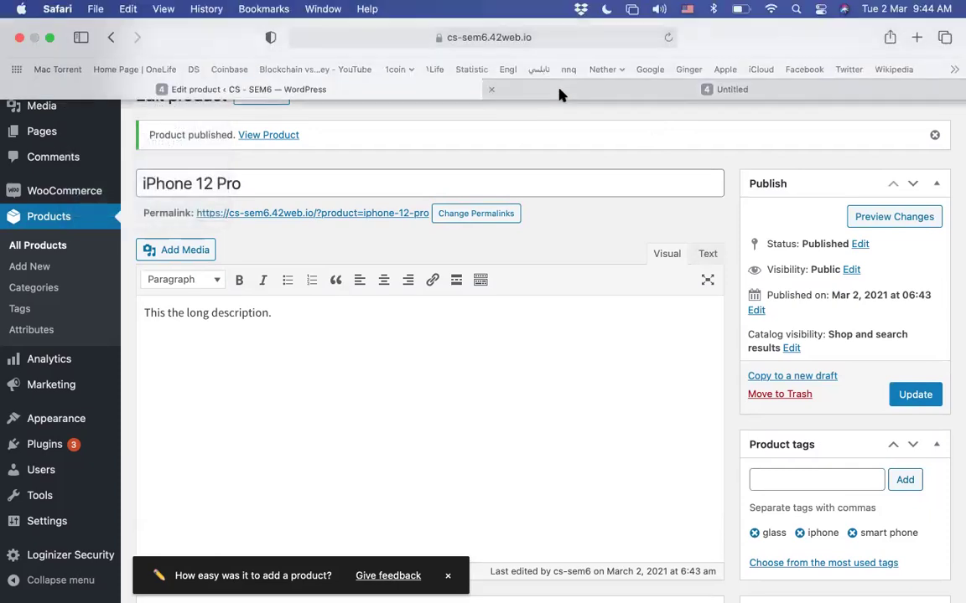
click(553, 89)
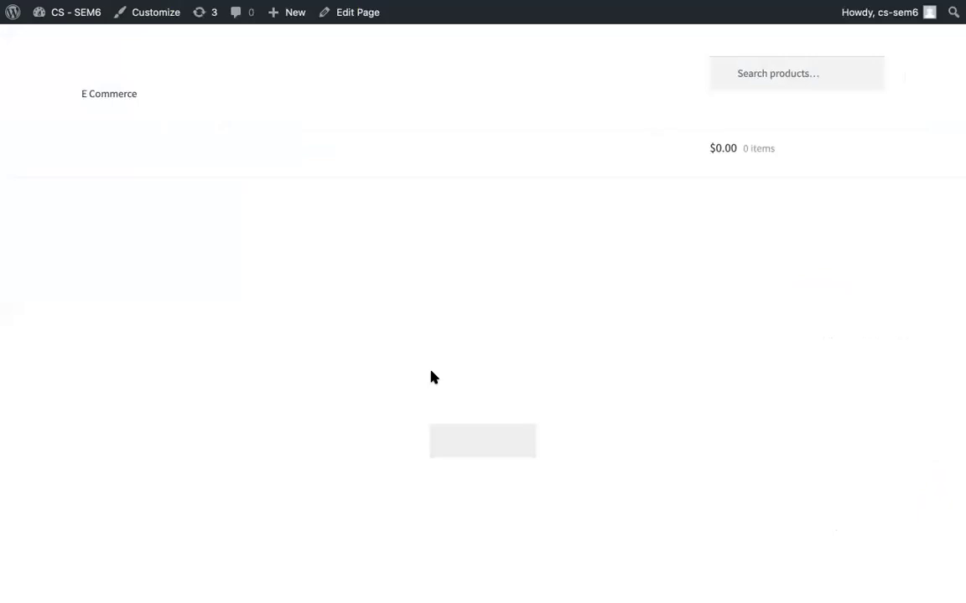
scroll(390, 438, down, 10)
scroll(391, 440, down, 3)
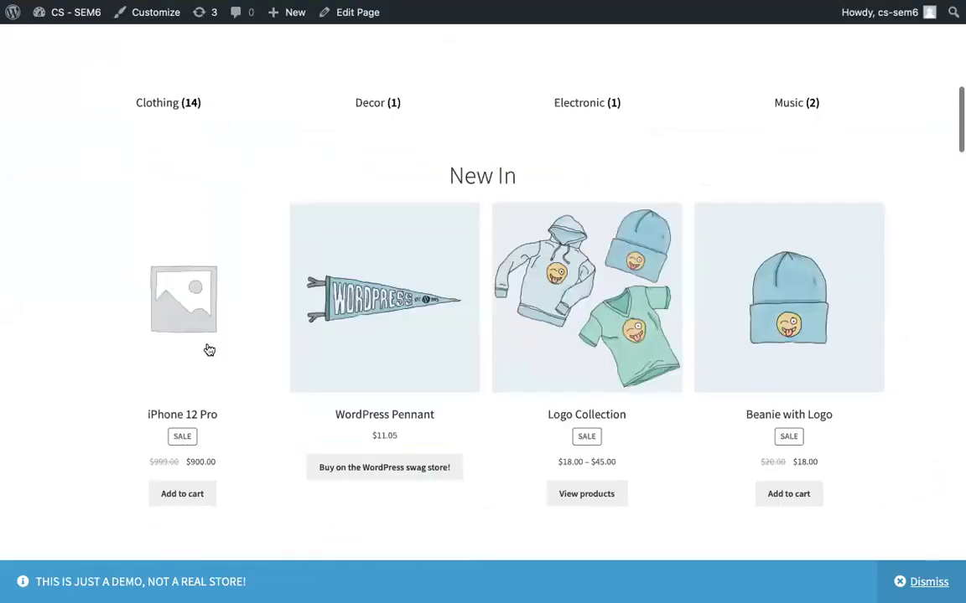
scroll(193, 327, down, 1)
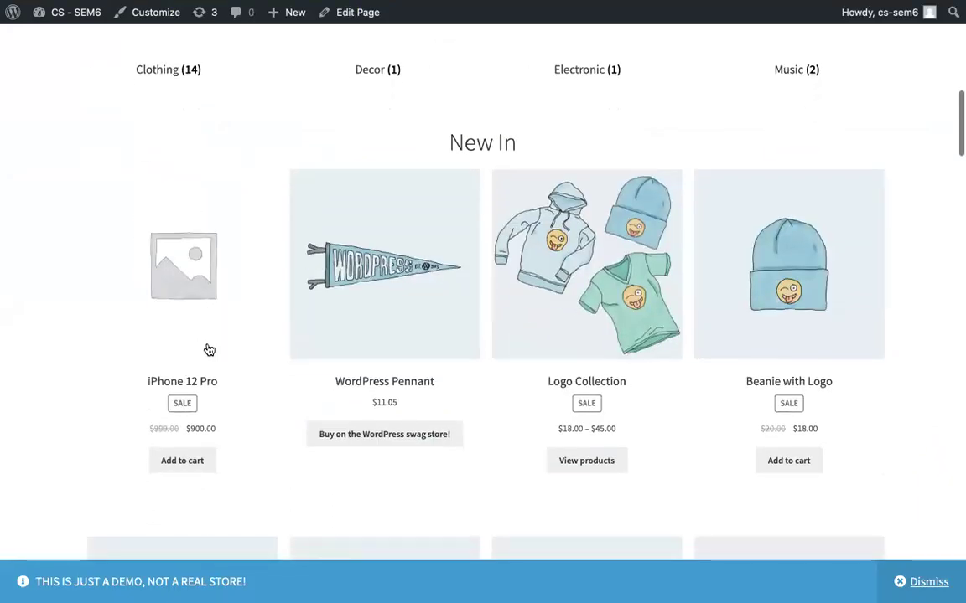
click(182, 288)
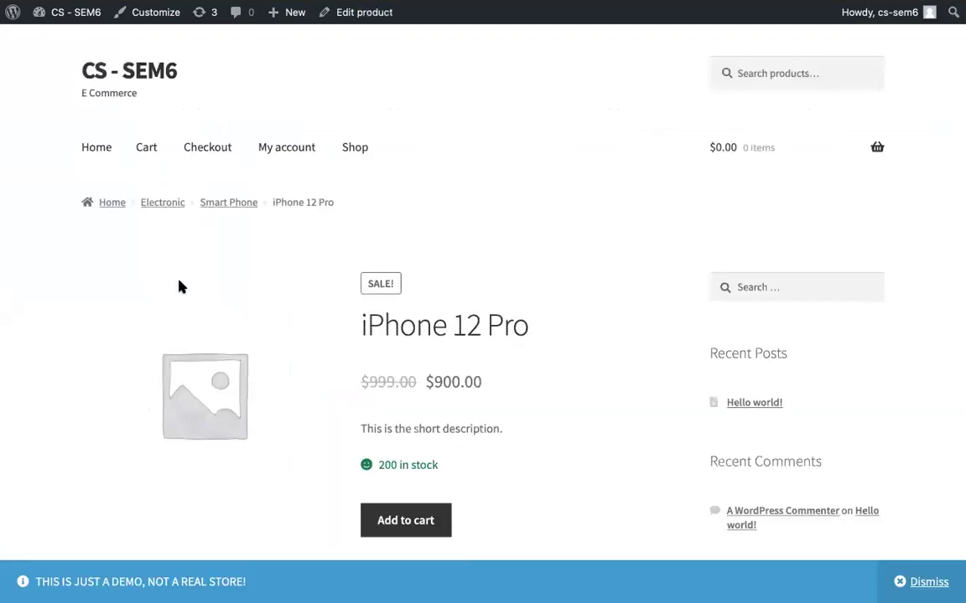
scroll(167, 379, down, 3)
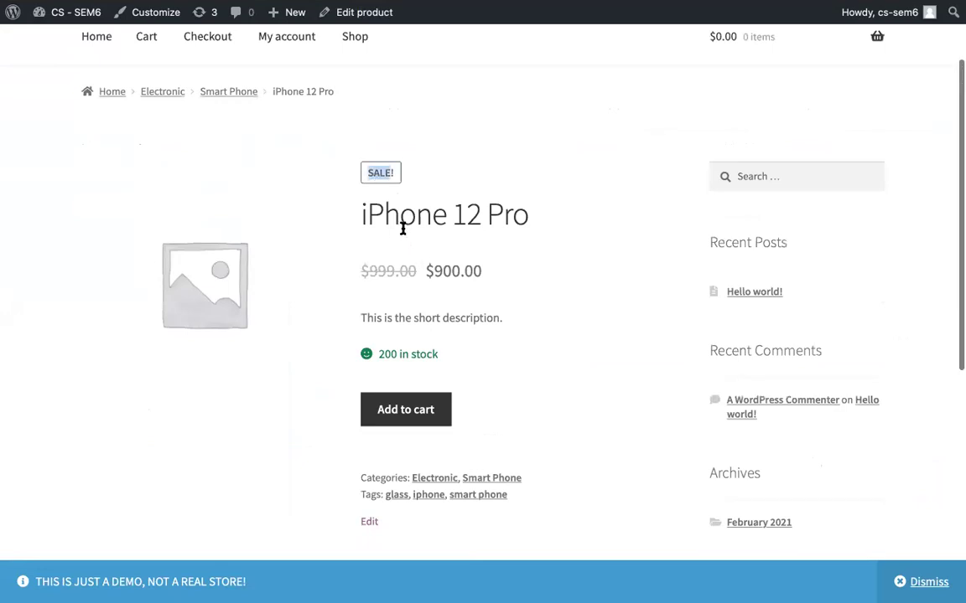
triple_click(388, 260)
click(416, 259)
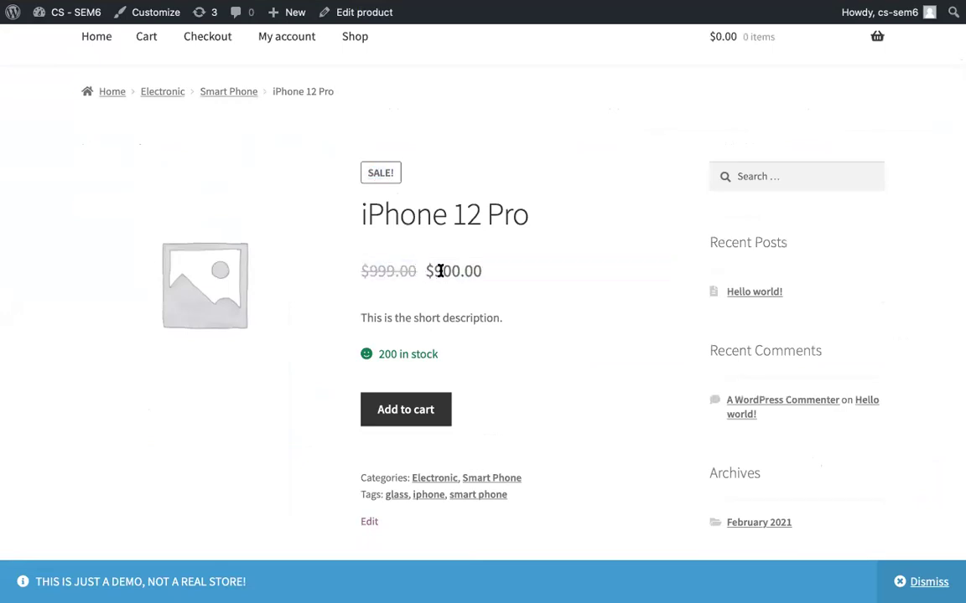
double_click(439, 270)
drag(363, 318, 539, 324)
click(539, 323)
scroll(540, 320, up, 1)
scroll(540, 319, down, 4)
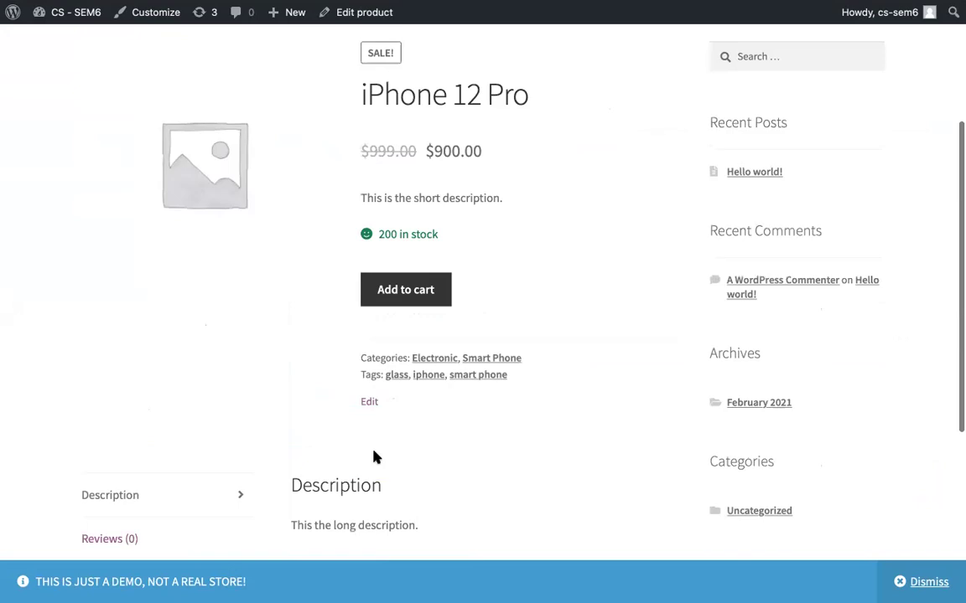
scroll(375, 456, up, 1)
scroll(375, 456, down, 5)
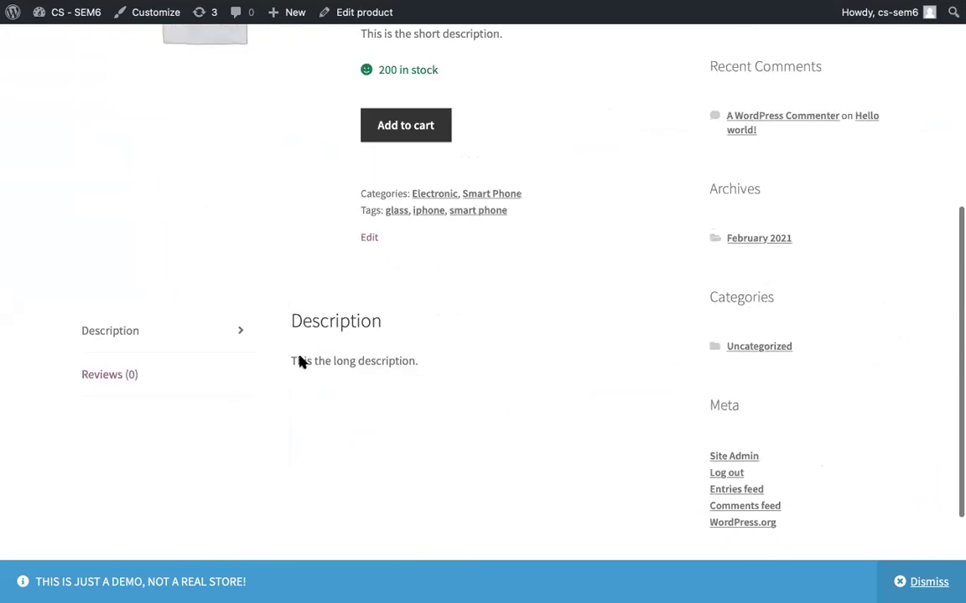
scroll(321, 358, up, 9)
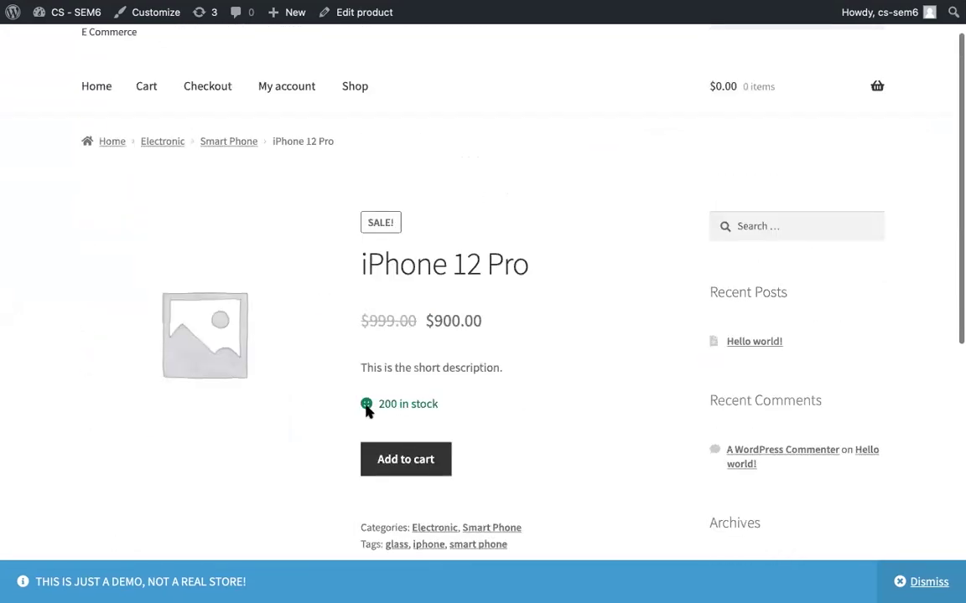
drag(379, 403, 476, 404)
click(486, 408)
scroll(416, 461, up, 1)
scroll(419, 402, down, 5)
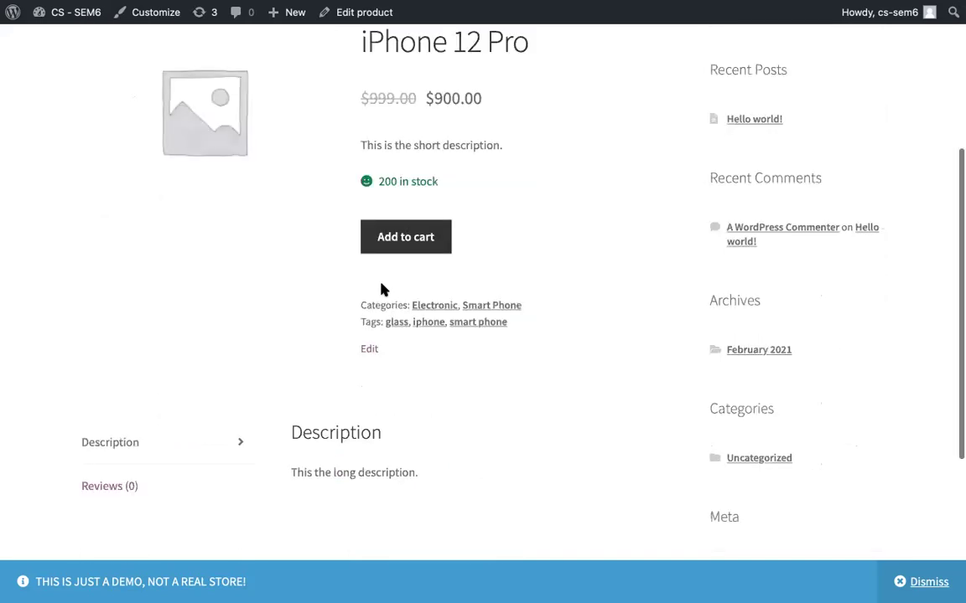
scroll(385, 285, up, 1)
scroll(405, 283, down, 1)
scroll(406, 285, up, 1)
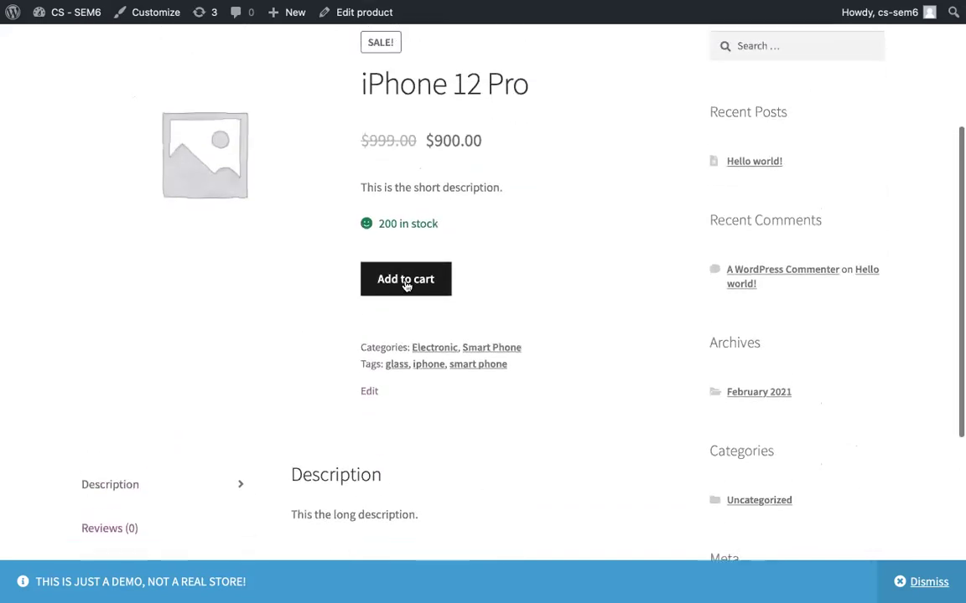
scroll(401, 306, down, 1)
scroll(401, 306, up, 1)
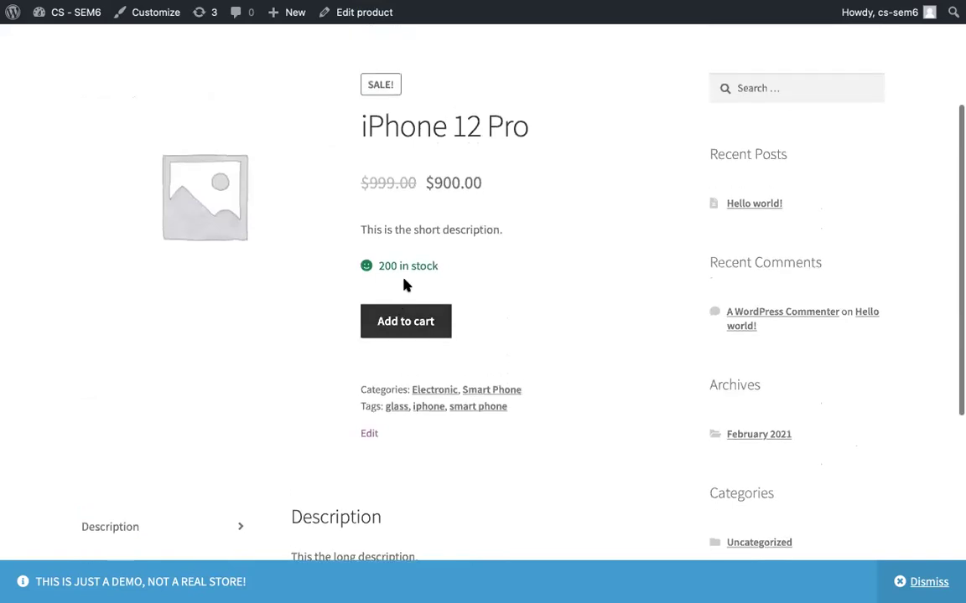
scroll(403, 283, up, 1)
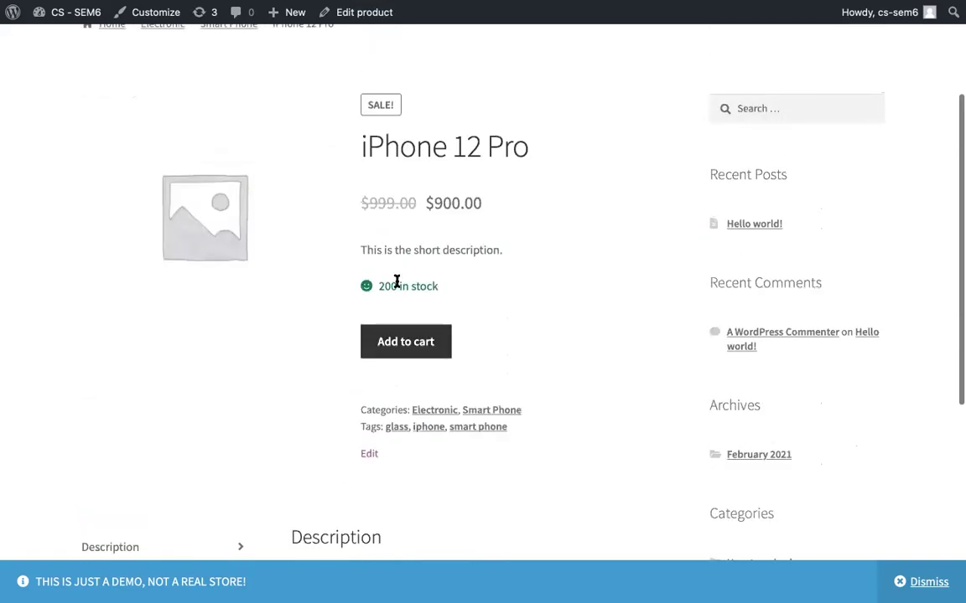
scroll(405, 278, down, 1)
scroll(402, 352, up, 3)
scroll(411, 444, down, 1)
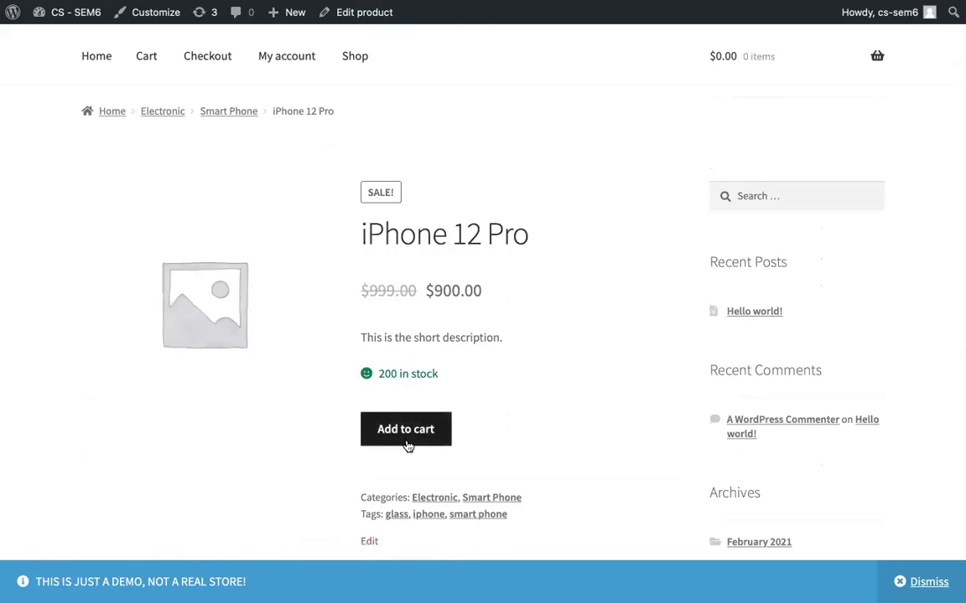
Step: Add iPhone 12 Pro to the cart and view the cart showing $900.00, quantity 1
click(406, 443)
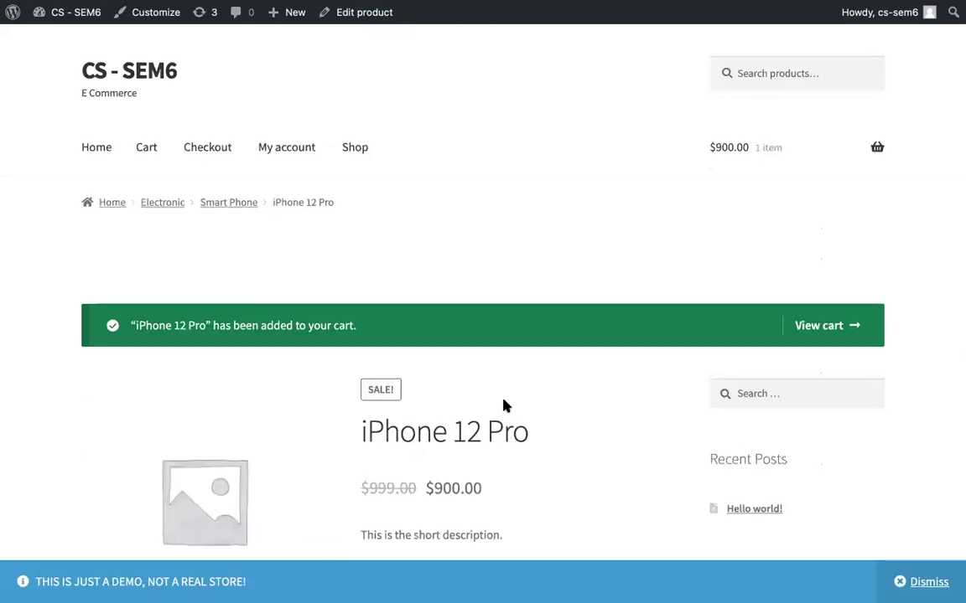
scroll(505, 405, down, 3)
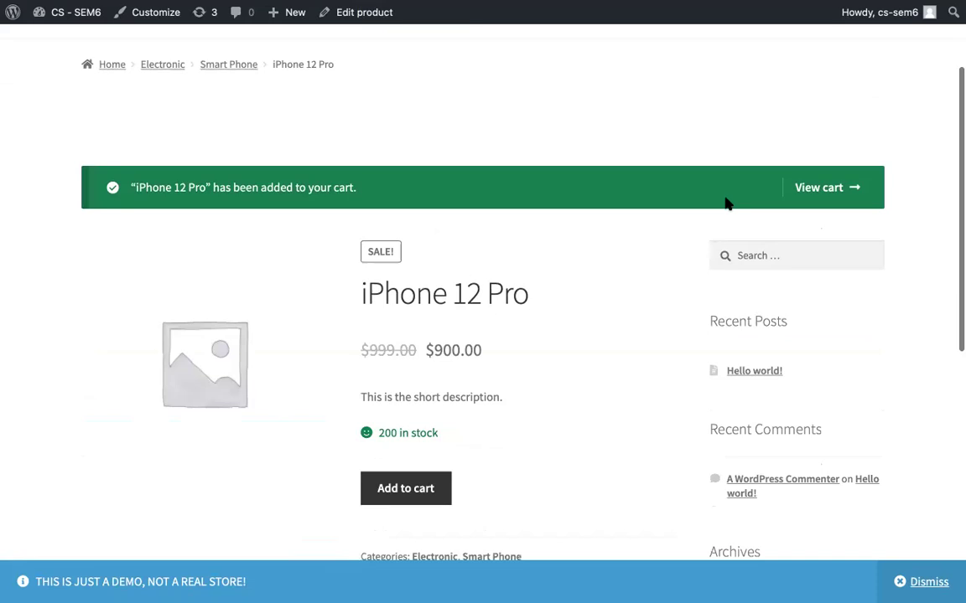
click(819, 189)
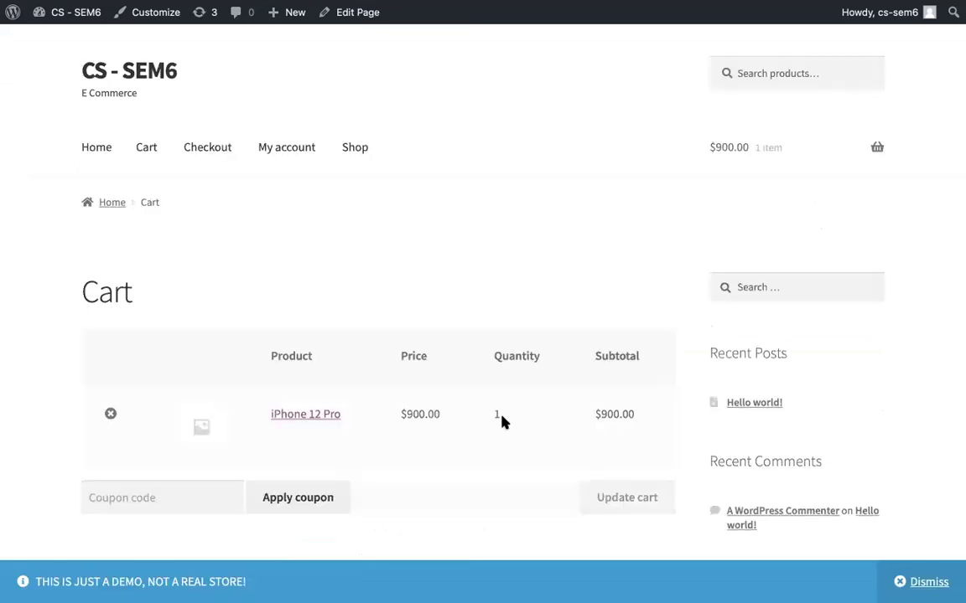
scroll(434, 417, down, 3)
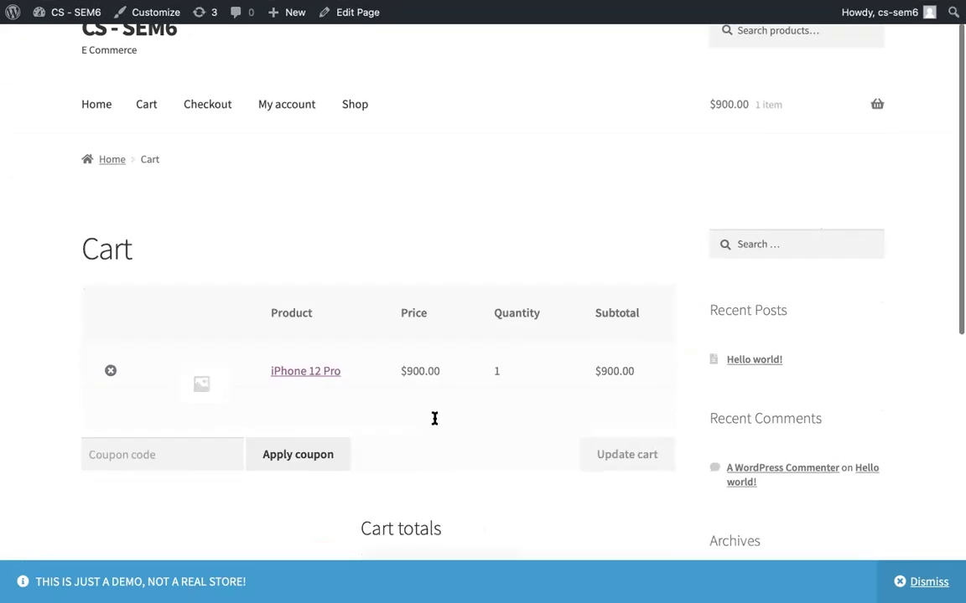
scroll(314, 336, down, 1)
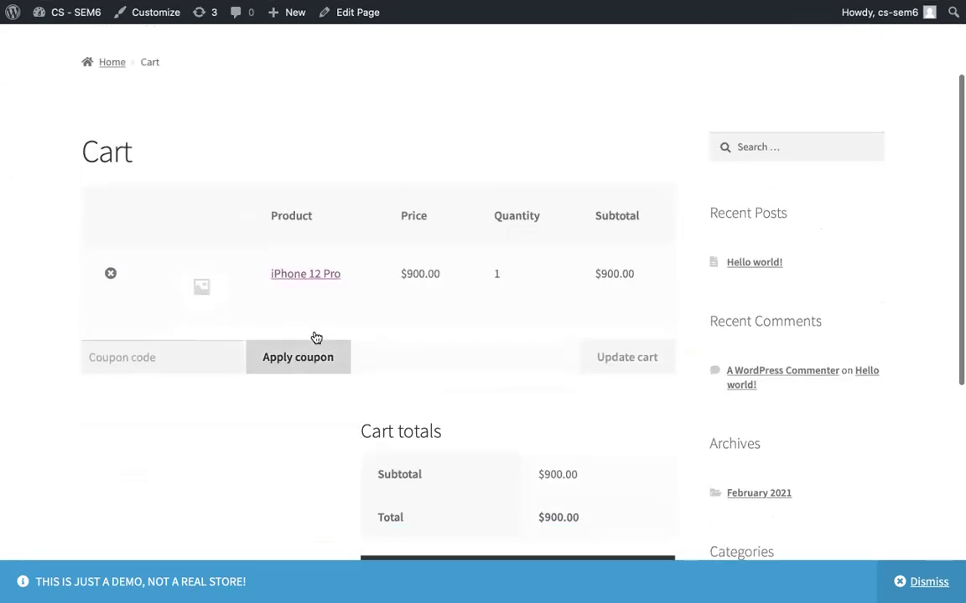
scroll(310, 323, up, 2)
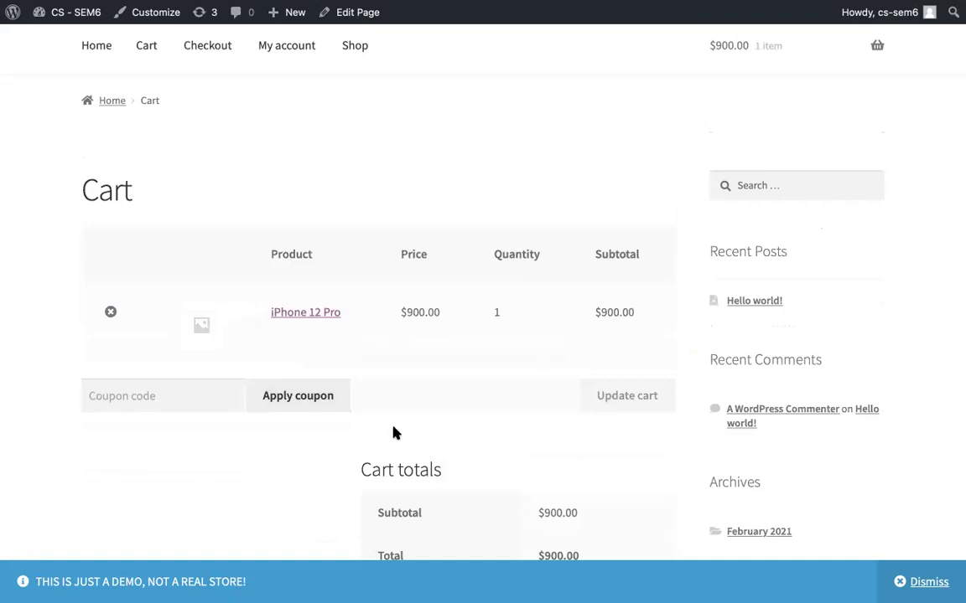
scroll(394, 431, up, 3)
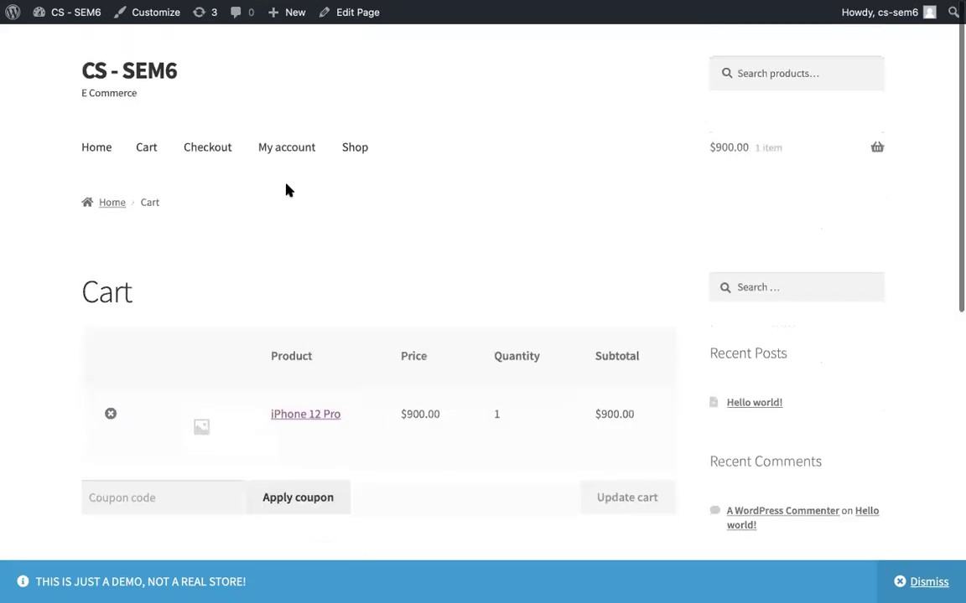
Step: Return to the Edit product admin tab
mouse_move(487, 6)
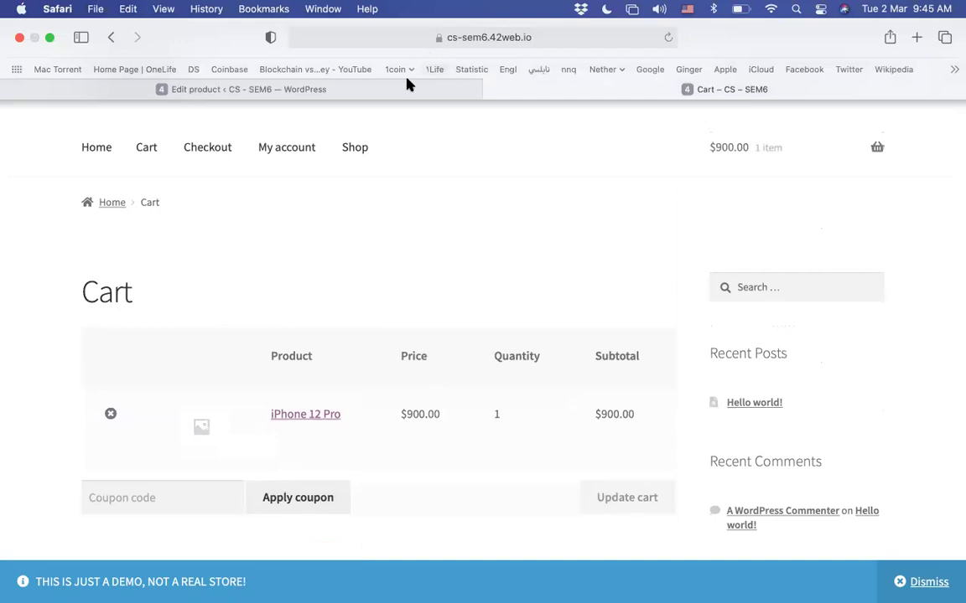
mouse_move(403, 87)
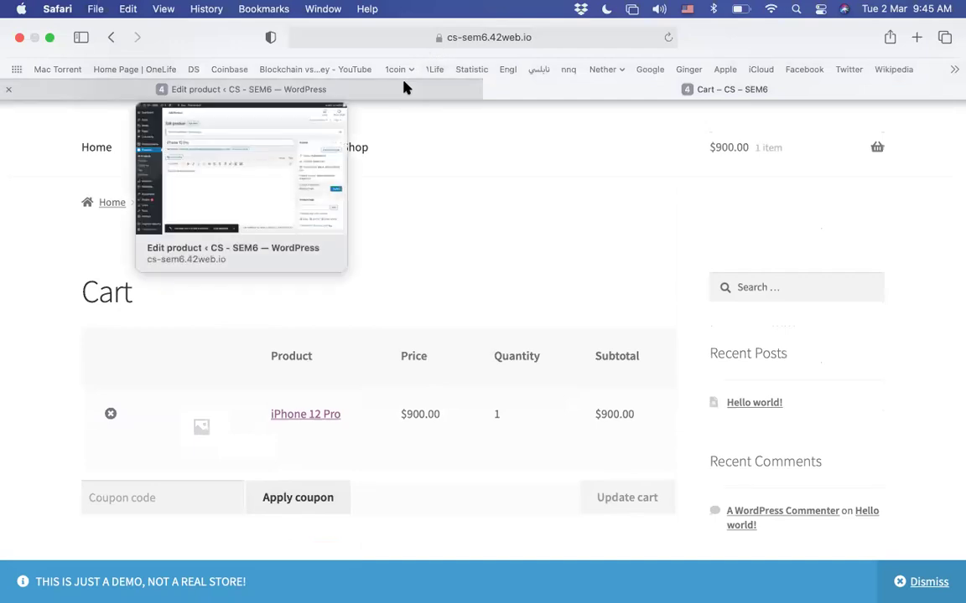
click(404, 88)
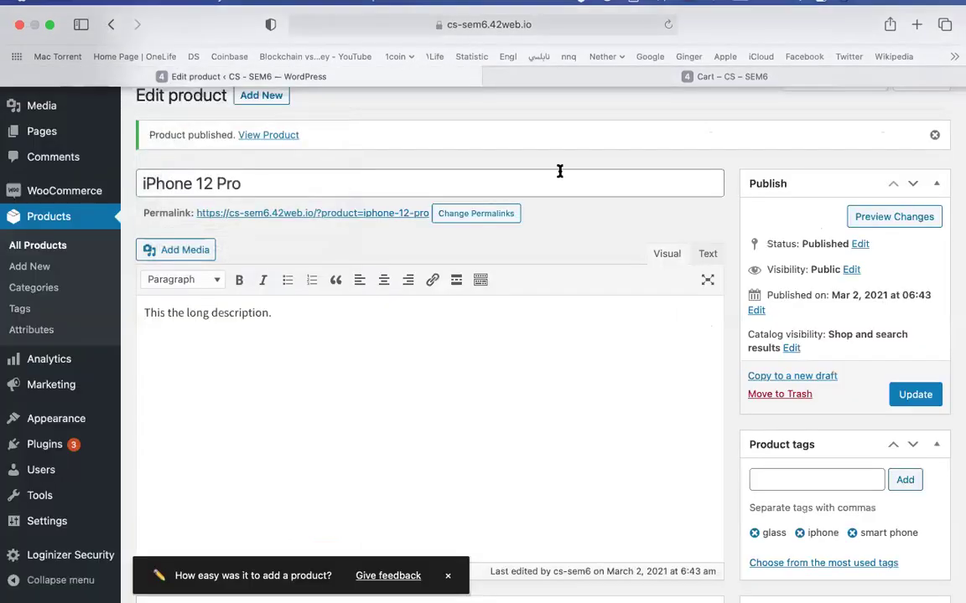